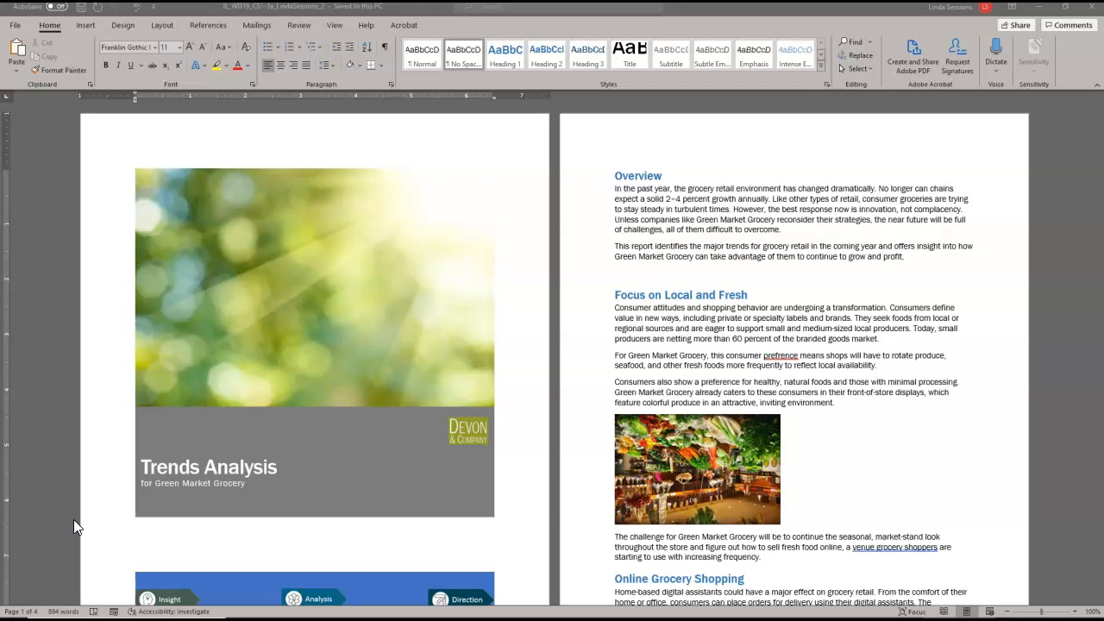
# - Save a copy of the document under its existing file name in the Word Capstone Essentials folder on the Desktop
pyautogui.click(18, 28)
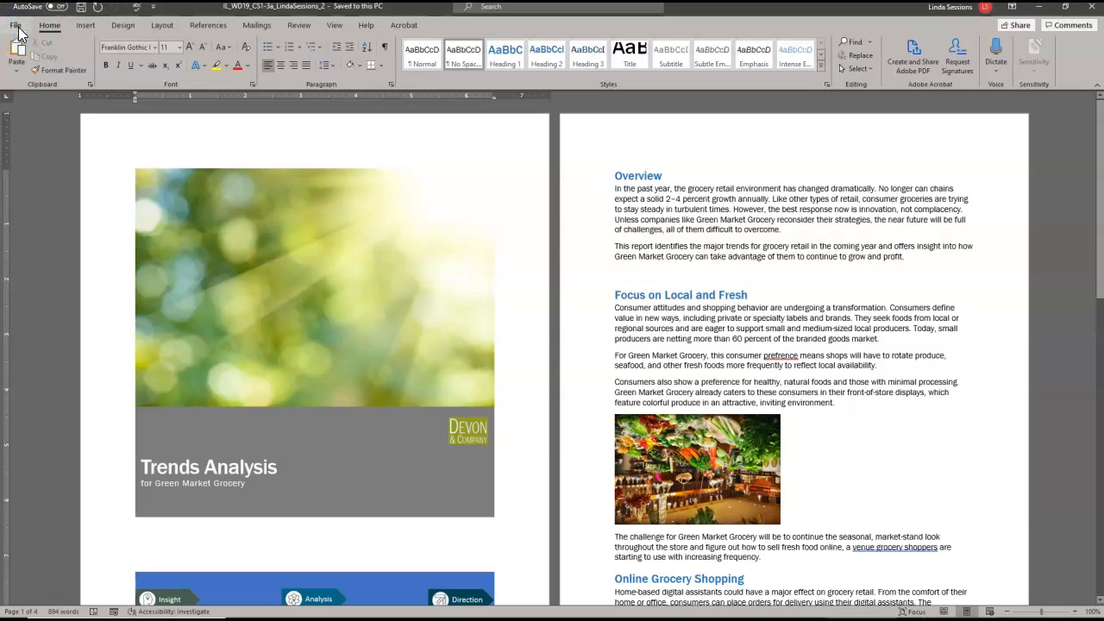
pyautogui.click(18, 27)
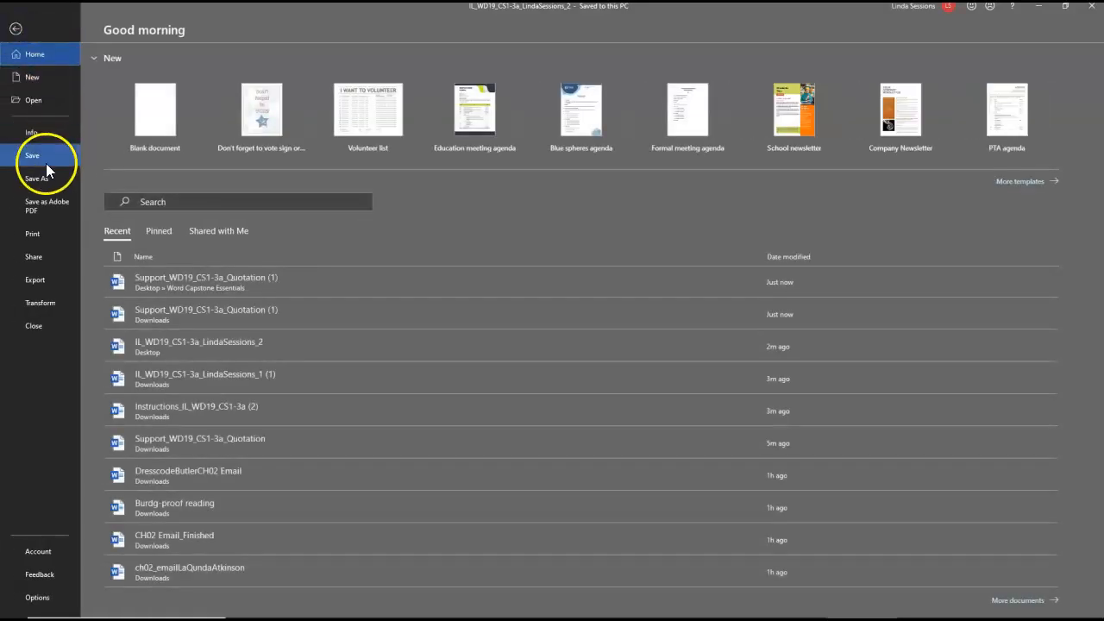
pyautogui.click(43, 183)
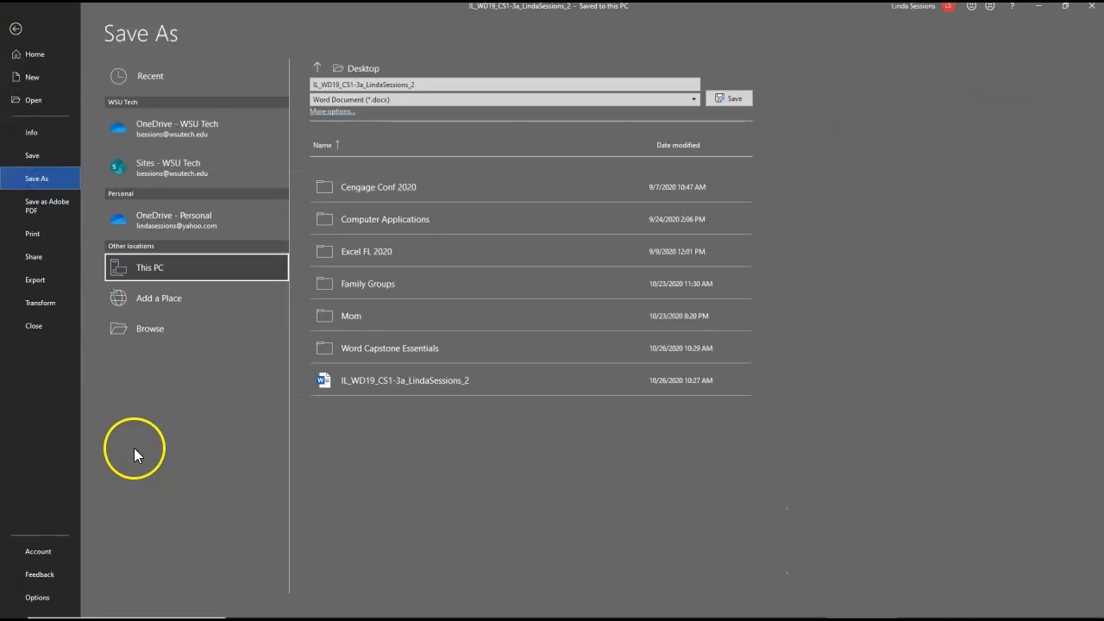
pyautogui.click(148, 332)
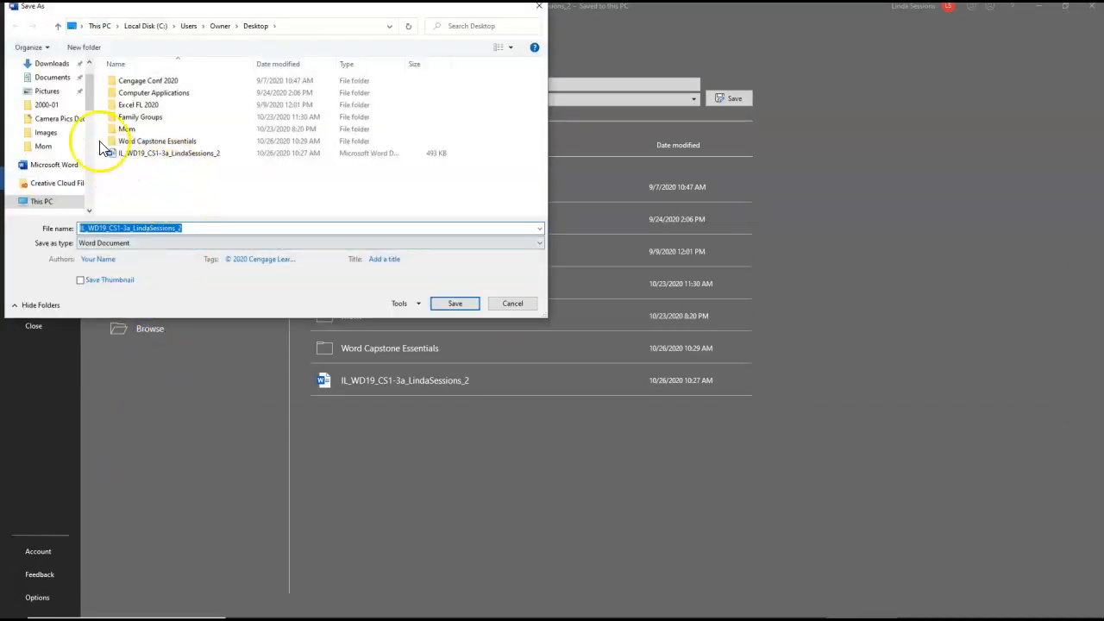
pyautogui.scroll(2, 84, 80)
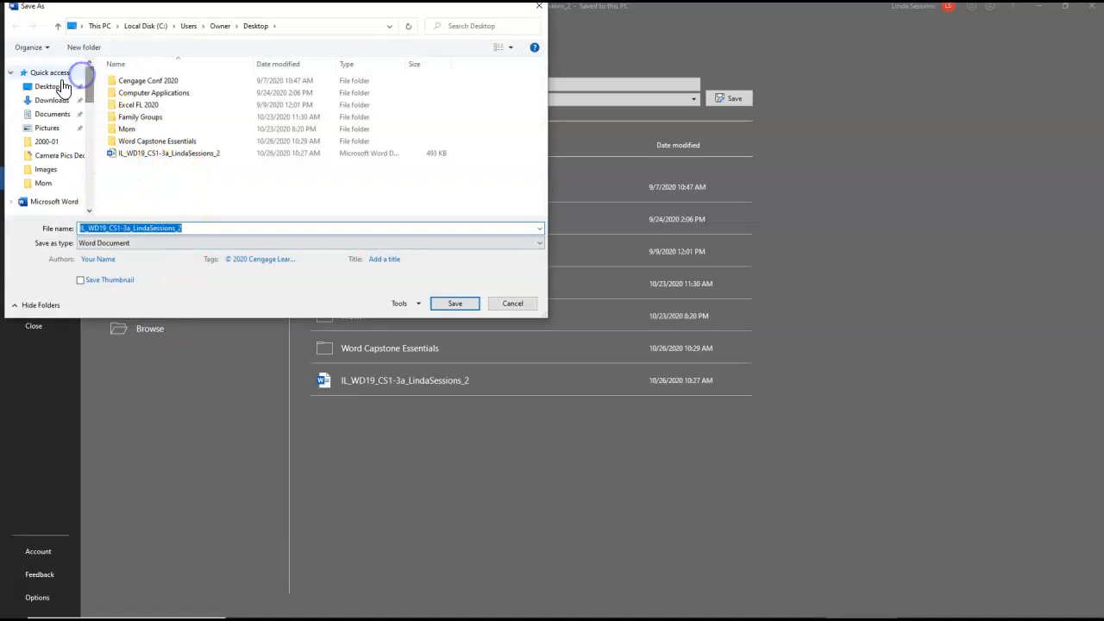
pyautogui.click(51, 86)
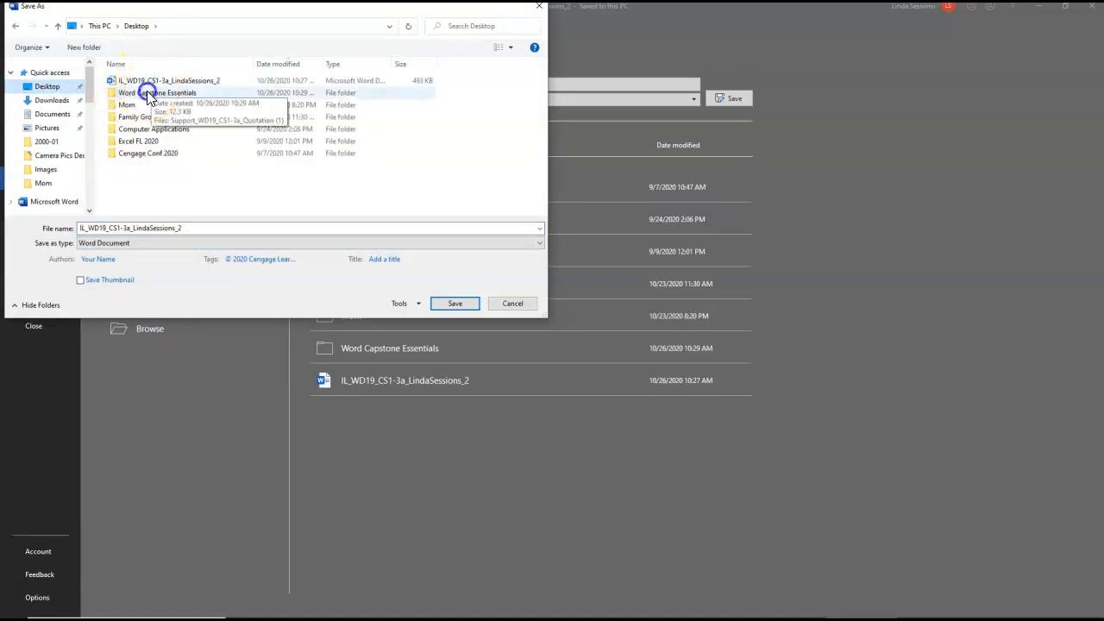
pyautogui.doubleClick(147, 94)
pyautogui.doubleClick(191, 227)
pyautogui.click(188, 227)
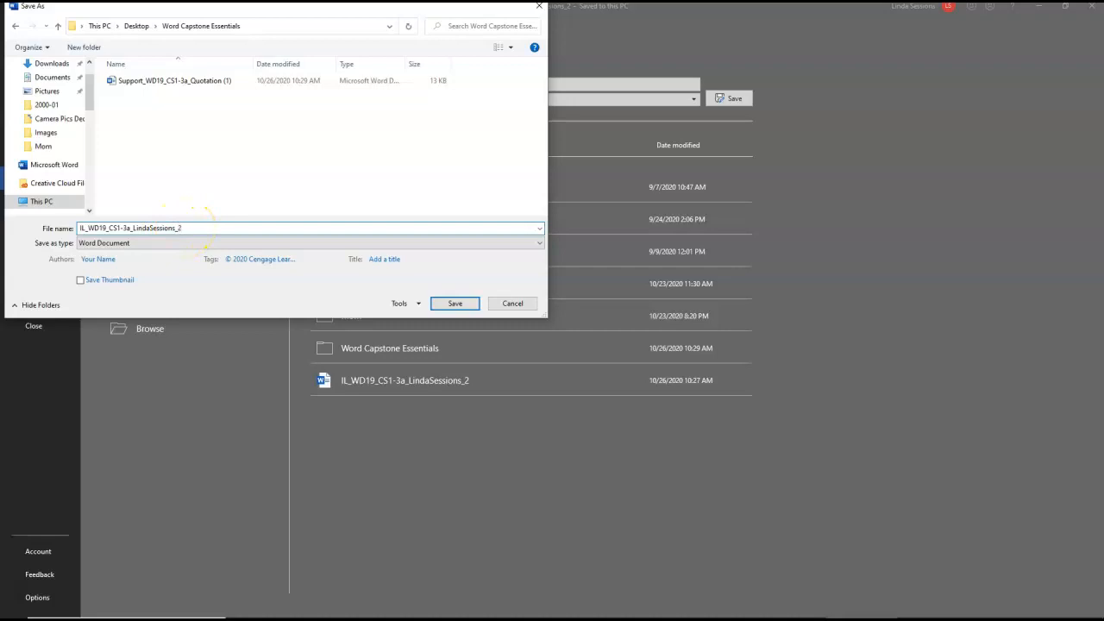
pyautogui.click(455, 303)
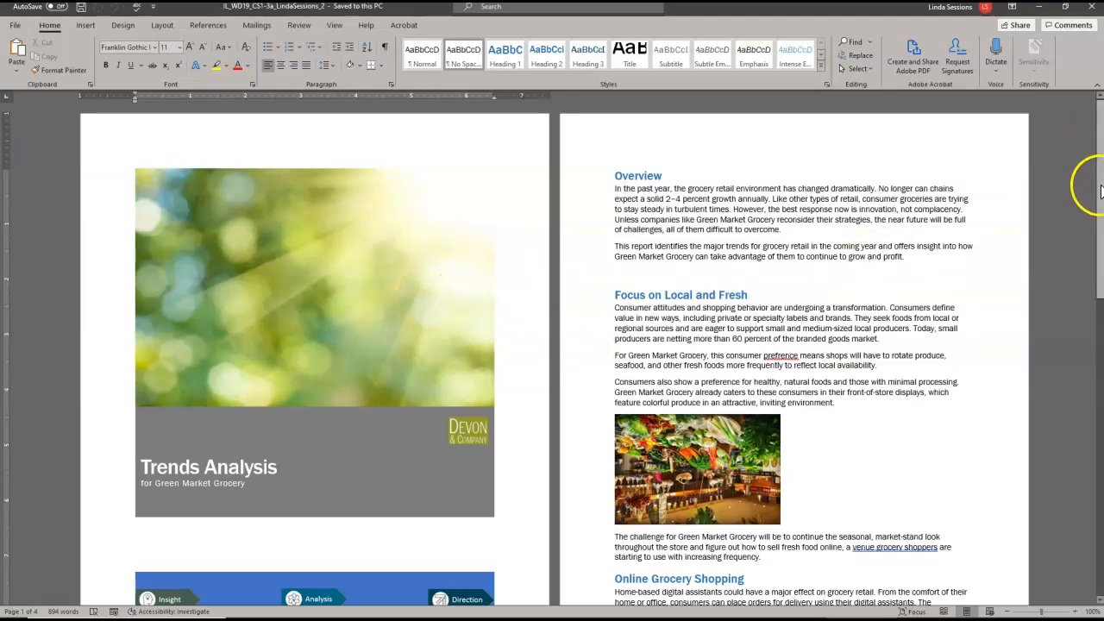
# - Change the cover page title "Trends Analysis" to uppercase
pyautogui.moveTo(1100, 189); pyautogui.dragTo(1099, 233)
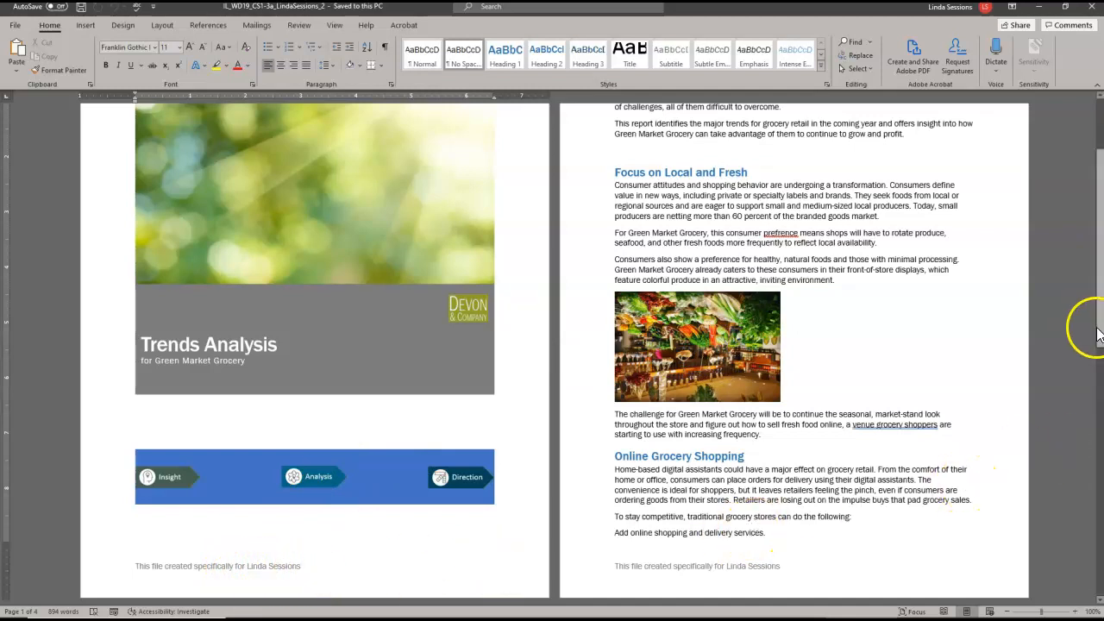
pyautogui.moveTo(1101, 339); pyautogui.dragTo(1101, 290)
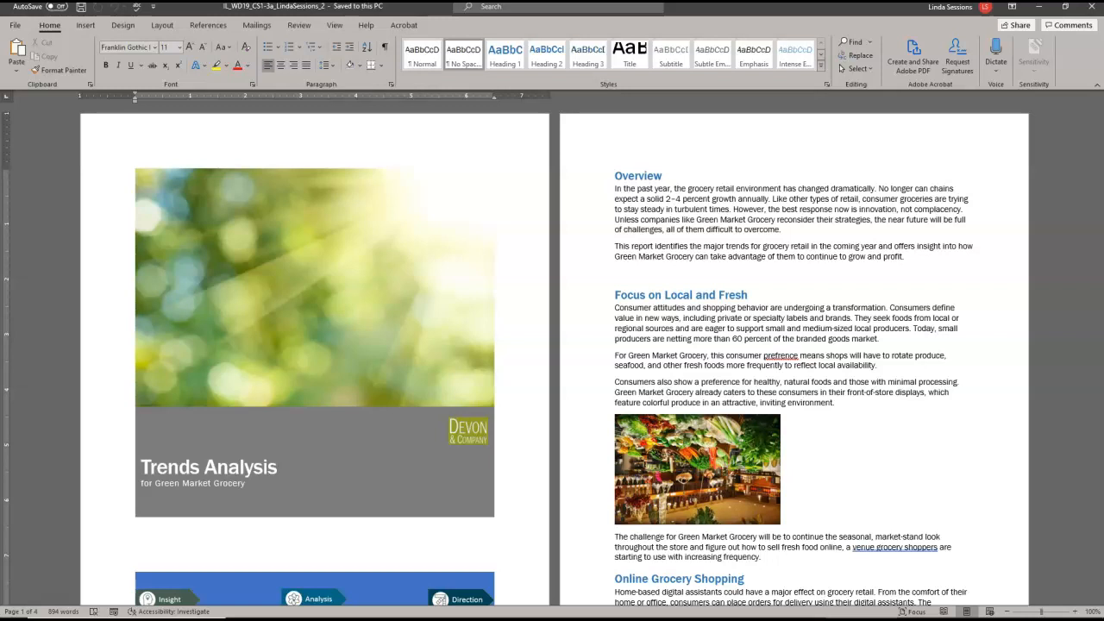
pyautogui.click(229, 547)
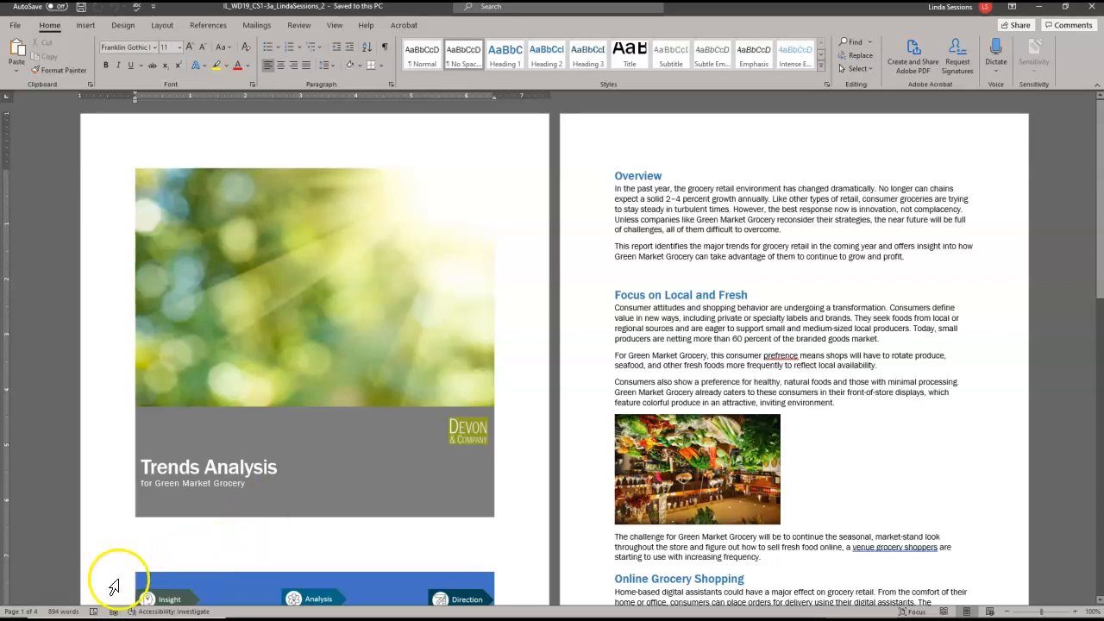
pyautogui.moveTo(143, 467); pyautogui.dragTo(241, 475)
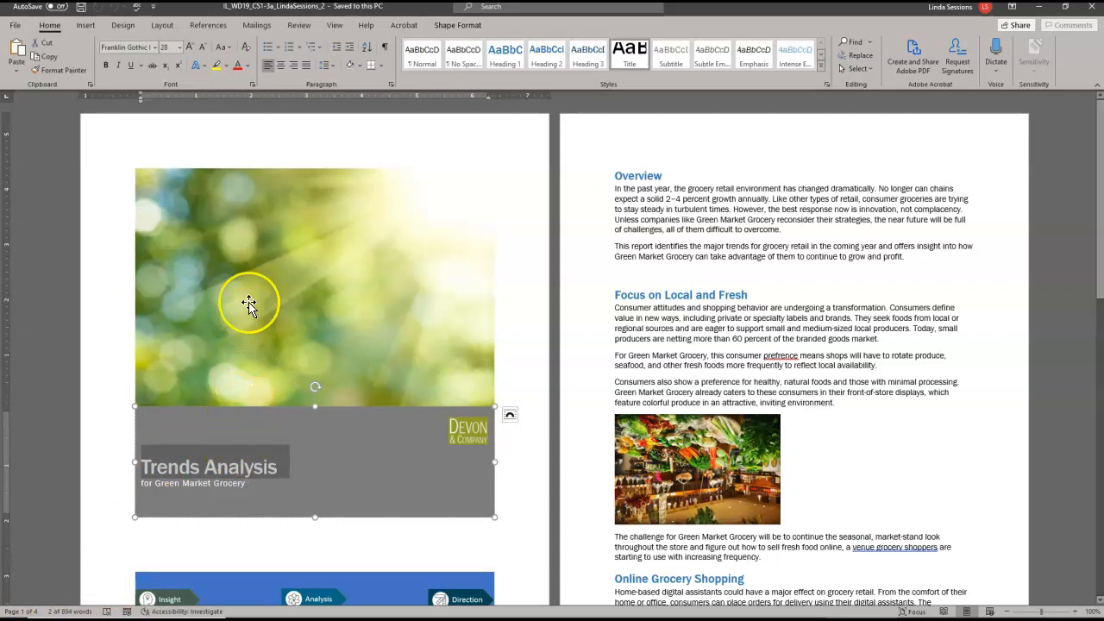
pyautogui.click(230, 46)
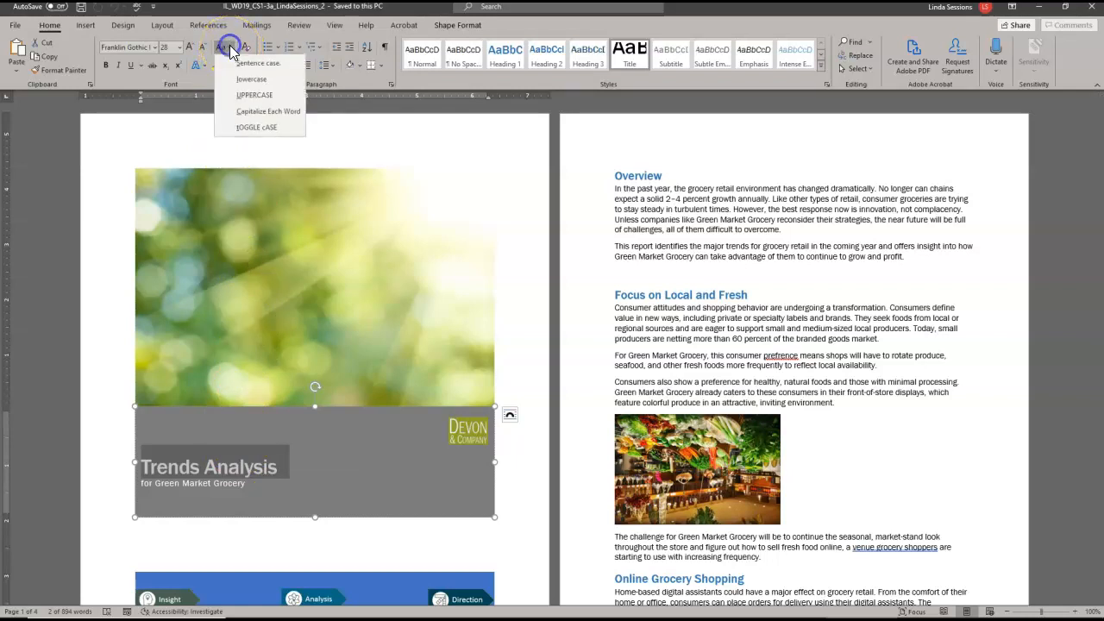
pyautogui.click(241, 95)
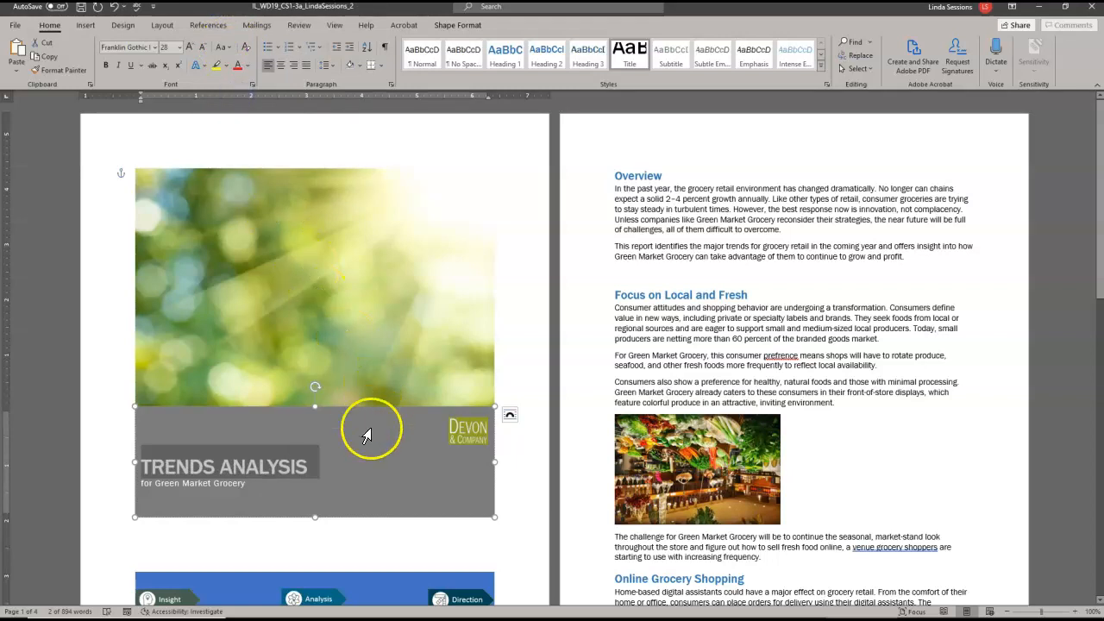
pyautogui.click(347, 471)
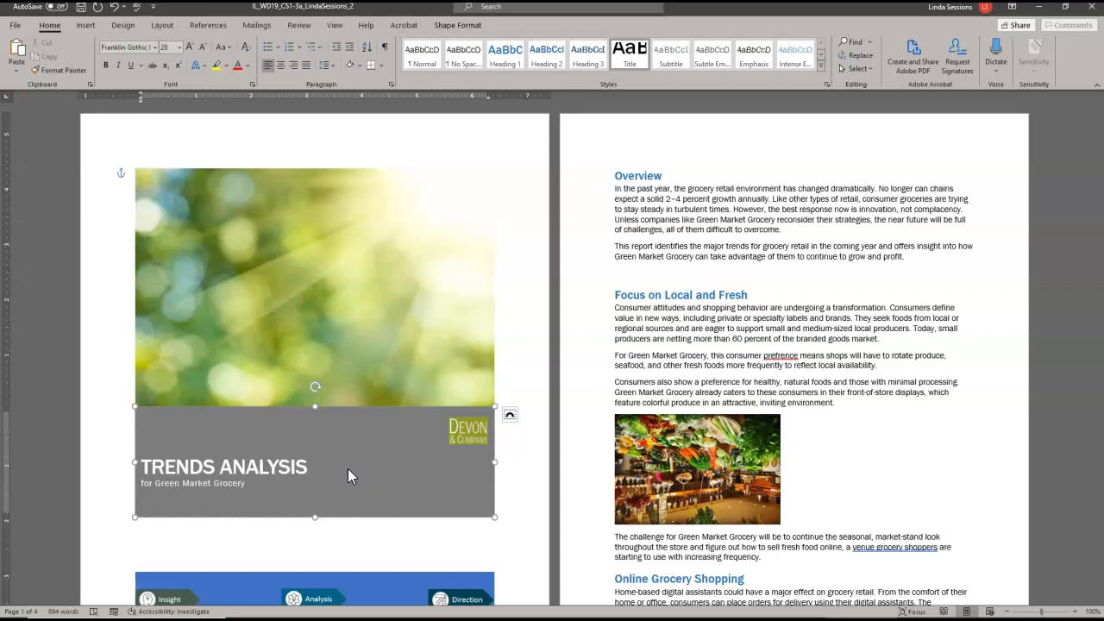
# - Change the document's theme colors to the Green color set
pyautogui.click(124, 26)
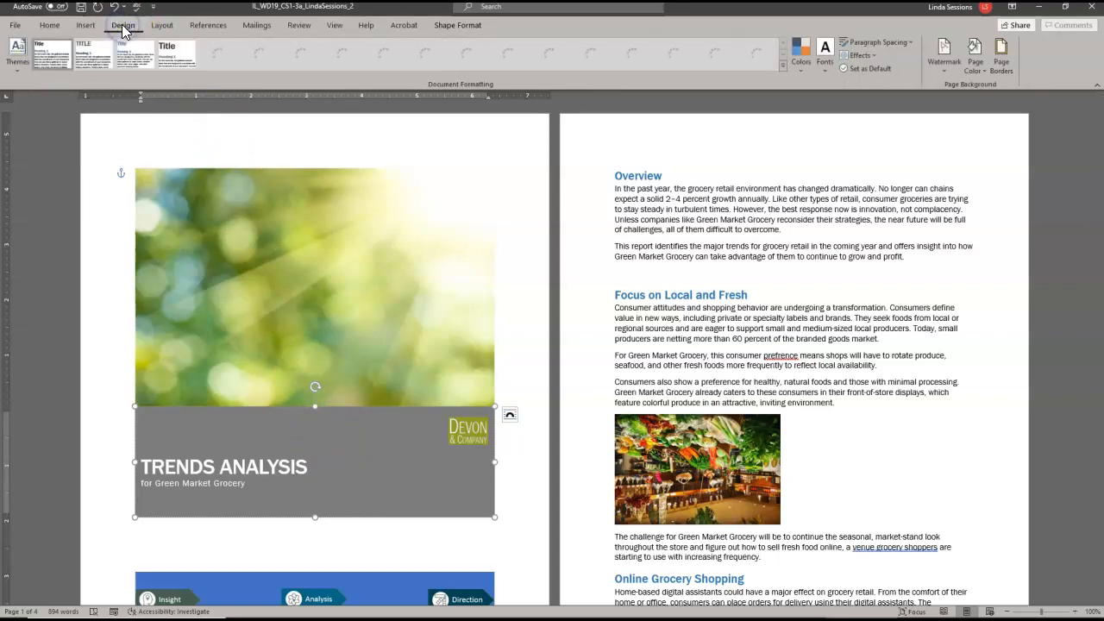
pyautogui.click(798, 68)
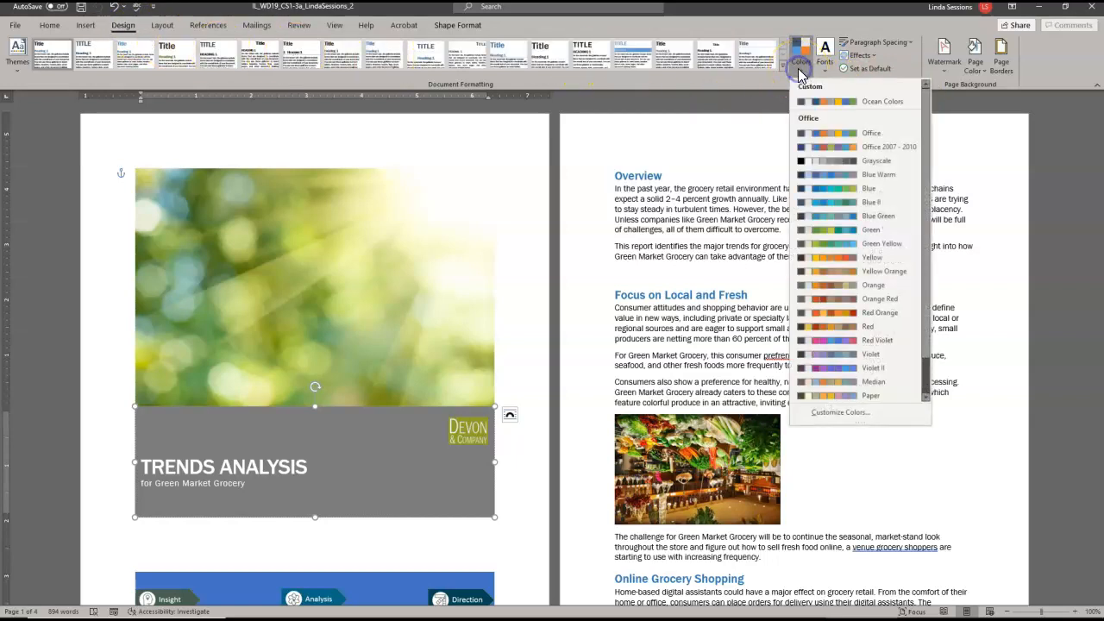
pyautogui.click(828, 231)
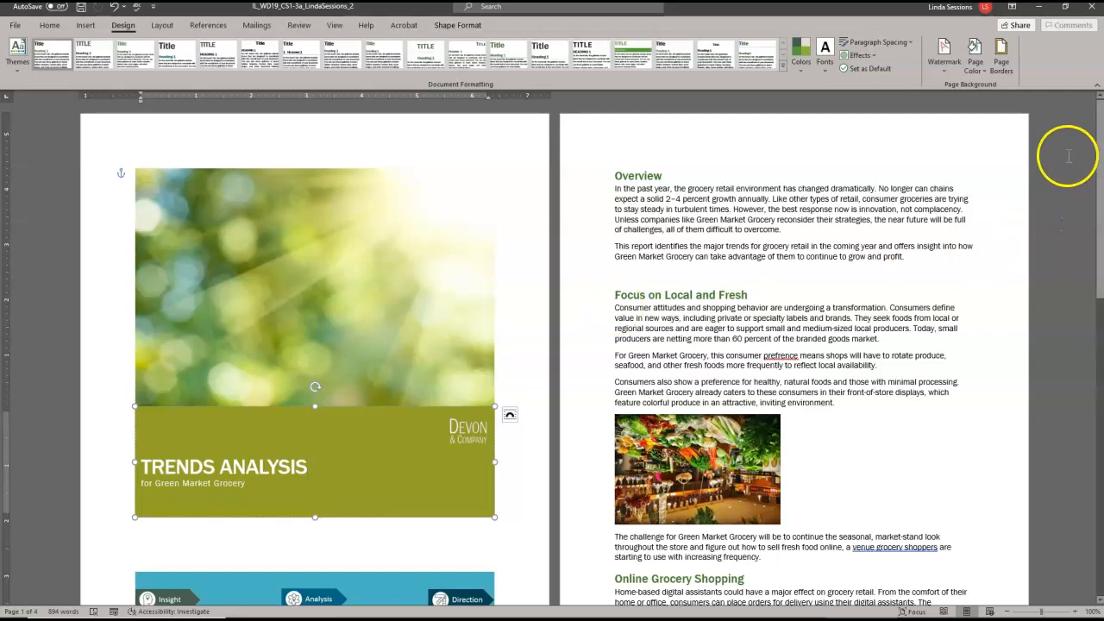
# - Draw a rectangle about 0.78" high and 1.83" wide just below the blue banner on the cover page
pyautogui.moveTo(1100, 176); pyautogui.dragTo(1100, 228)
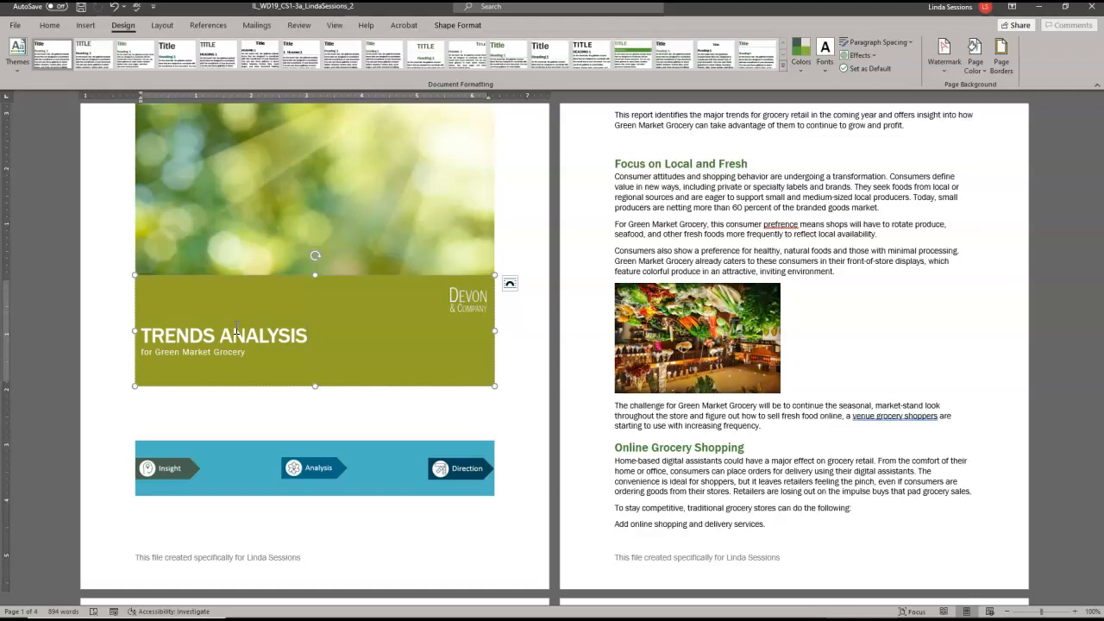
pyautogui.click(91, 26)
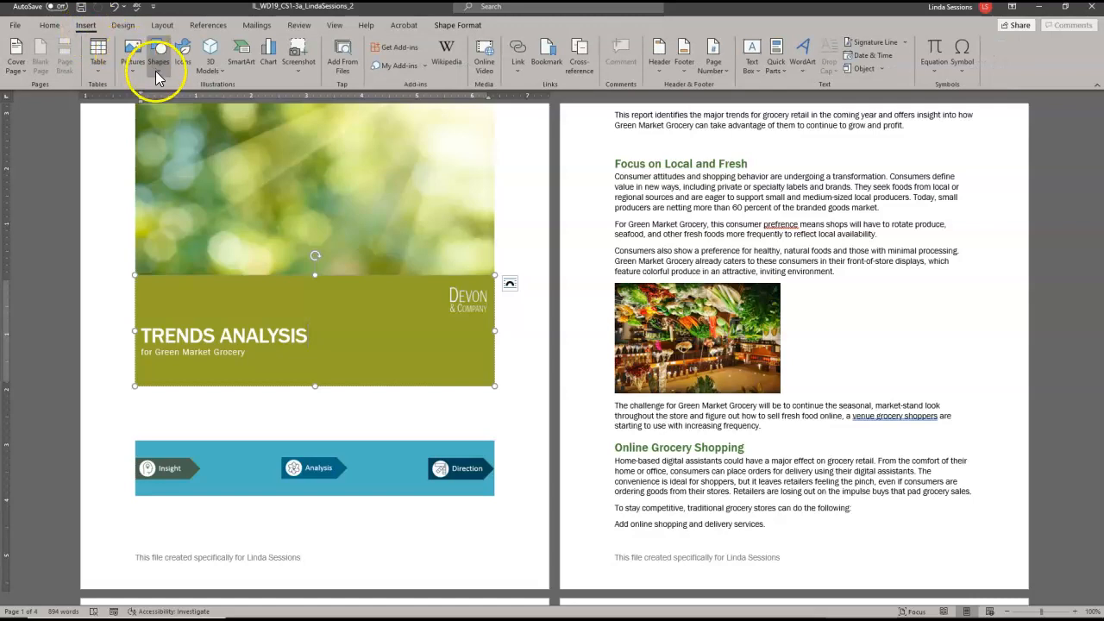
pyautogui.click(157, 76)
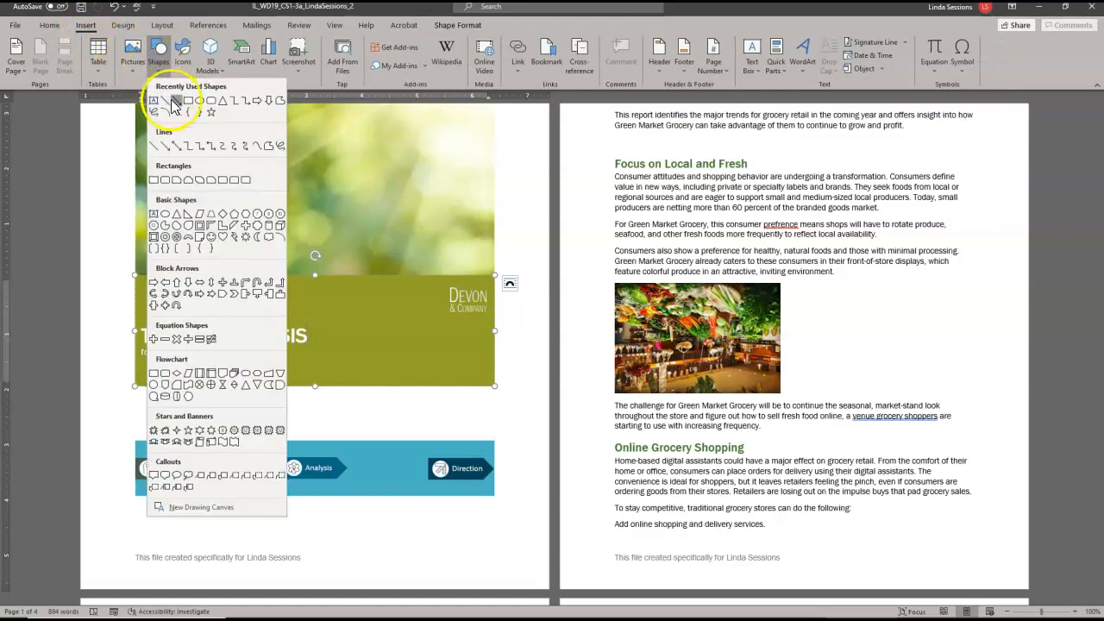
pyautogui.click(154, 182)
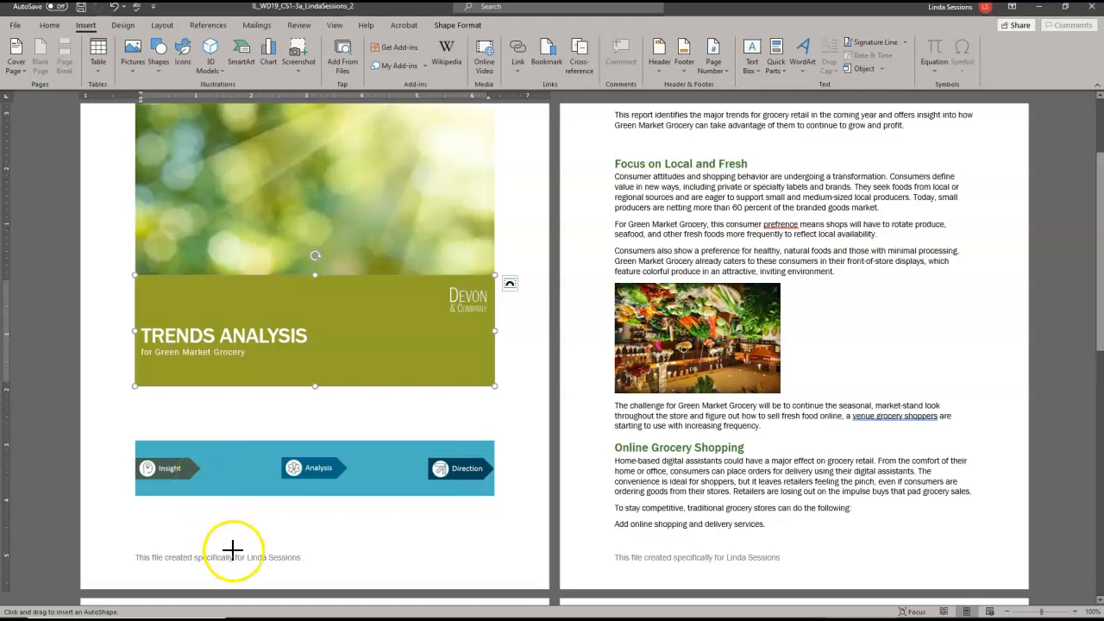
pyautogui.moveTo(177, 503)
pyautogui.mouseDown()
pyautogui.moveTo(234, 537)
pyautogui.moveTo(279, 545)
pyautogui.mouseUp()
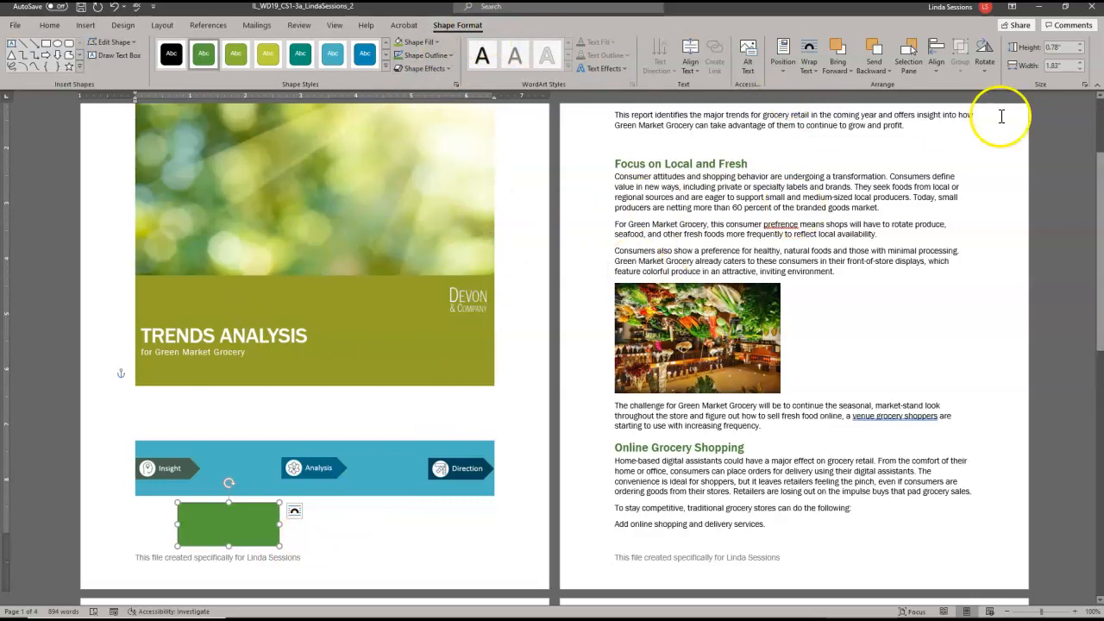
# - Set the new rectangle's height to 1" and its width to 6.5"
pyautogui.click(1062, 48)
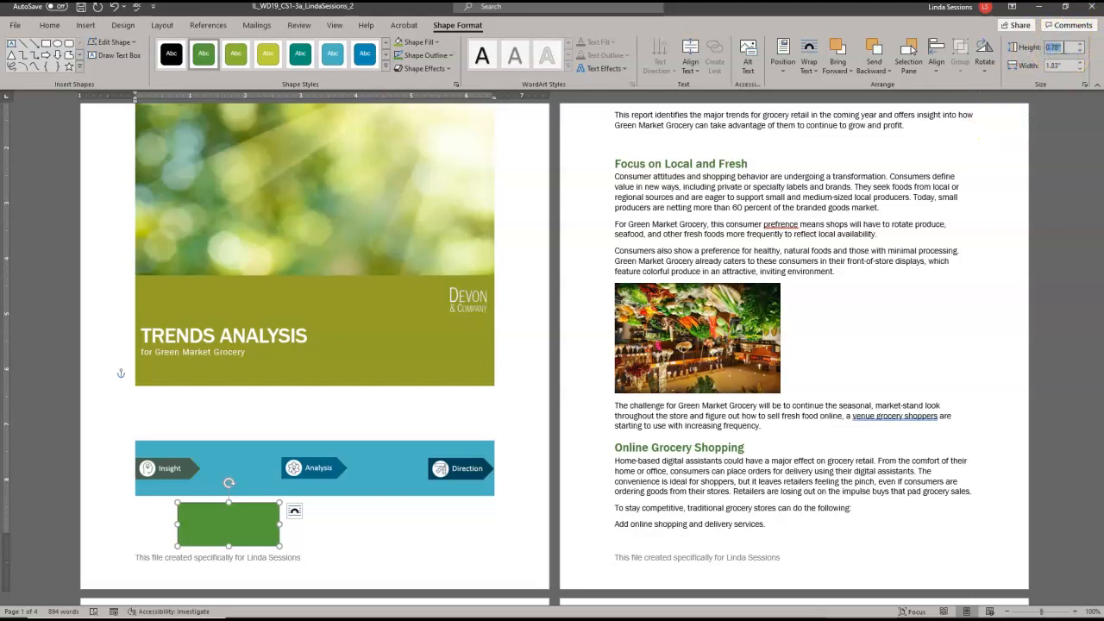
pyautogui.write('1')
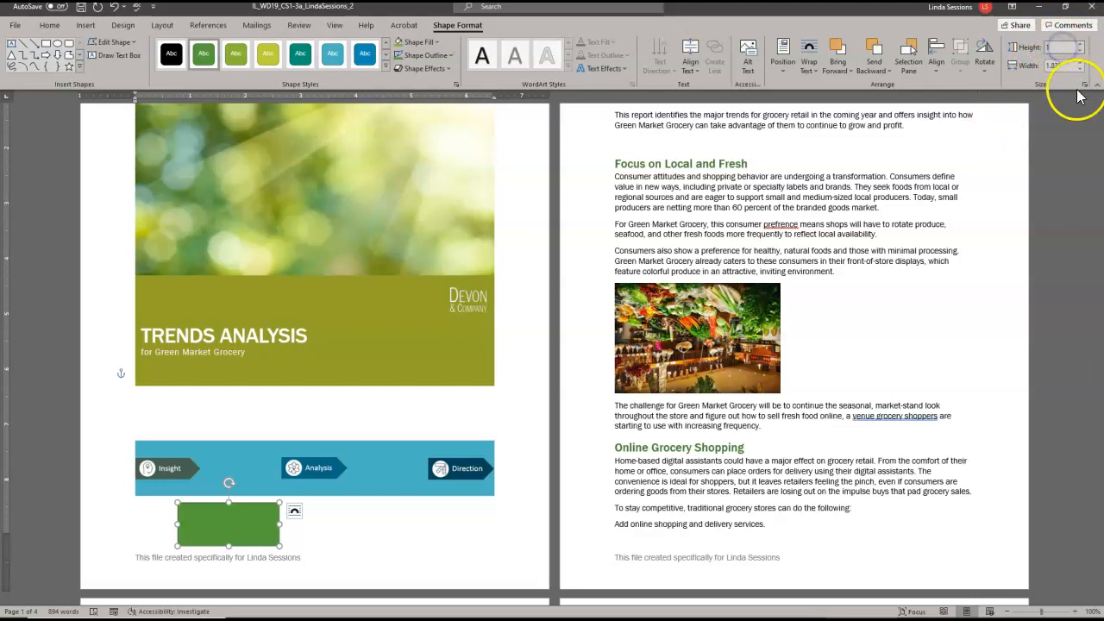
pyautogui.click(1066, 64)
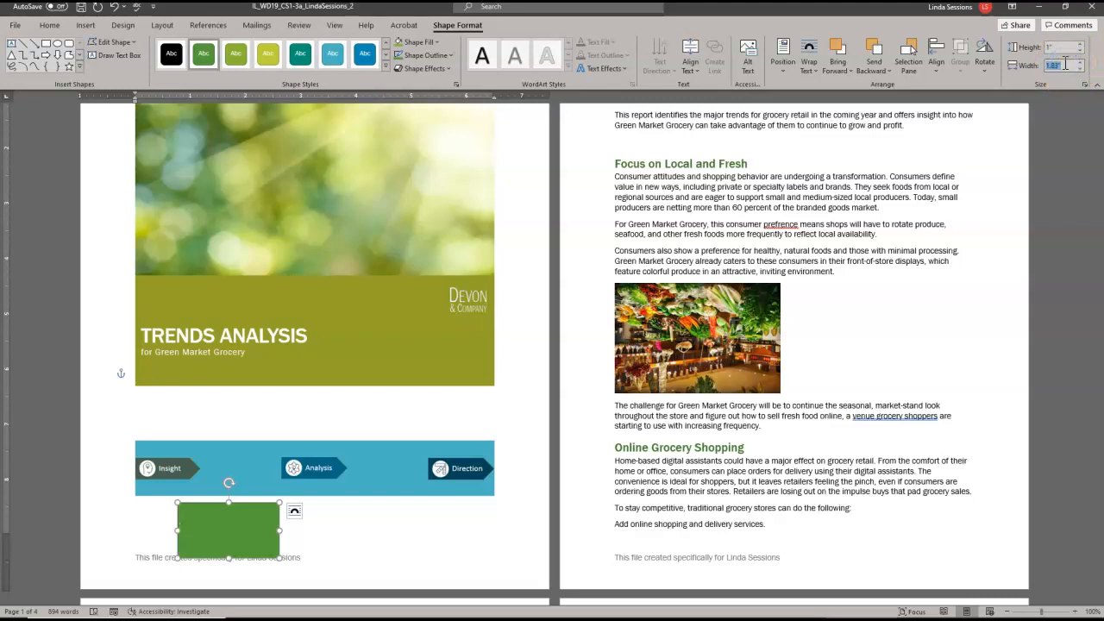
pyautogui.write('6.5')
pyautogui.press('Return')
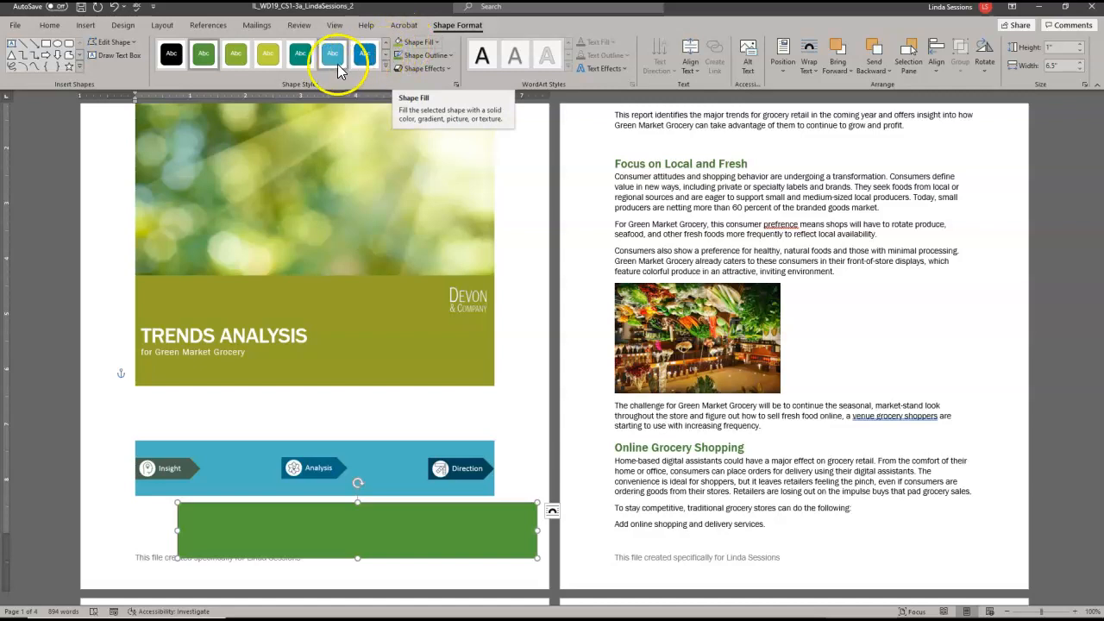
# - Apply the solid lime-green shape style to the rectangle and remove its outline
pyautogui.click(270, 62)
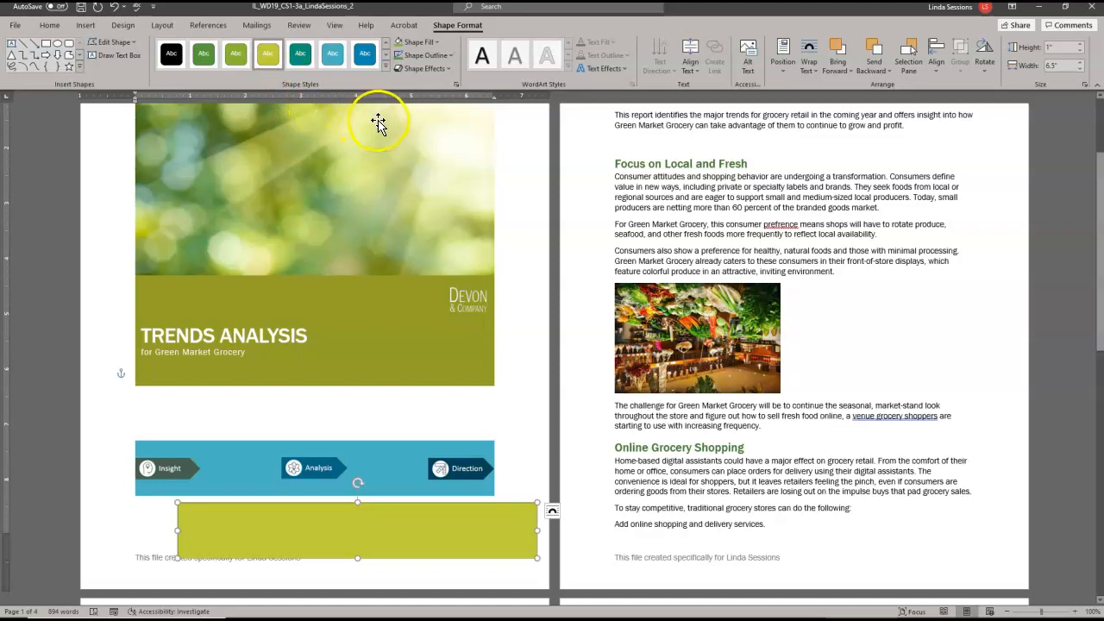
pyautogui.click(448, 55)
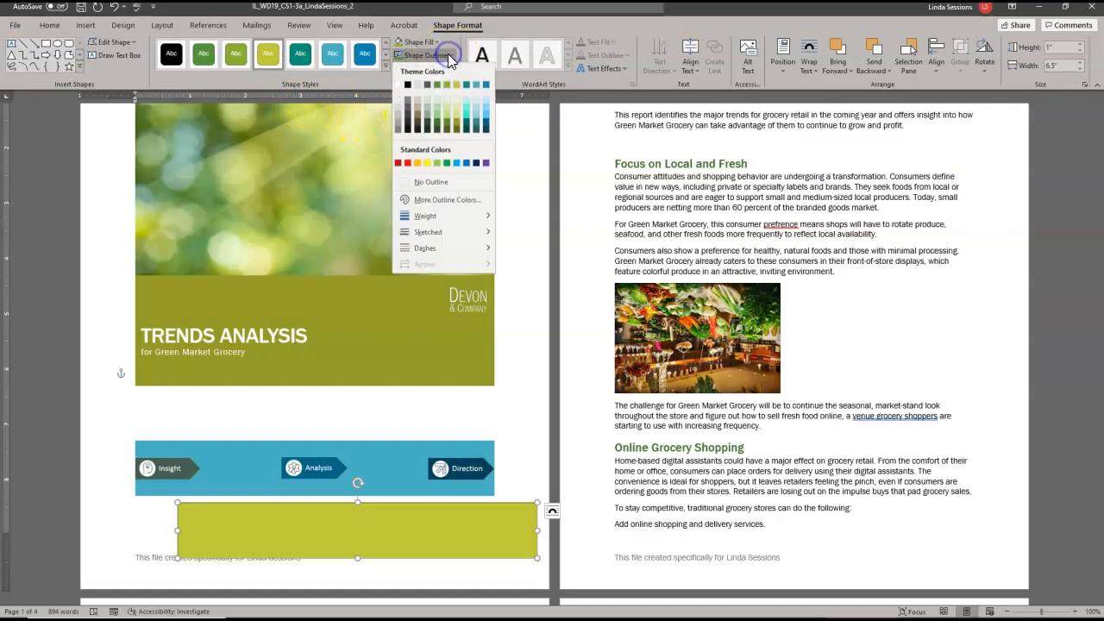
pyautogui.click(412, 182)
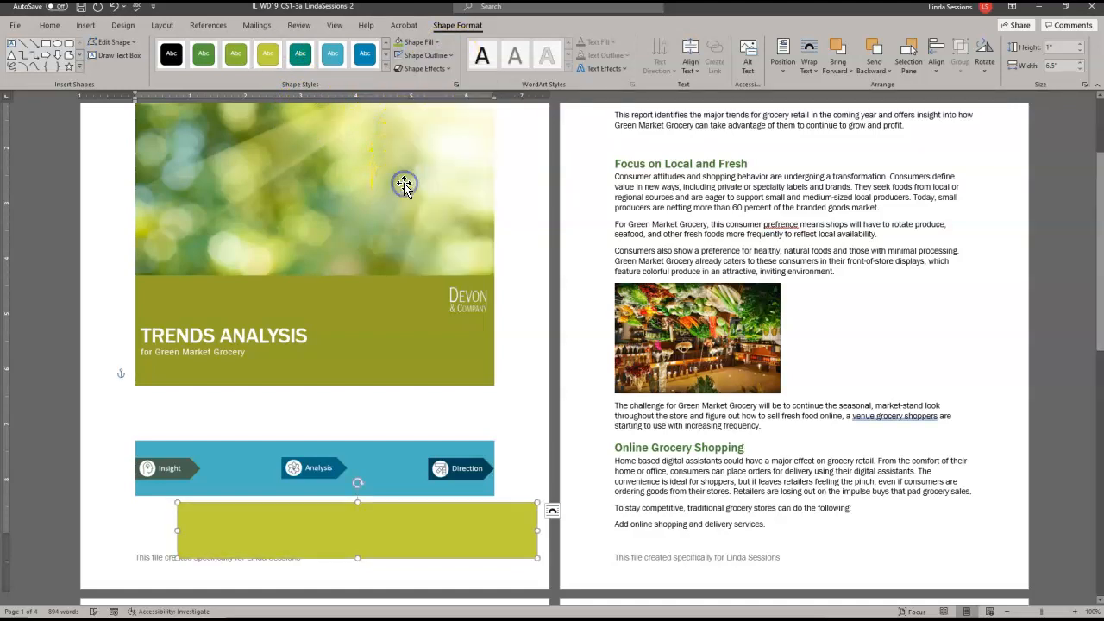
pyautogui.click(328, 415)
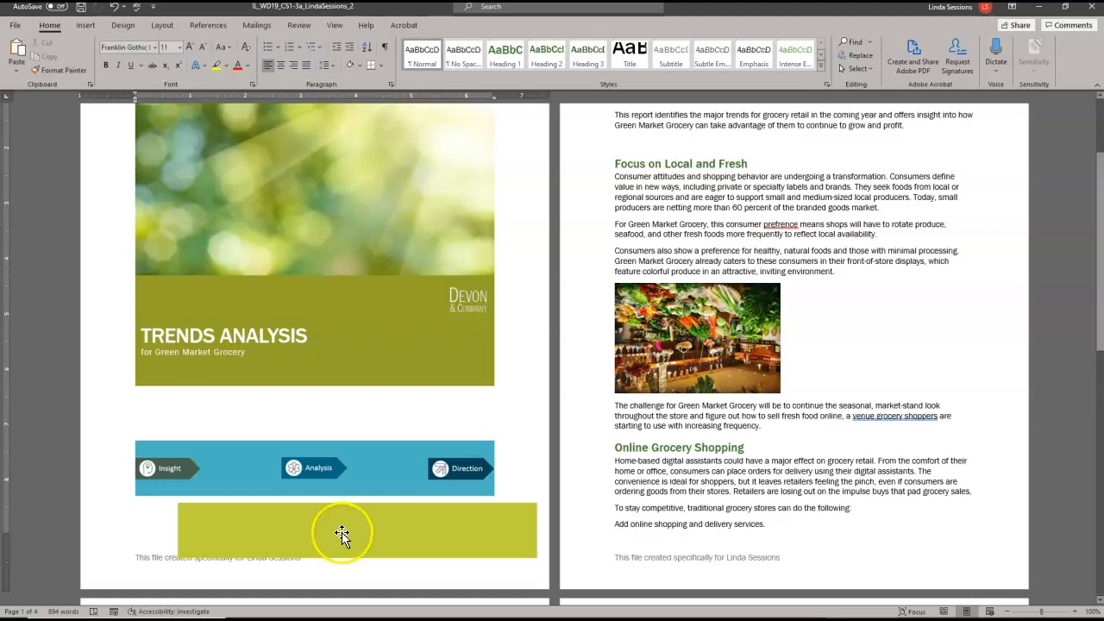
# - Move the lime-green rectangle into the gap between the title block and the blue banner, aligned with the page margins
pyautogui.moveTo(342, 534); pyautogui.dragTo(298, 415)
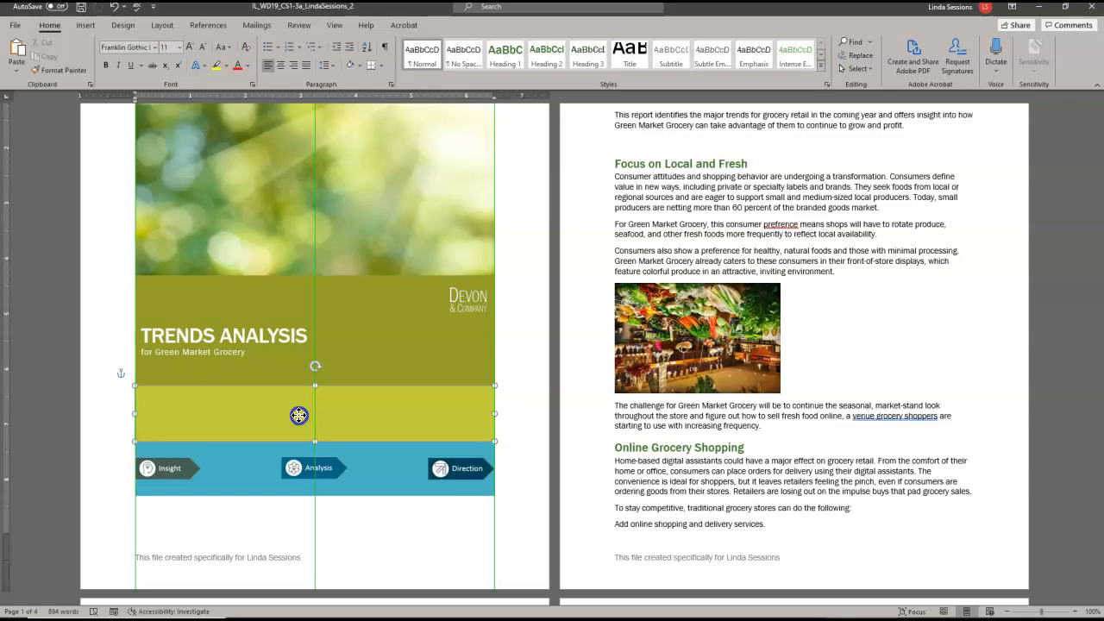
pyautogui.moveTo(298, 416); pyautogui.dragTo(299, 416)
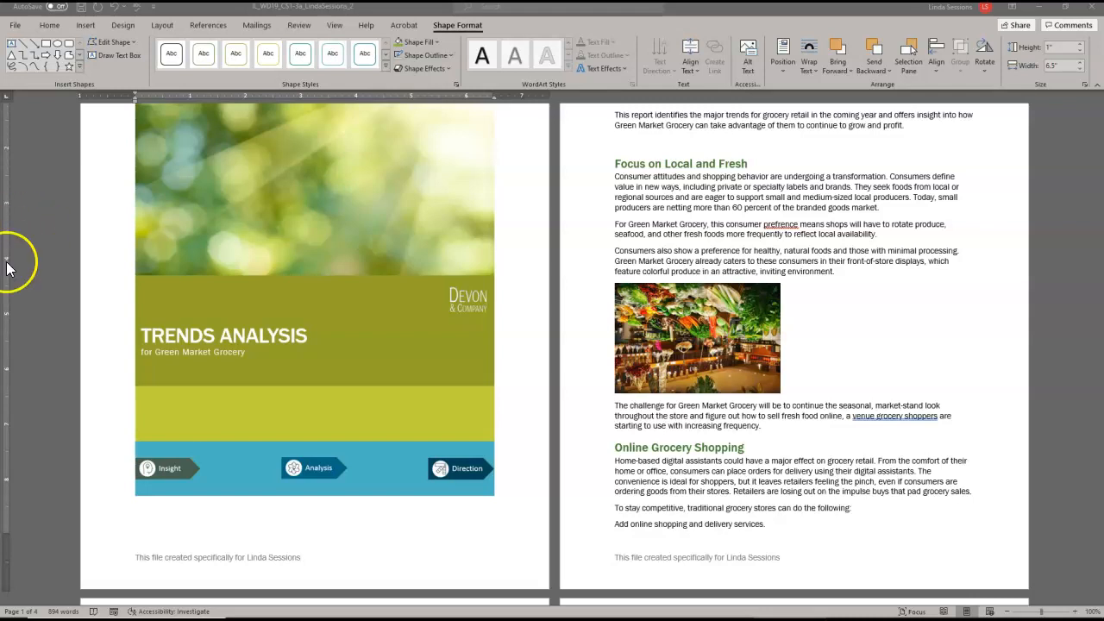
pyautogui.click(875, 380)
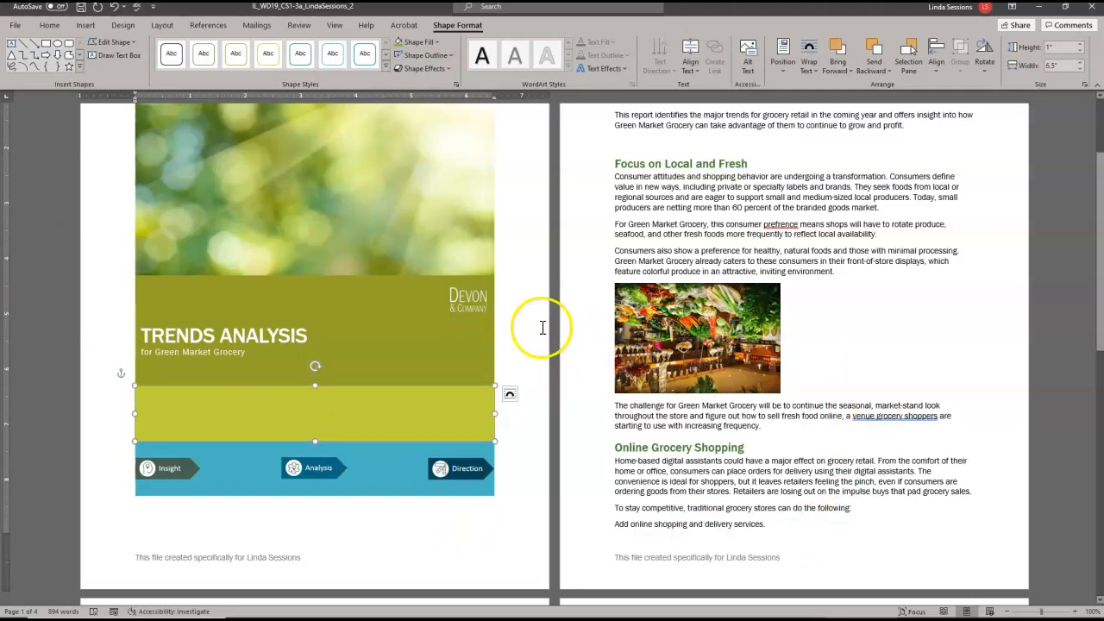
pyautogui.click(1048, 613)
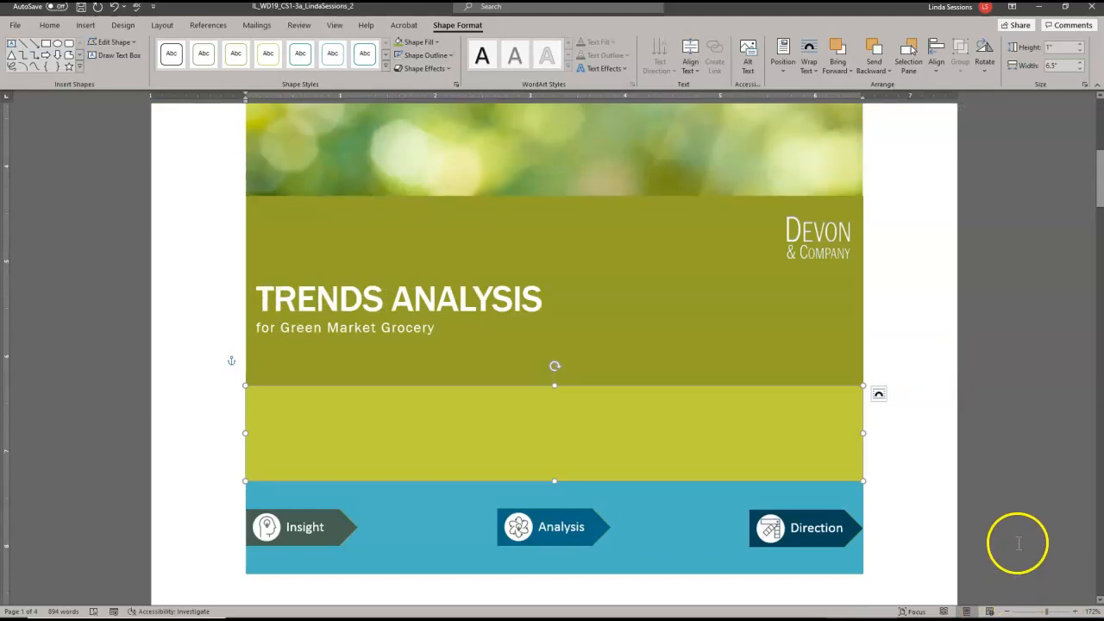
# - Set the font size of the "Overview" heading on page 2 to 20
pyautogui.click(1045, 614)
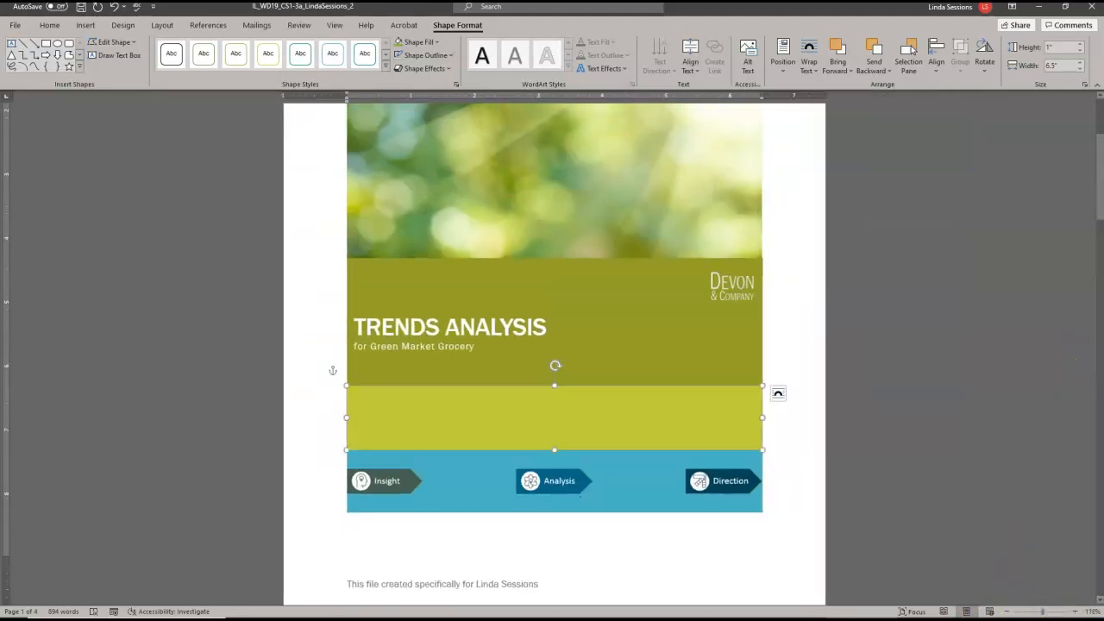
pyautogui.moveTo(1098, 198); pyautogui.dragTo(1083, 294)
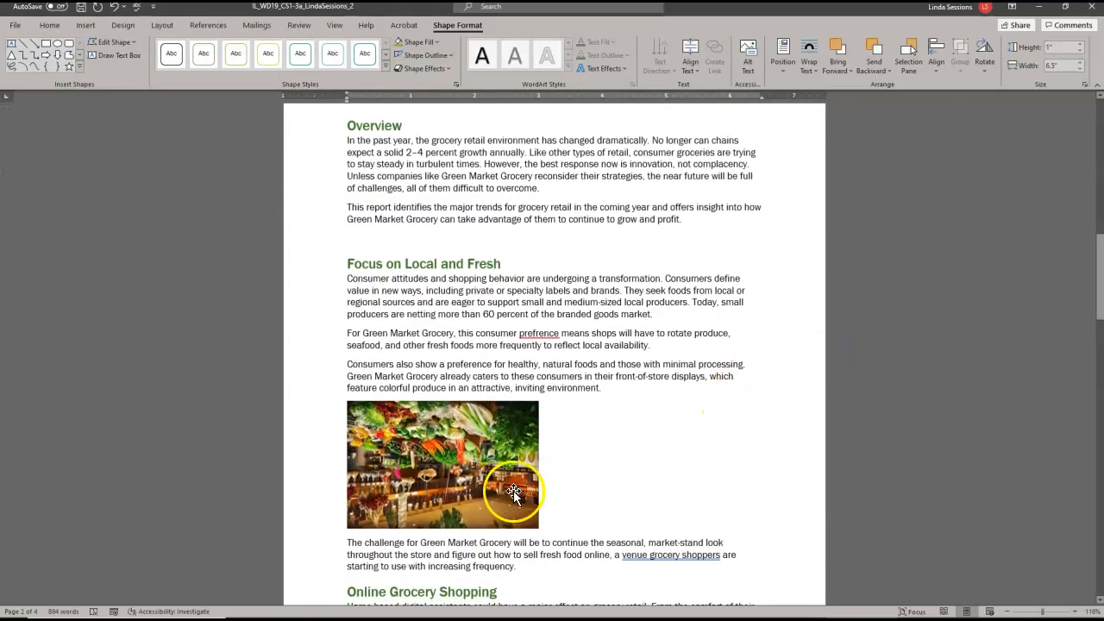
pyautogui.click(412, 143)
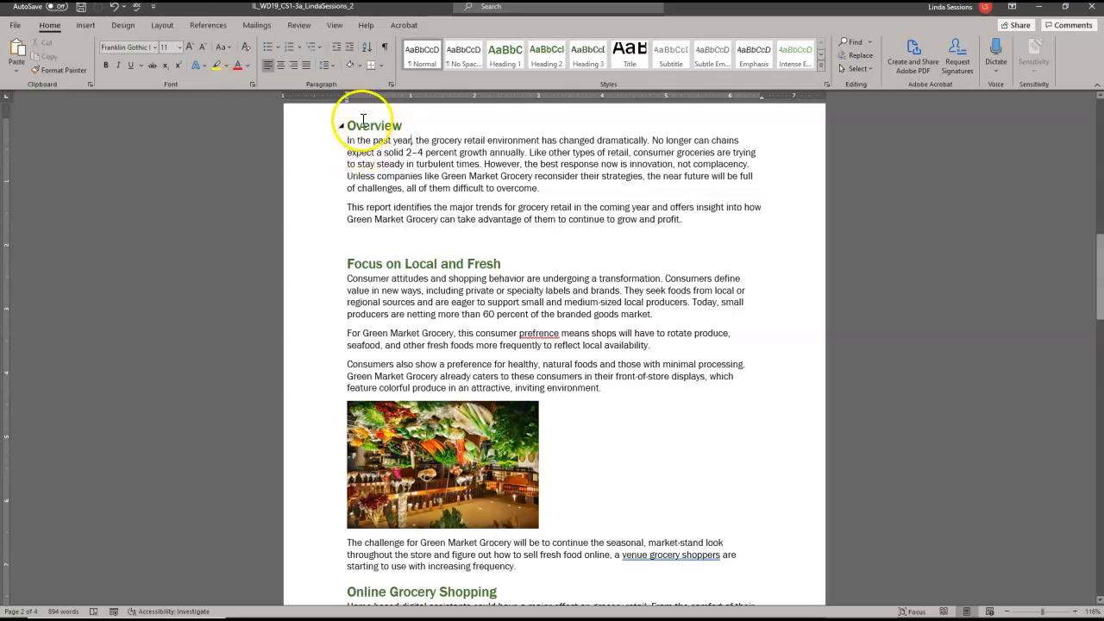
pyautogui.moveTo(348, 126); pyautogui.dragTo(397, 127)
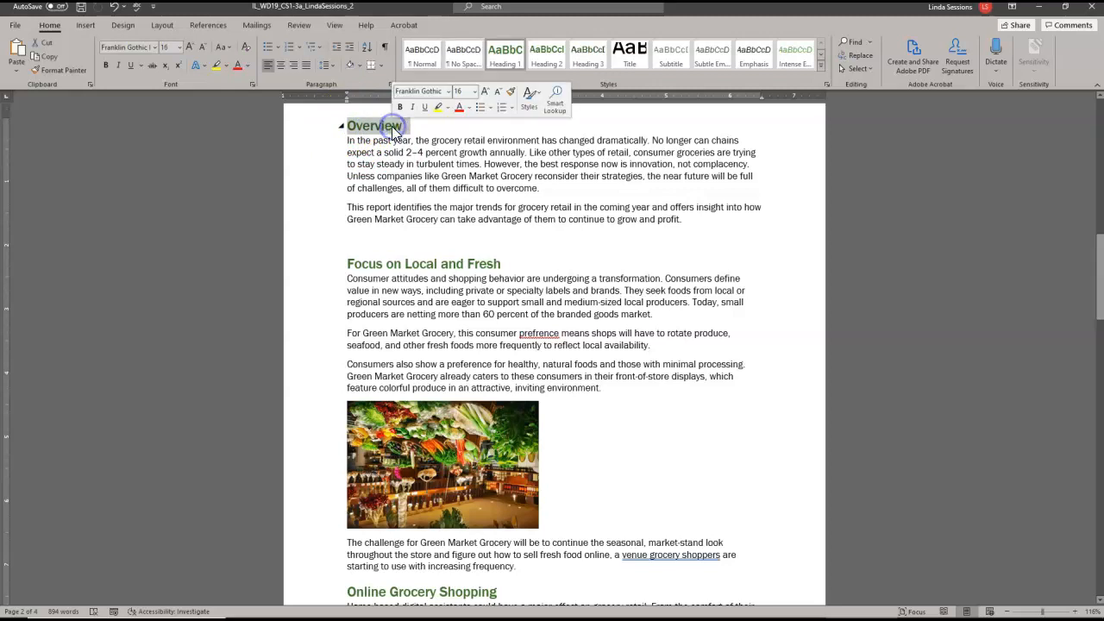
pyautogui.click(180, 46)
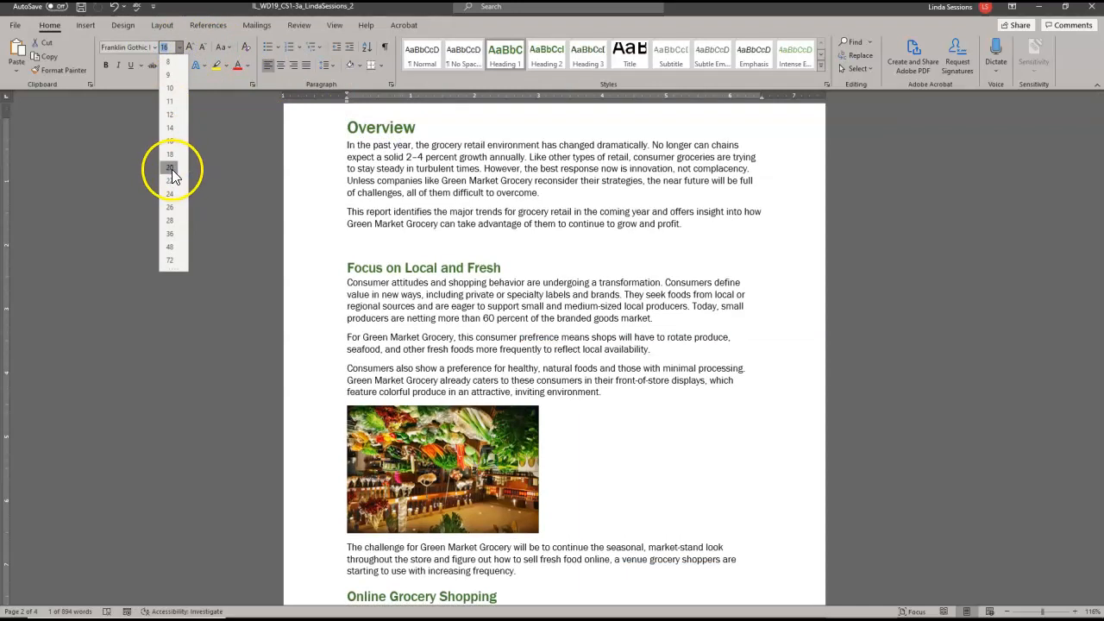
pyautogui.click(171, 176)
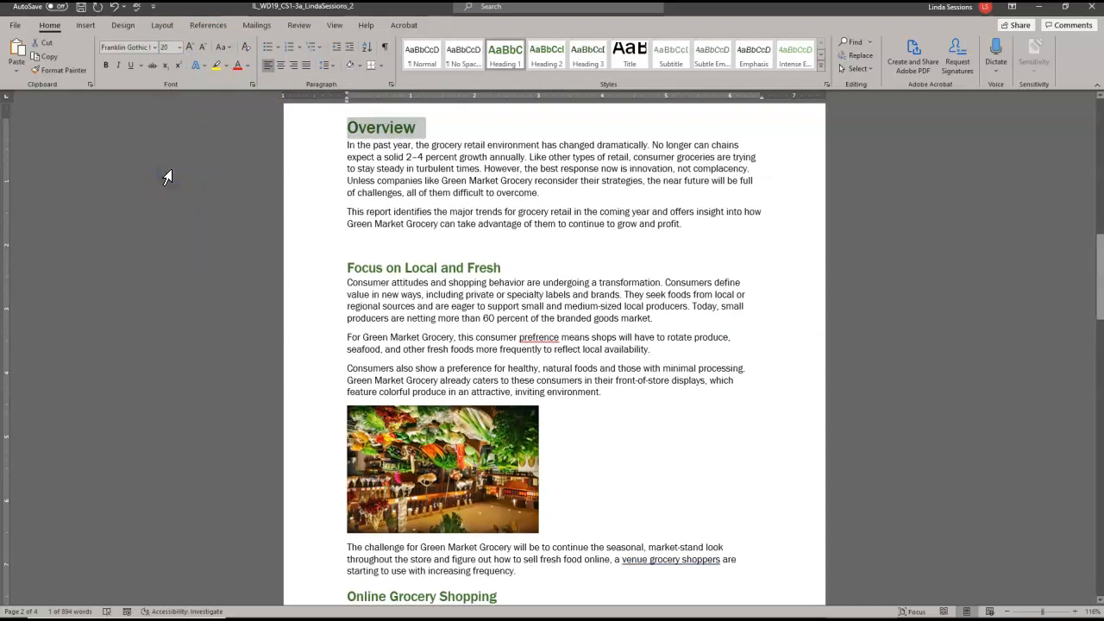
pyautogui.click(204, 64)
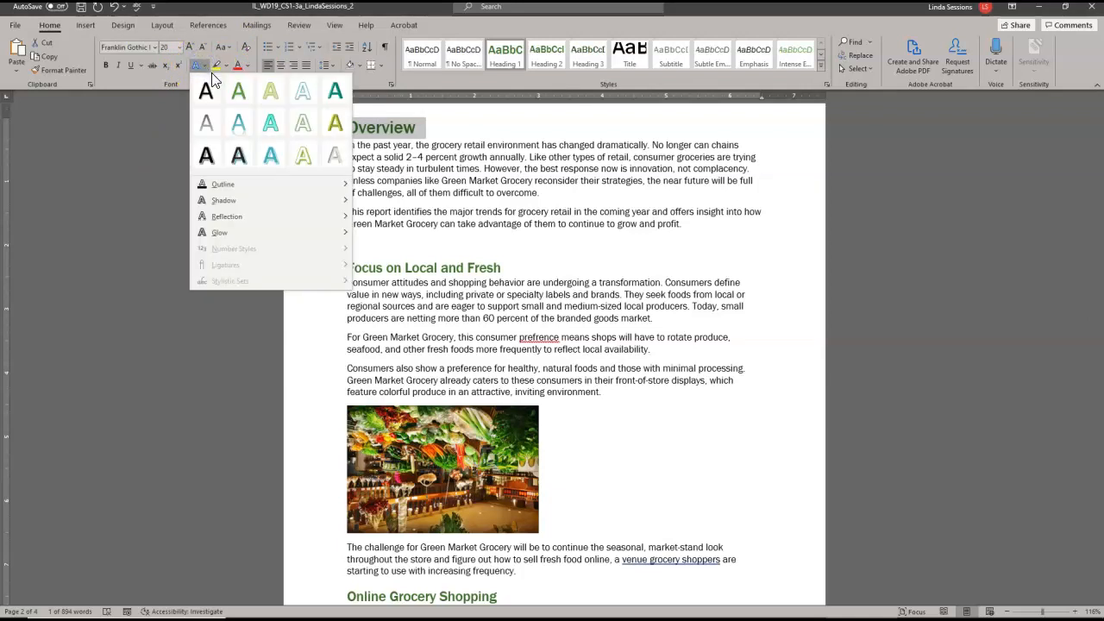
pyautogui.moveTo(275, 200)
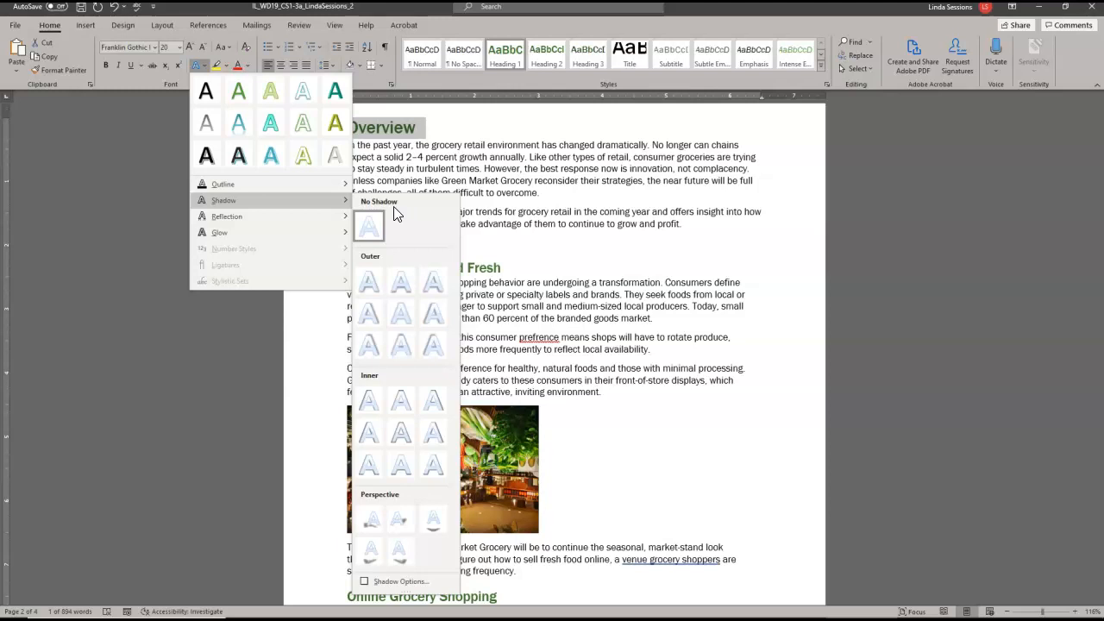
pyautogui.click(308, 184)
pyautogui.click(124, 161)
pyautogui.click(342, 138)
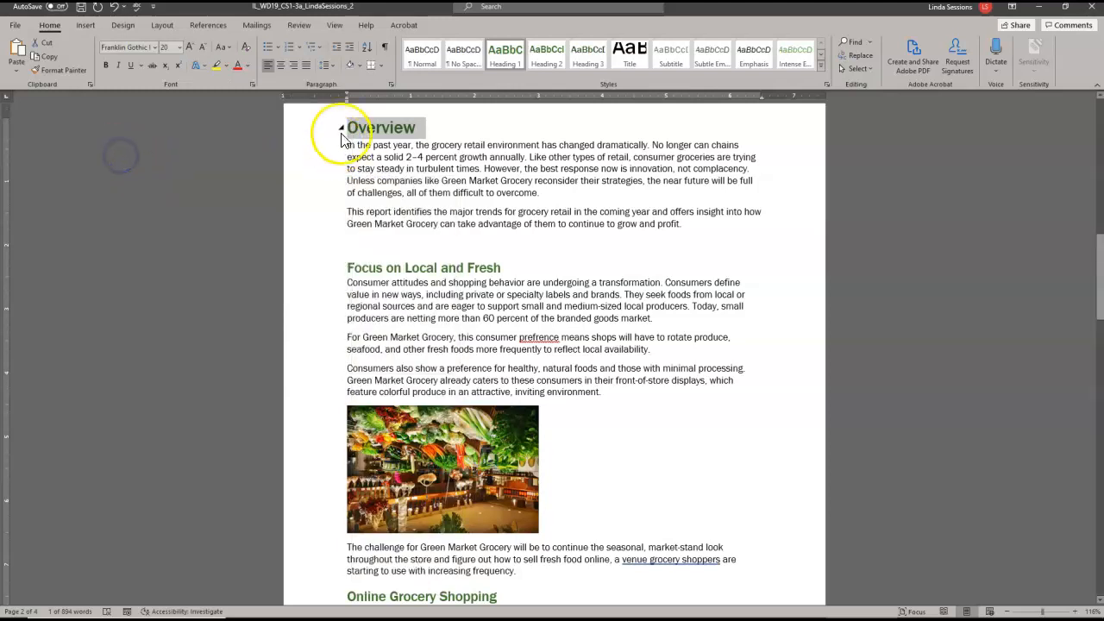
# - Apply the "Fill: Green, Accent color 1; Shadow" text effect to the "Overview" heading
pyautogui.click(204, 65)
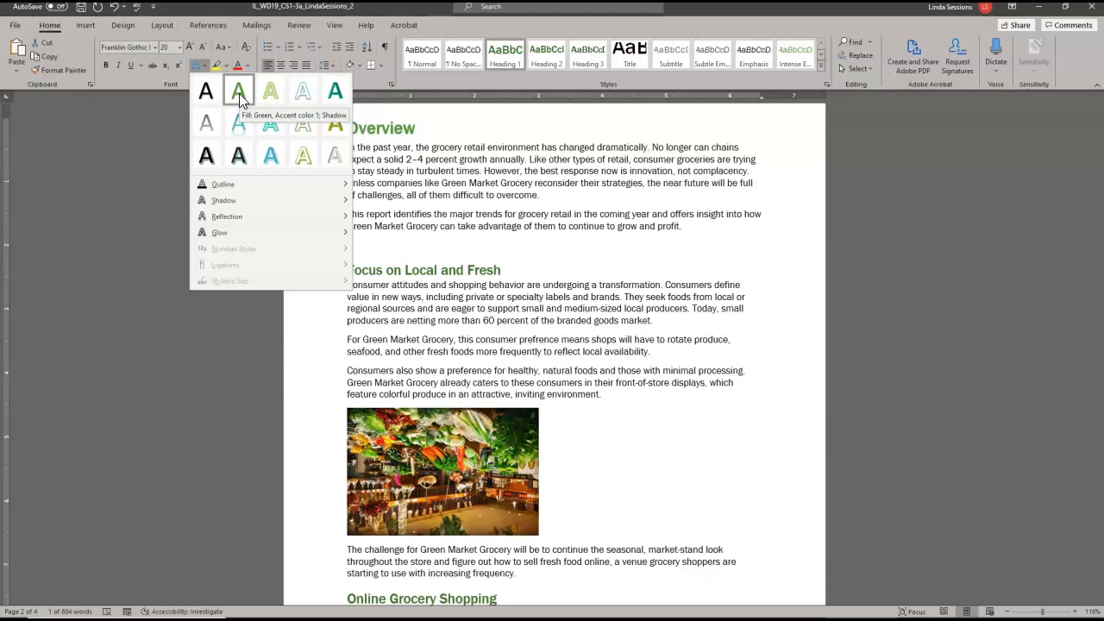
pyautogui.click(239, 91)
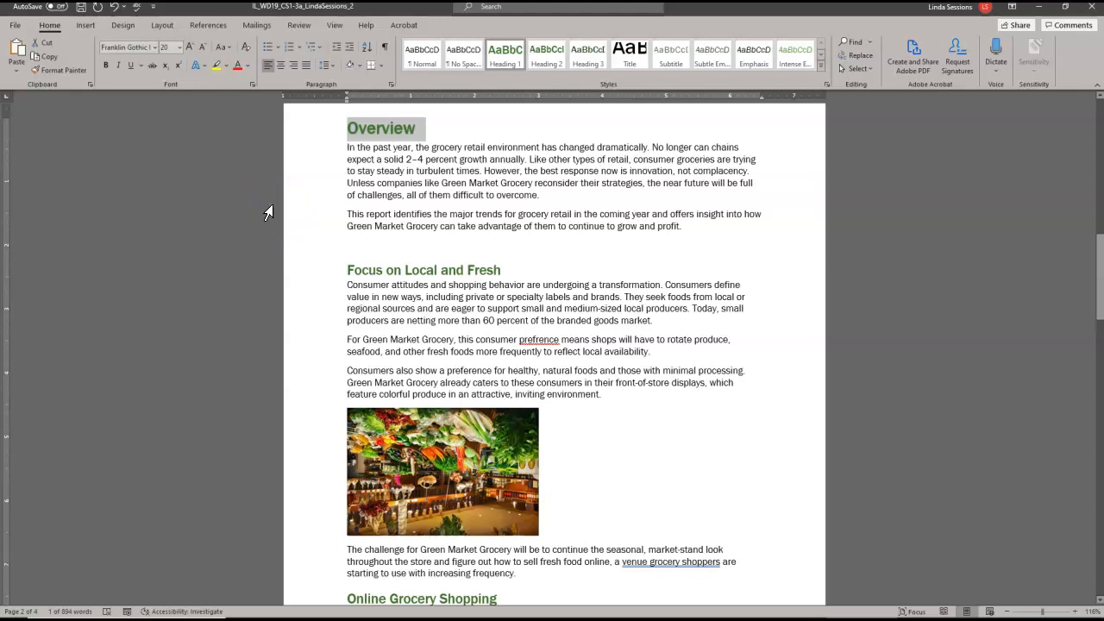
pyautogui.click(383, 217)
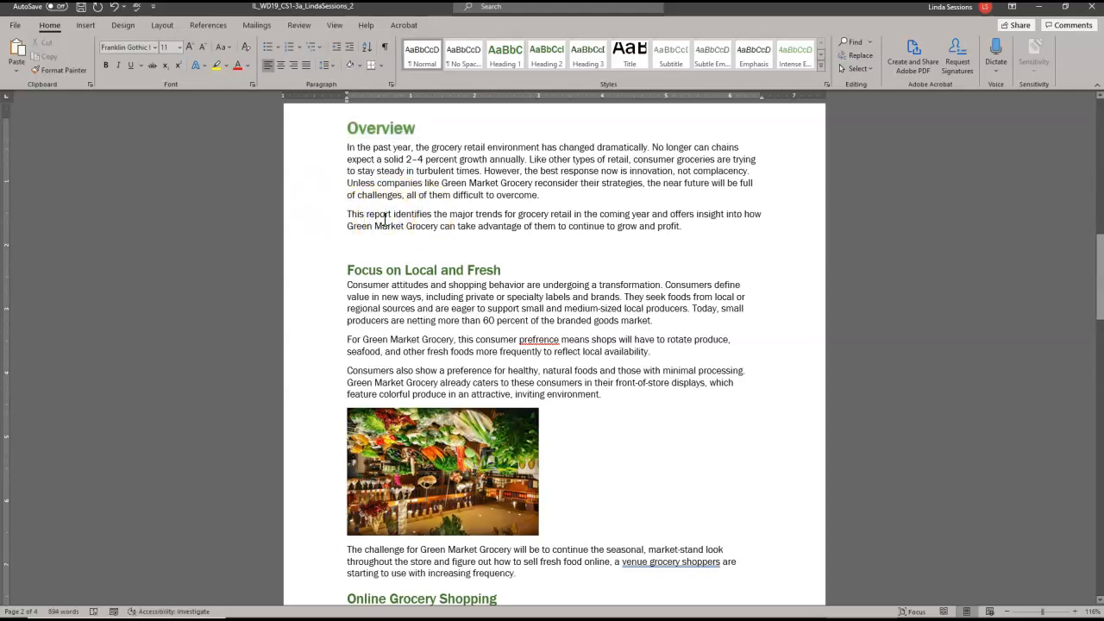
# - Show the formatting marks to check the gap between the Overview text and the next heading, and hide them again
pyautogui.click(368, 208)
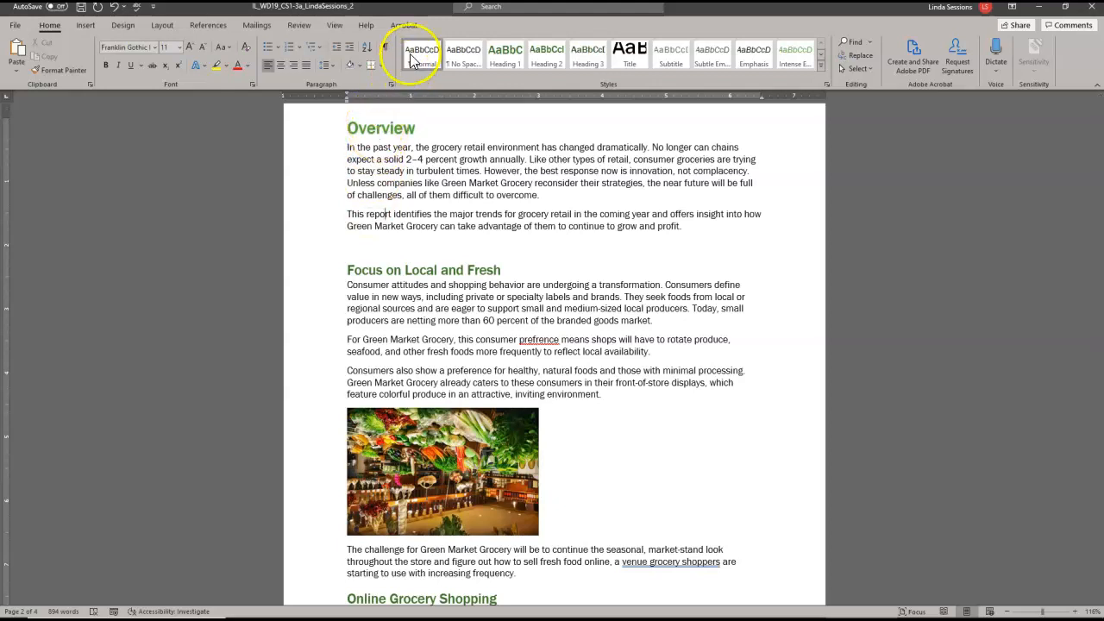
pyautogui.click(384, 50)
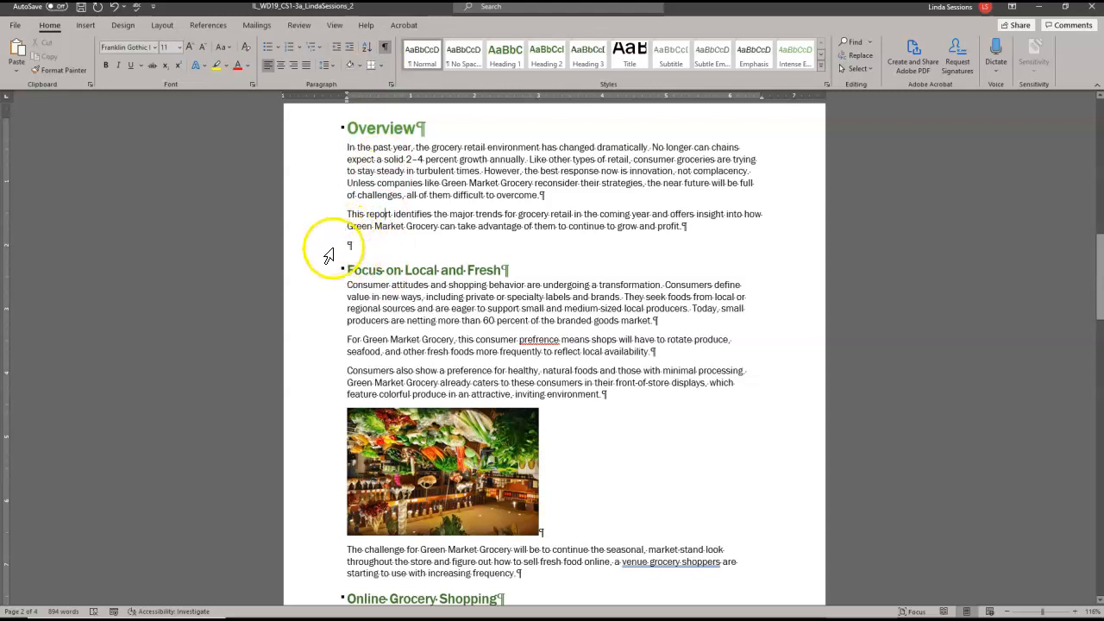
pyautogui.click(385, 49)
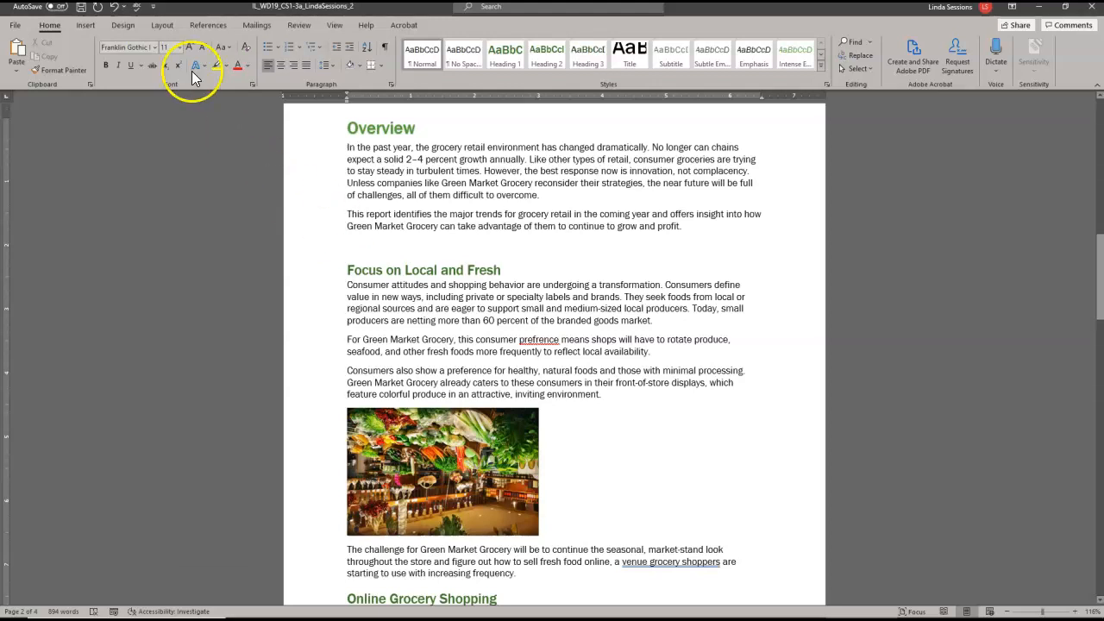
# - Insert a Grid Matrix SmartArt graphic in the blank paragraph above the "Focus on Local and Fresh" heading
pyautogui.click(85, 25)
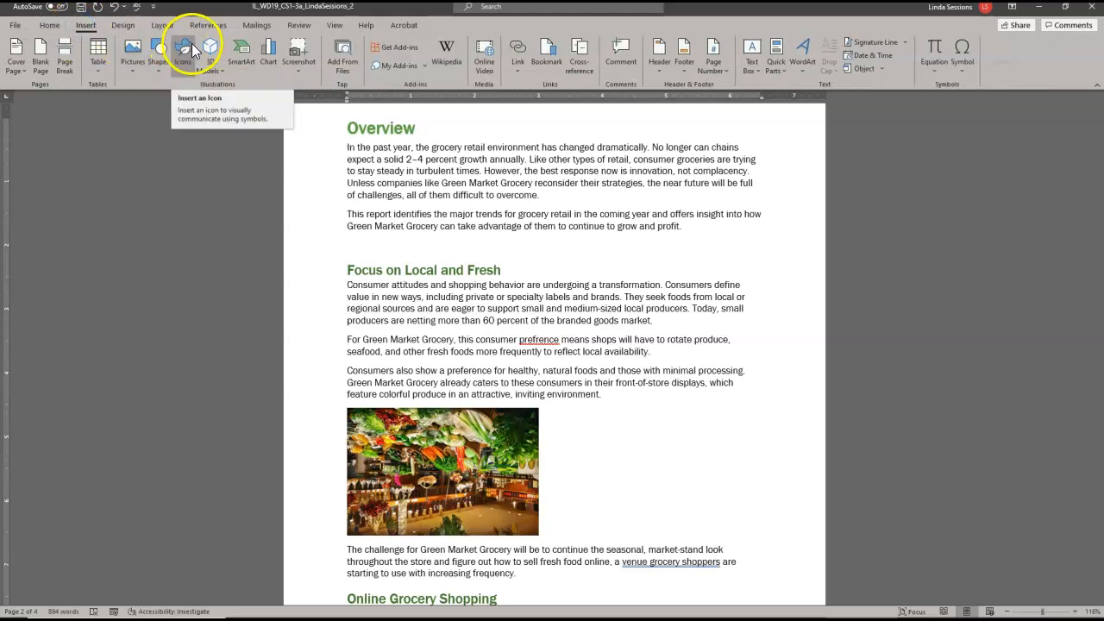
pyautogui.click(239, 67)
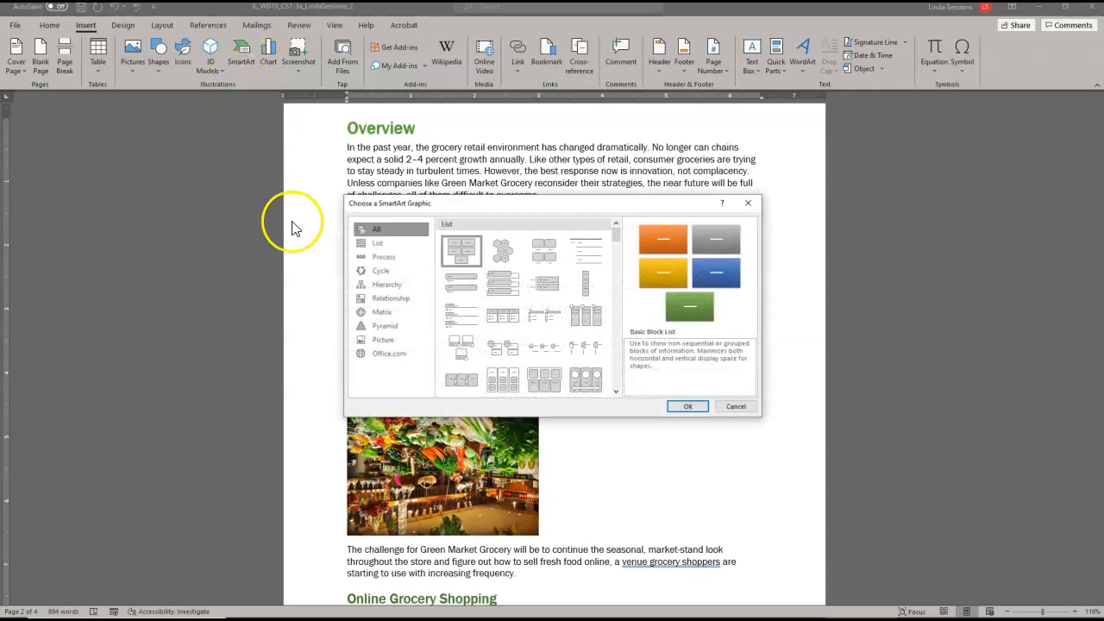
pyautogui.click(380, 314)
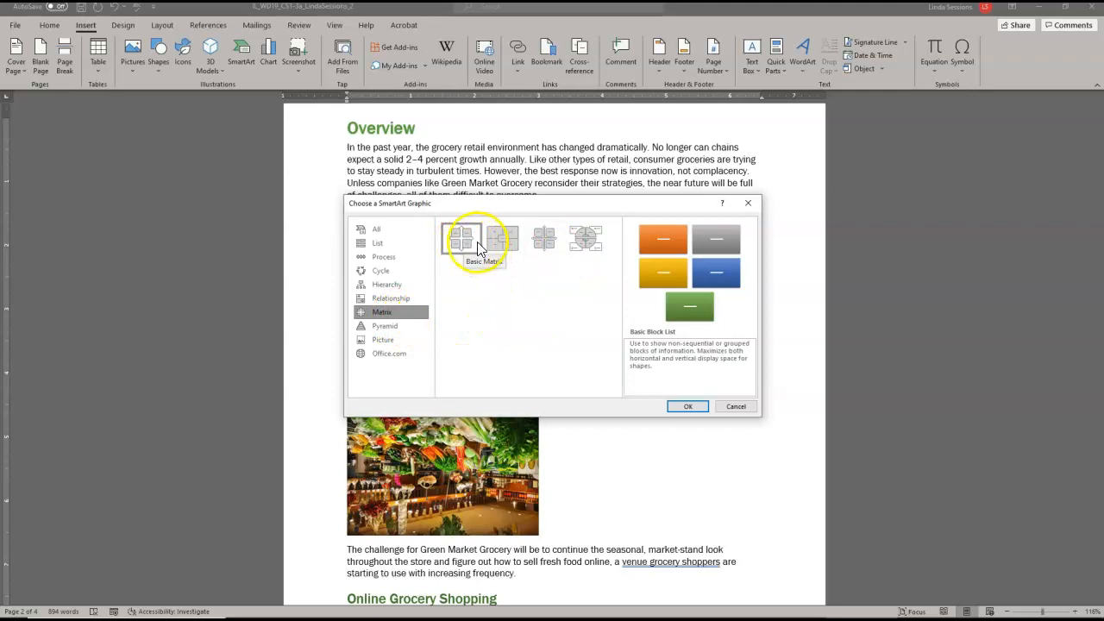
pyautogui.click(543, 246)
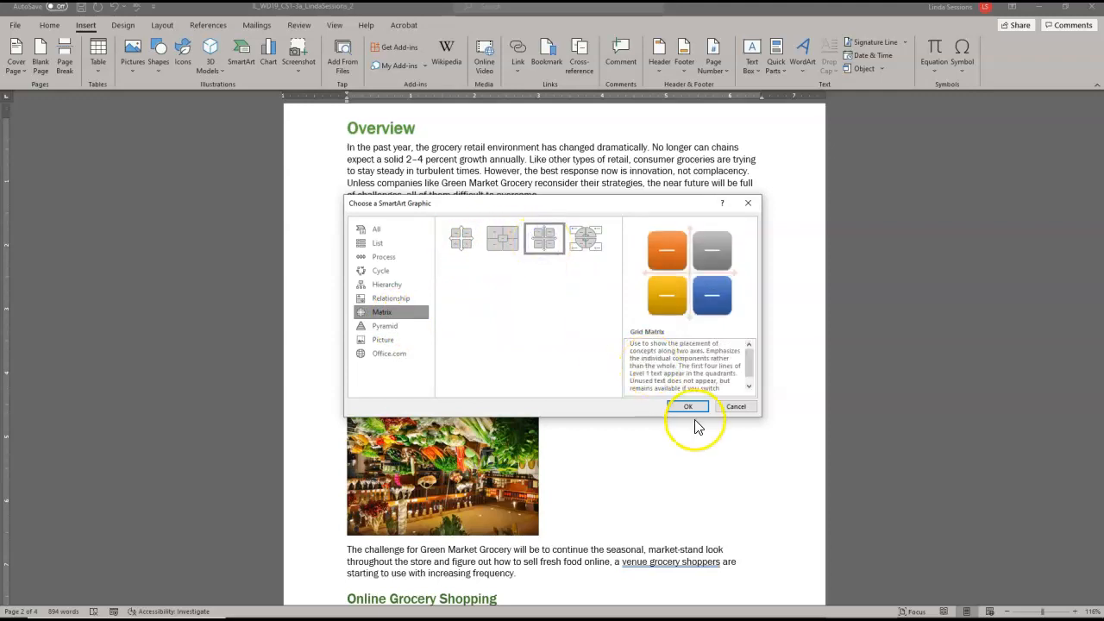
pyautogui.click(682, 407)
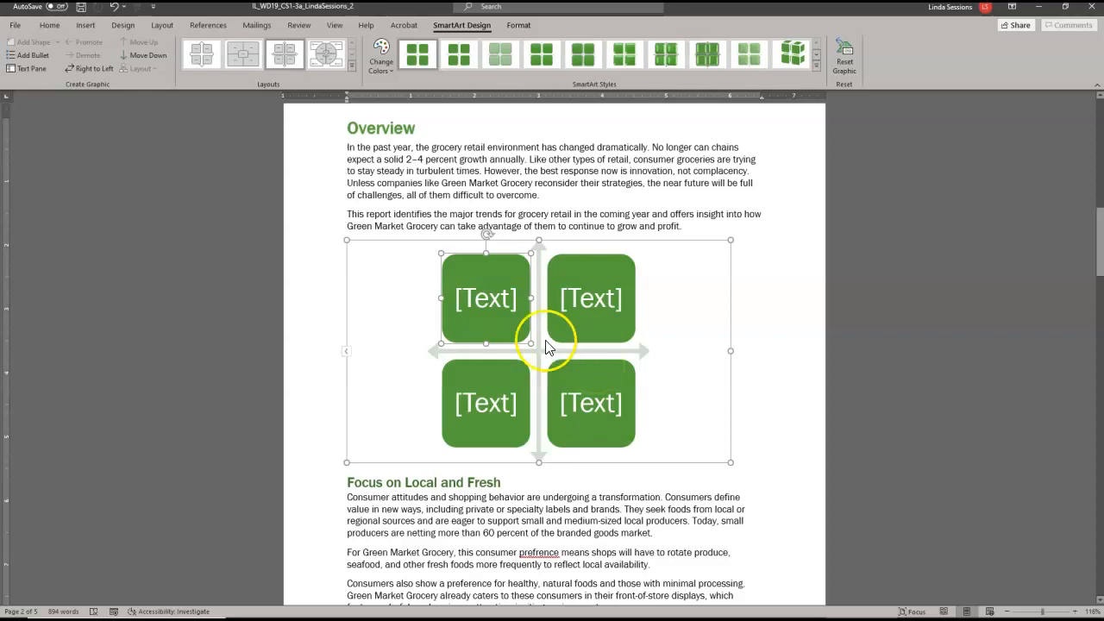
# - Label the matrix's two upper squares "Local and fresh" and "E-commerce" and its lower-left square "Shopping and more", and deselect the graphic
pyautogui.click(491, 302)
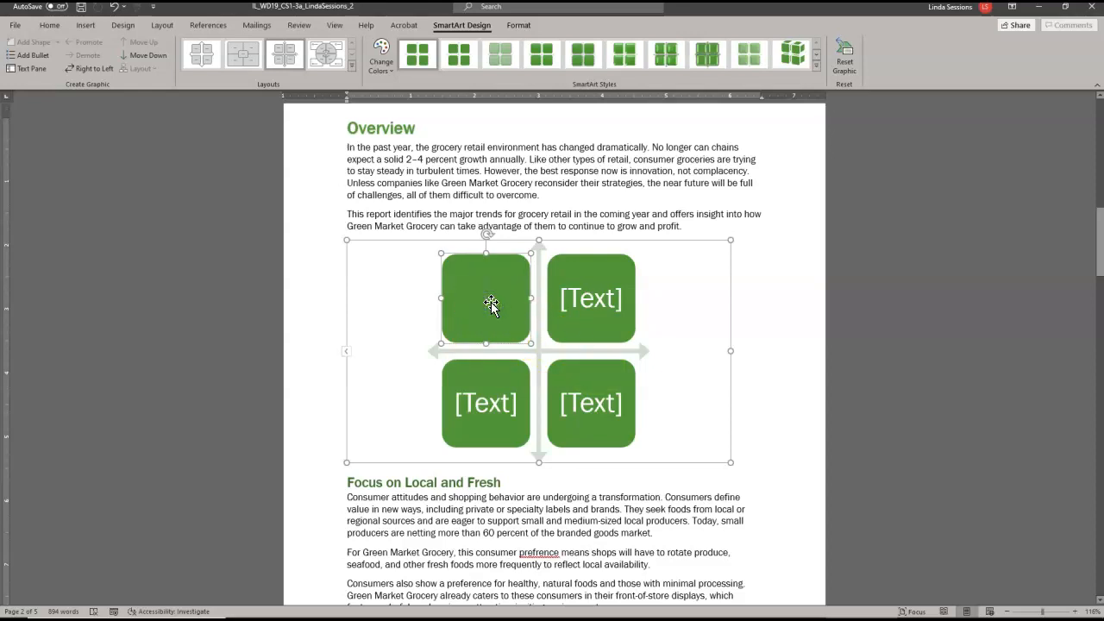
pyautogui.write('Lo')
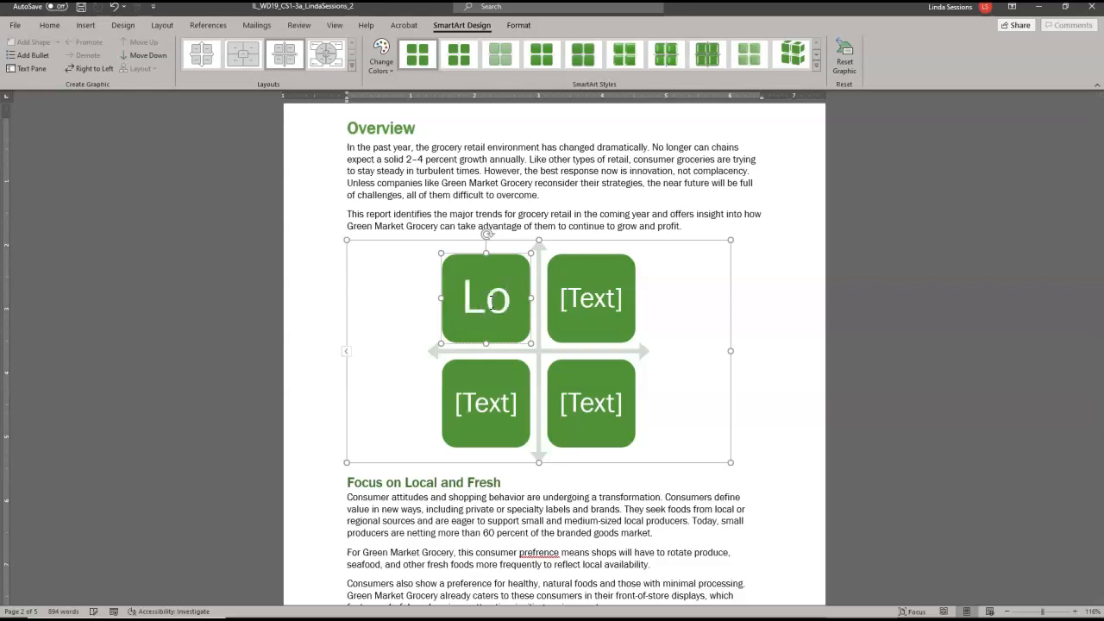
pyautogui.write('cal and fresh')
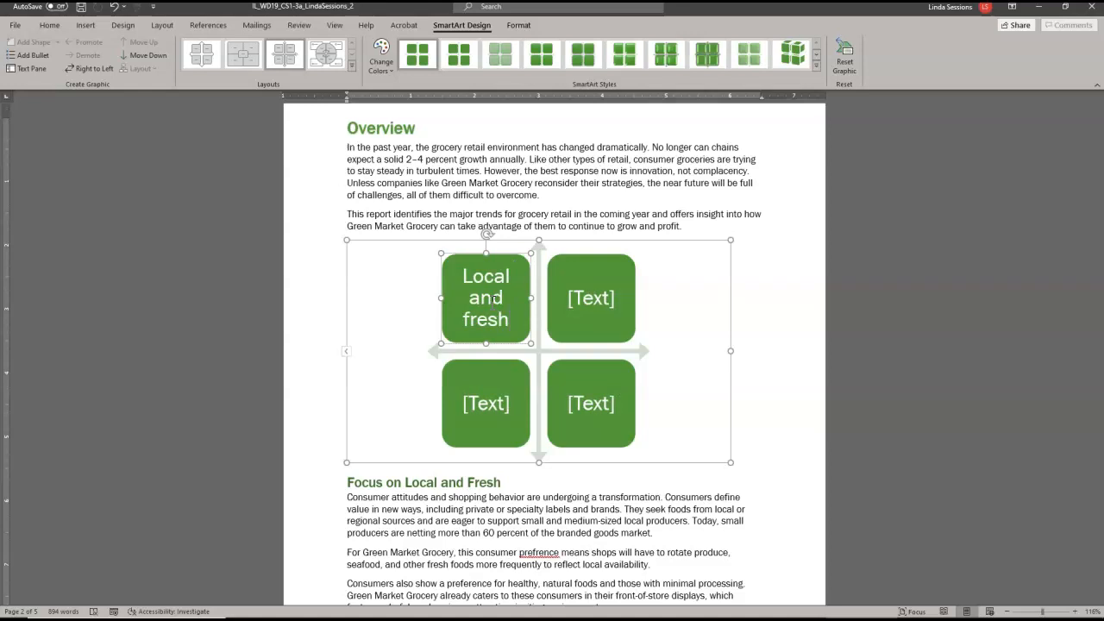
pyautogui.click(596, 299)
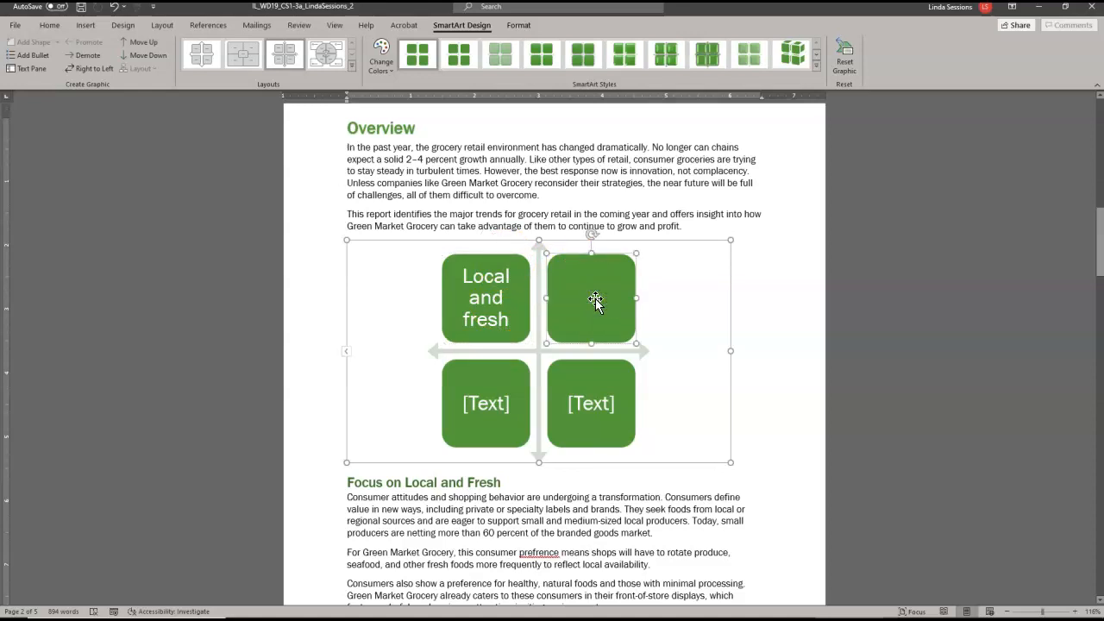
pyautogui.write('E-commerce')
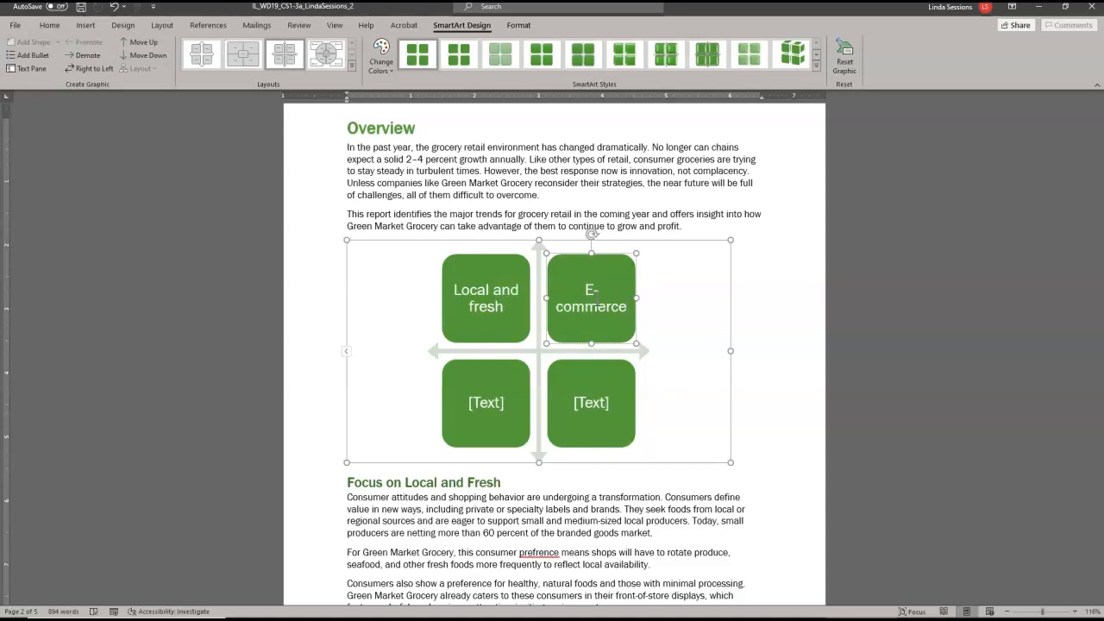
pyautogui.click(489, 406)
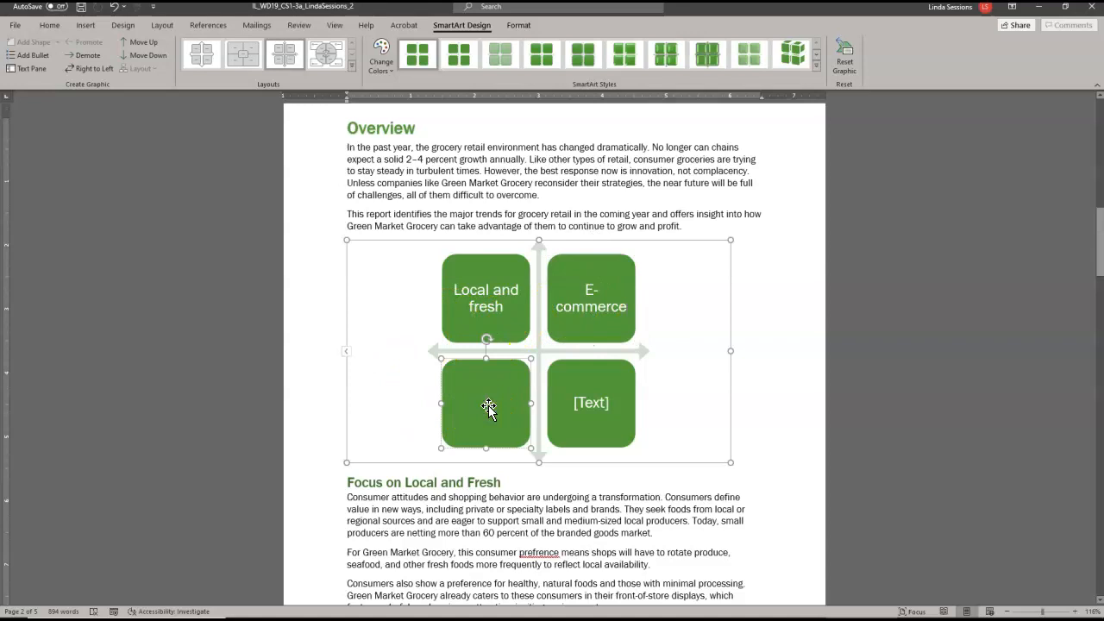
pyautogui.write('Shopping and m')
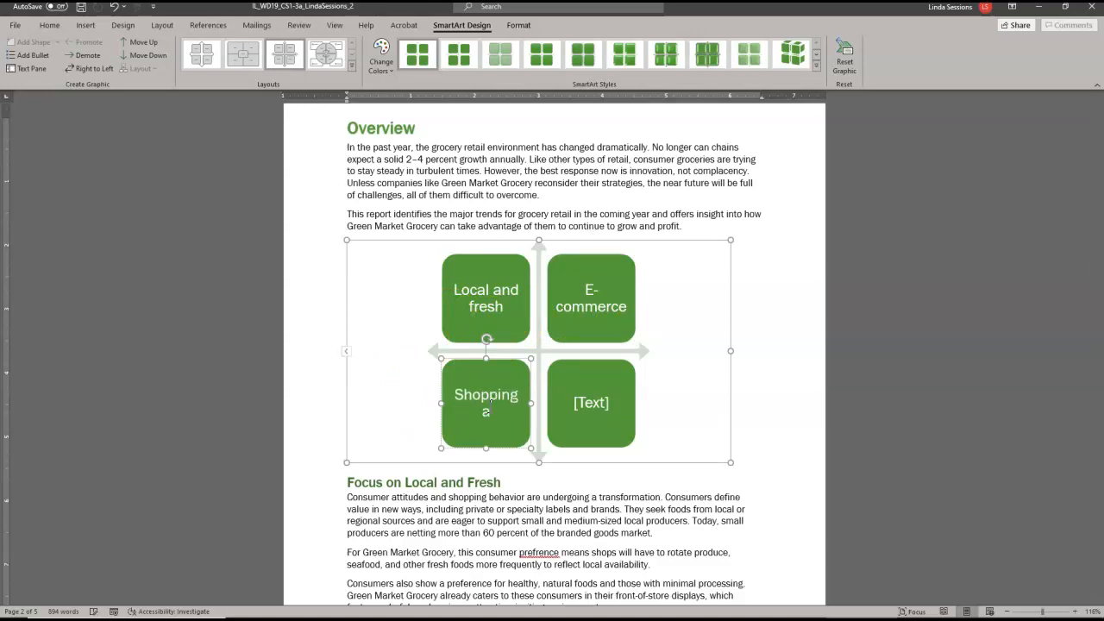
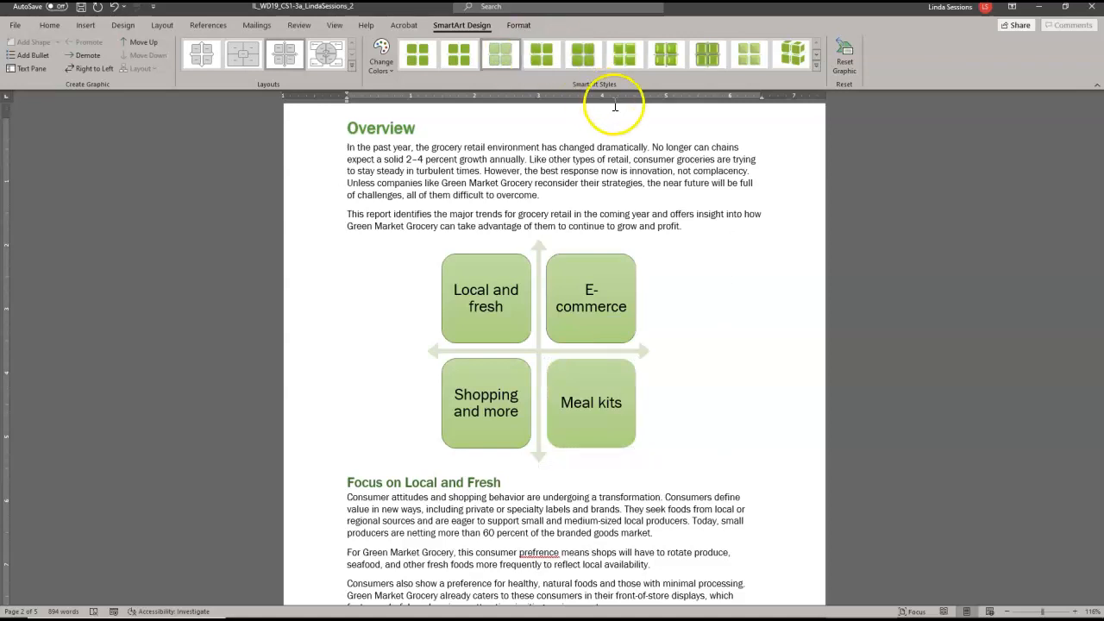
pyautogui.click(802, 178)
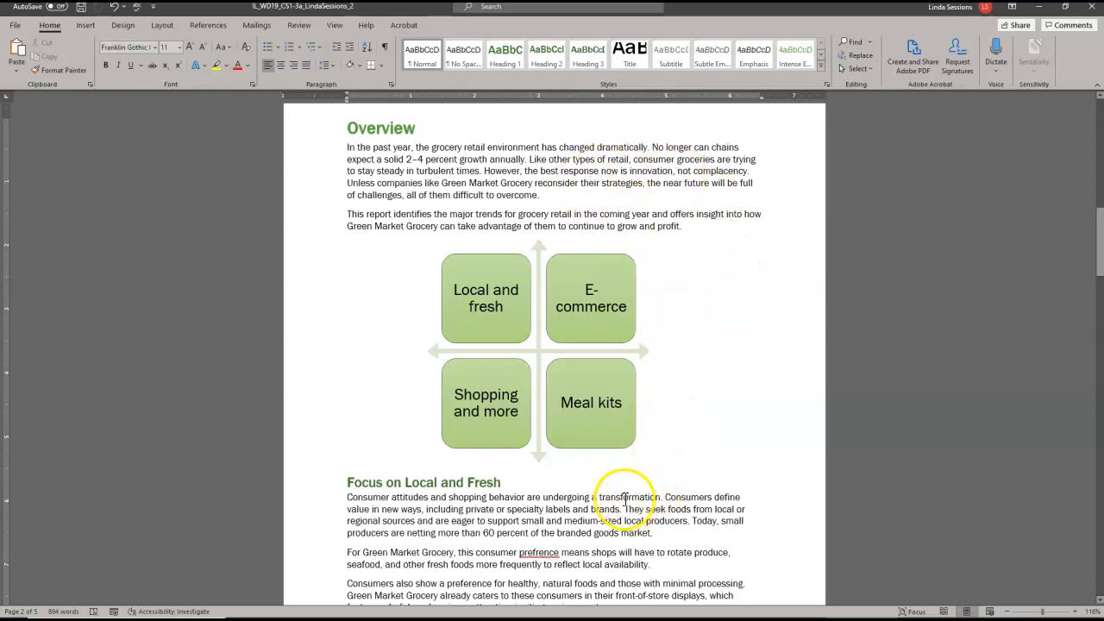
# - Add the footnote "Small producers are those ranked below the top 100 producers." after the sentence ending "branded goods market." under "Focus on Local and Fresh"
pyautogui.keyDown('ctrl'); pyautogui.click(693, 521); pyautogui.keyUp('ctrl')
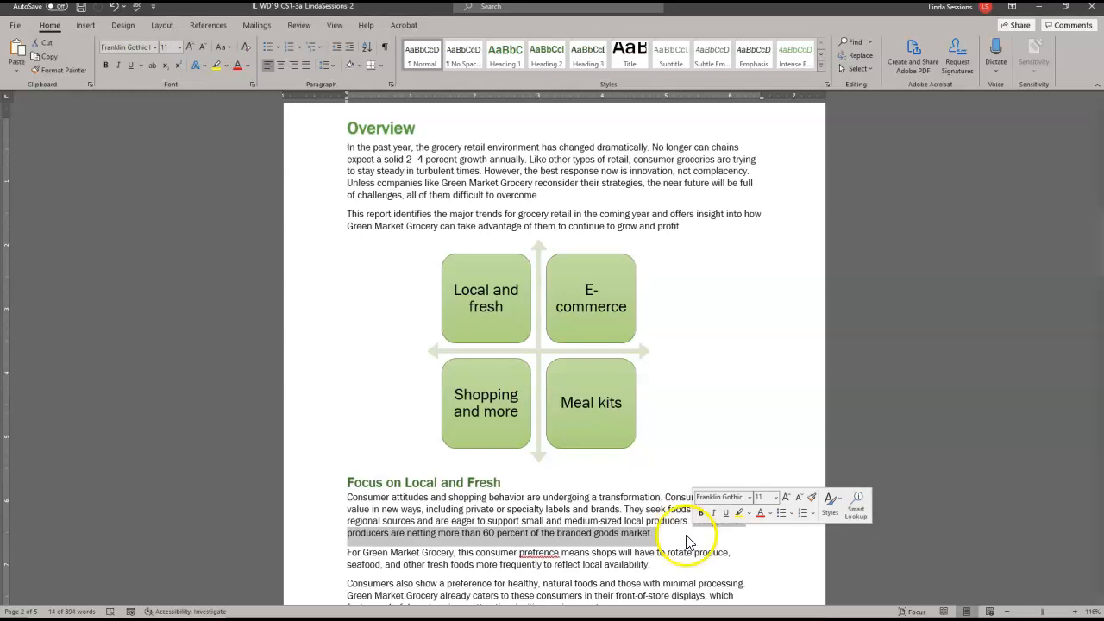
pyautogui.click(656, 538)
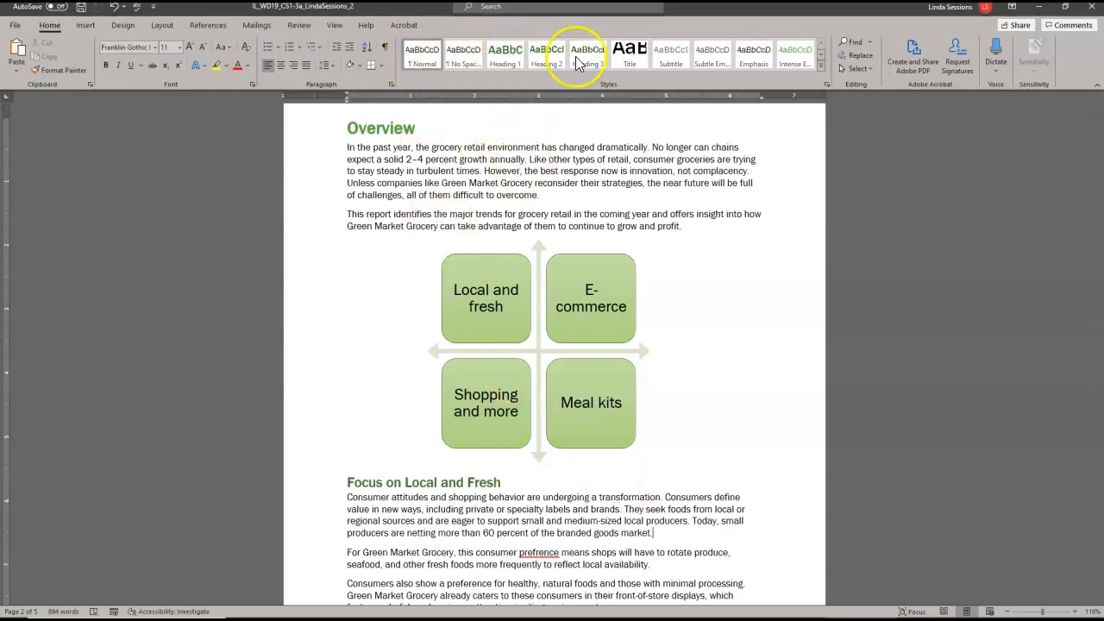
pyautogui.click(222, 25)
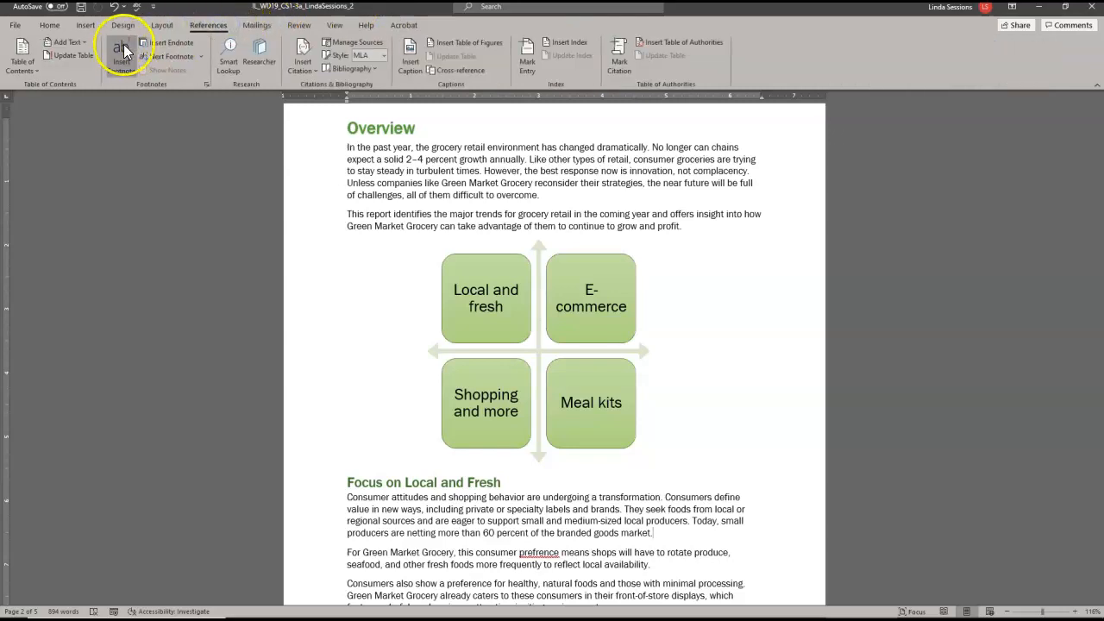
pyautogui.click(119, 48)
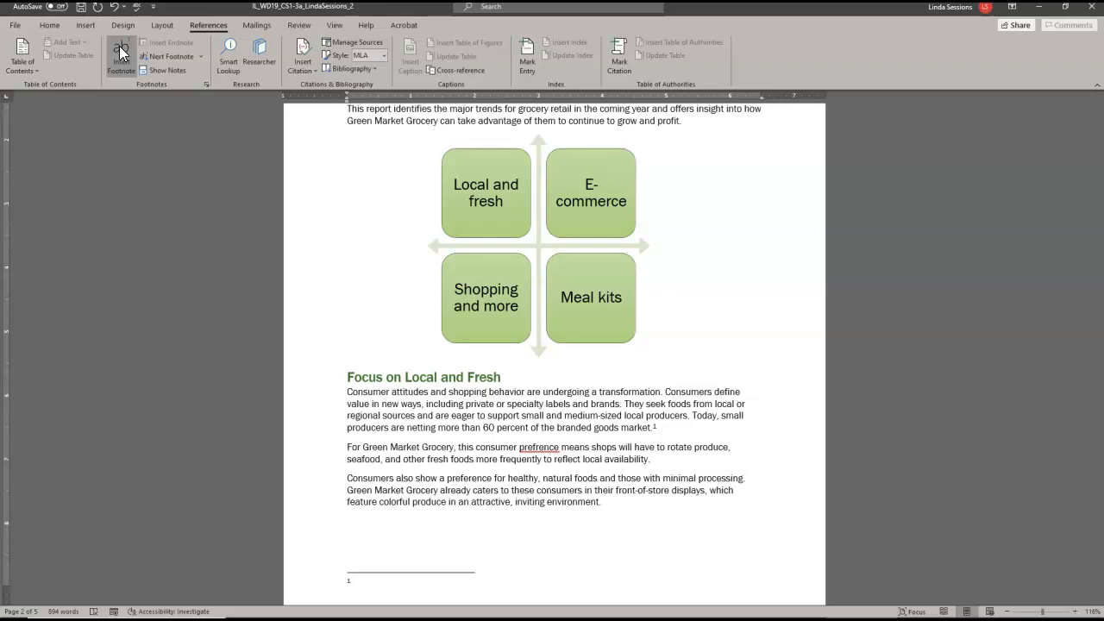
pyautogui.write('Small producers are those ranked')
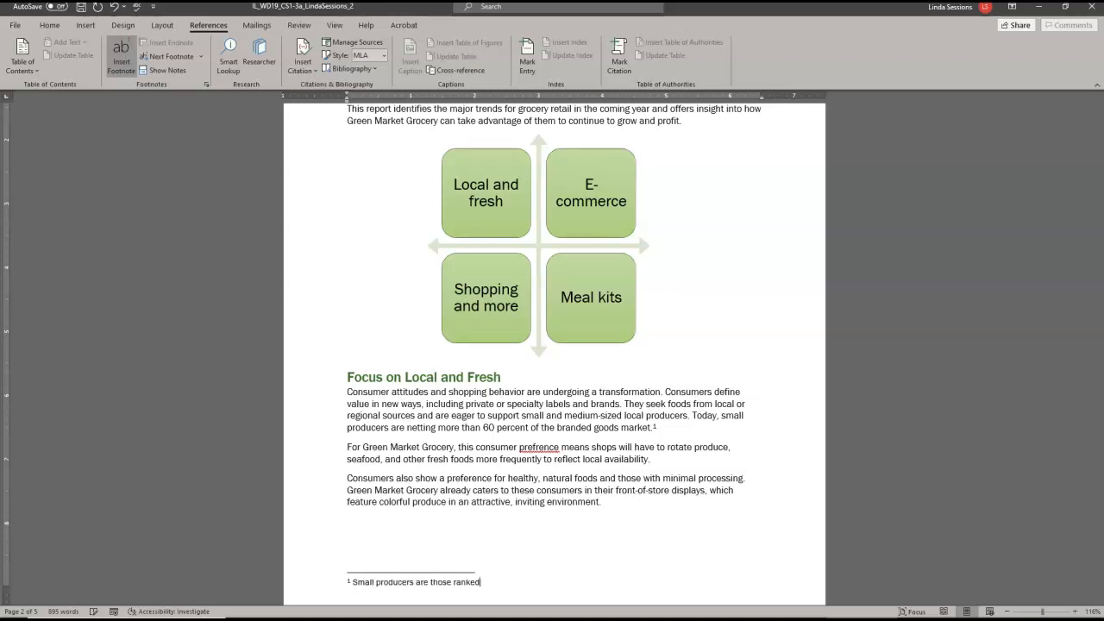
pyautogui.write(' below the top 1')
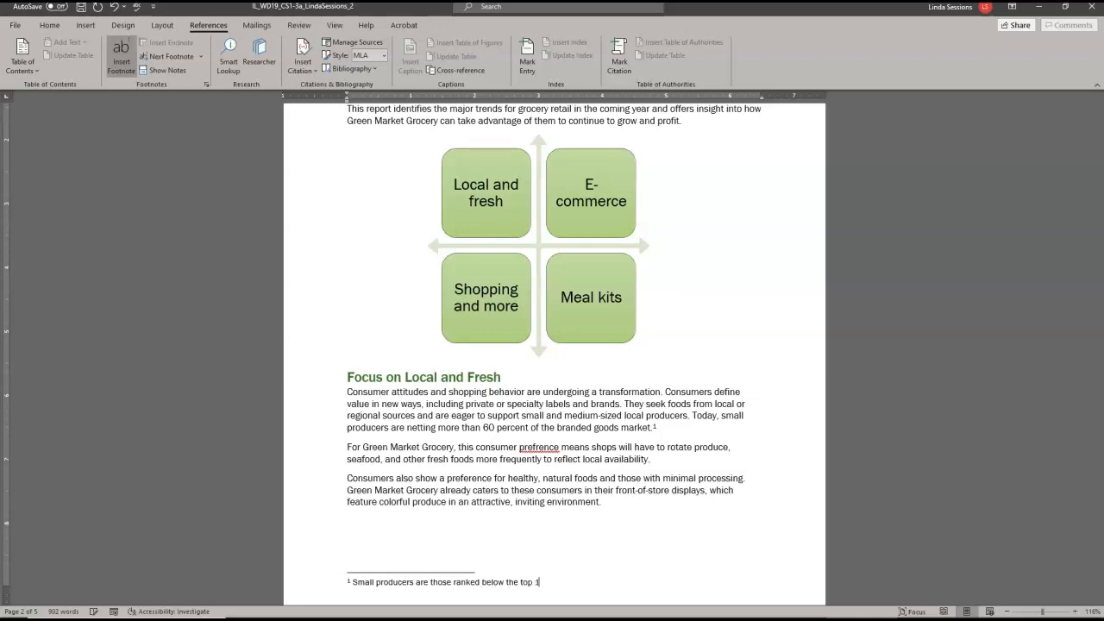
pyautogui.write('00 producers.')
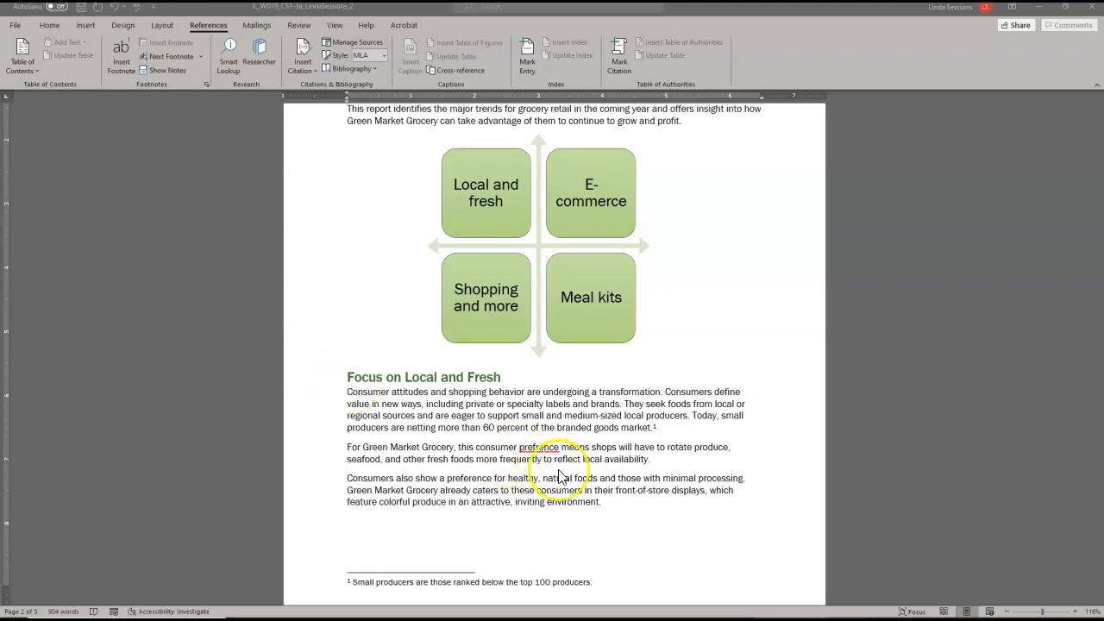
pyautogui.click(594, 492)
pyautogui.click(621, 507)
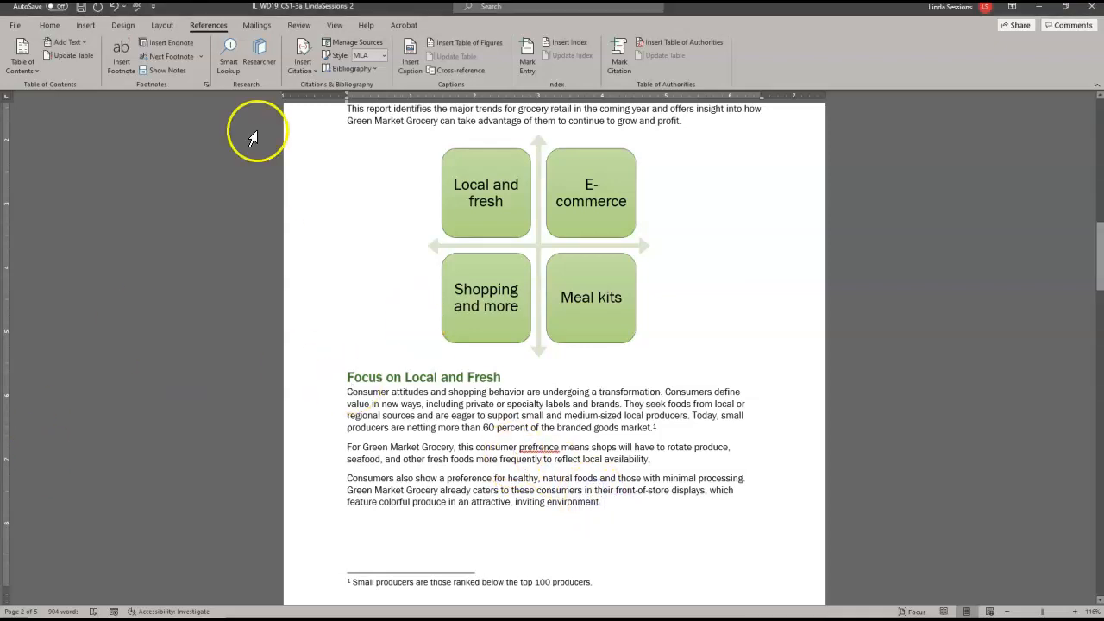
# - Draw a text box about 0.79" high and 1.08" wide beside the last paragraph and position it in the page's bottom-right corner with text wrapping
pyautogui.click(87, 26)
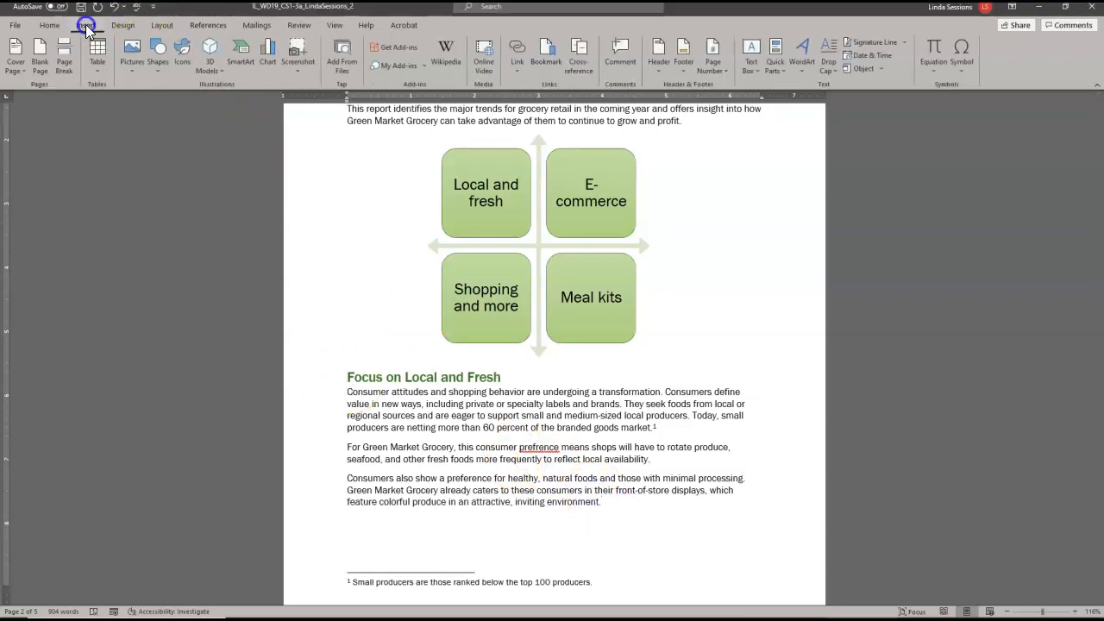
pyautogui.click(753, 70)
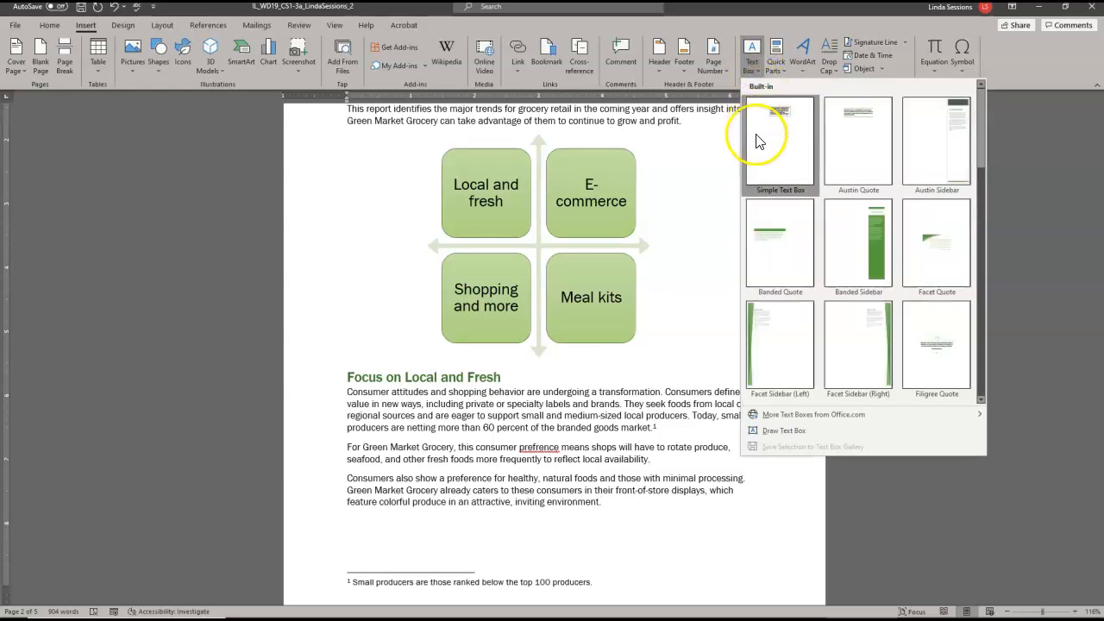
pyautogui.click(781, 431)
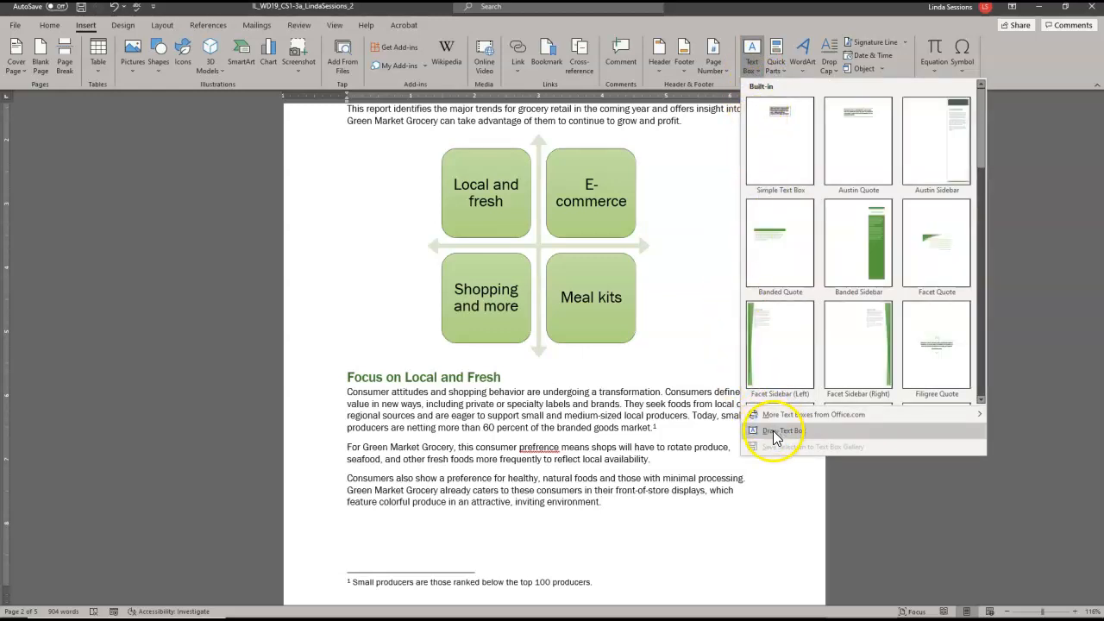
pyautogui.moveTo(740, 470); pyautogui.dragTo(809, 519)
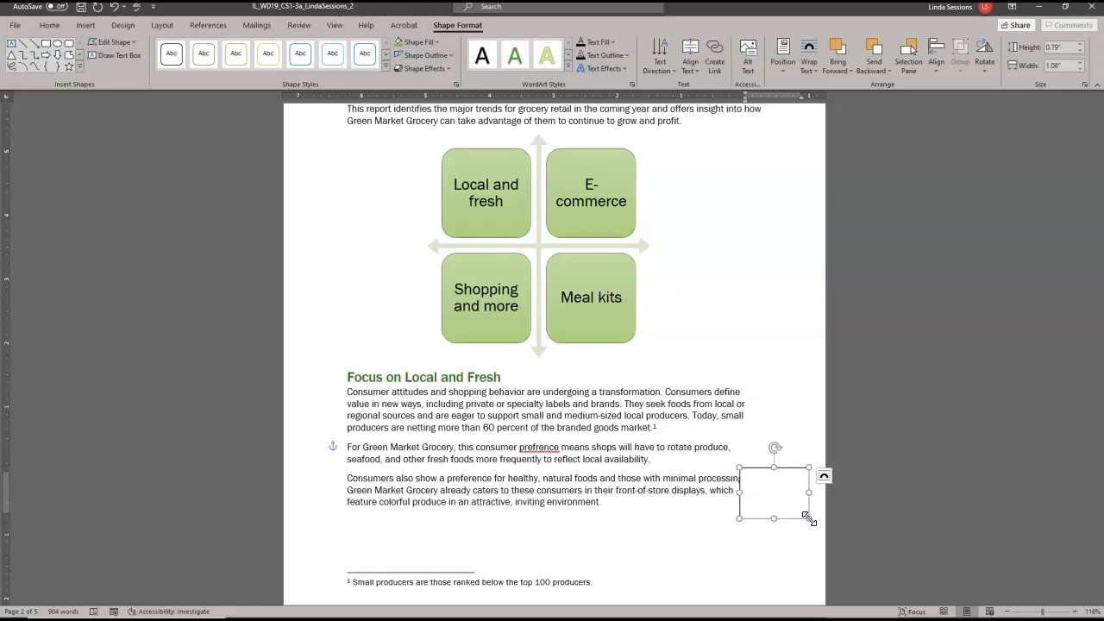
pyautogui.click(781, 60)
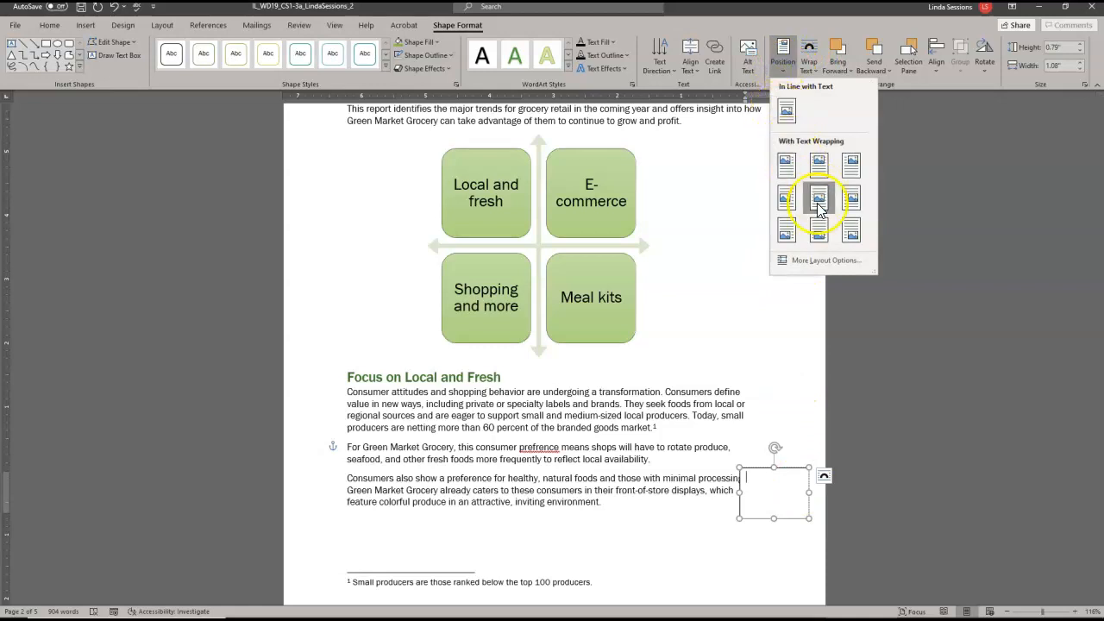
pyautogui.click(849, 231)
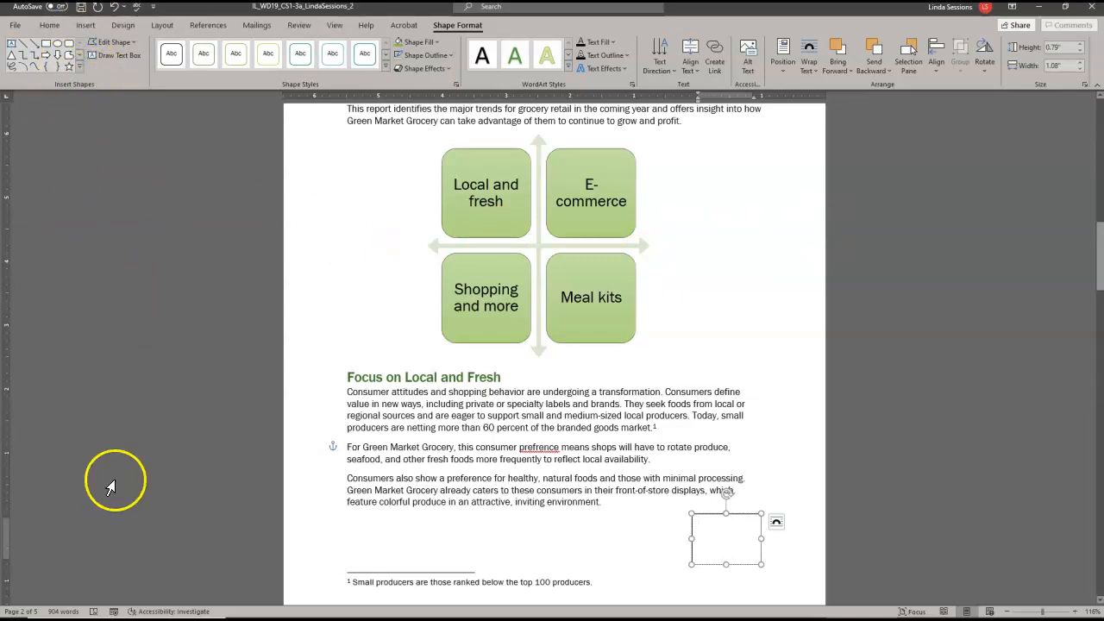
# - Open Support_WD19_CS1-3a_Quotation (1), copy the whole Grocery Today quotation and paste it into the report's text box
pyautogui.click(14, 28)
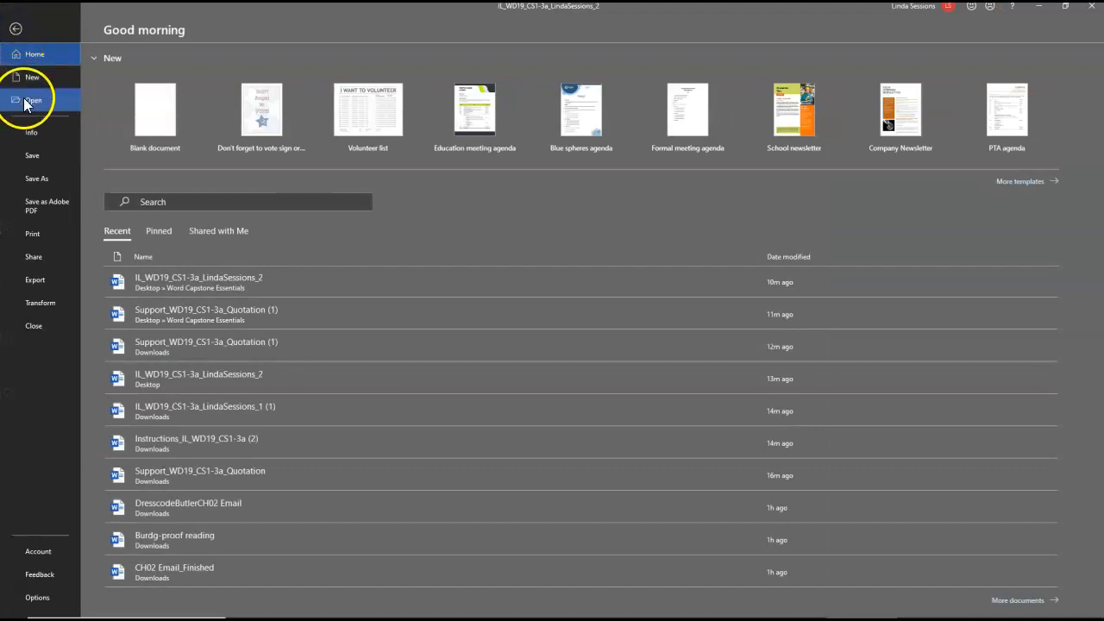
pyautogui.click(20, 100)
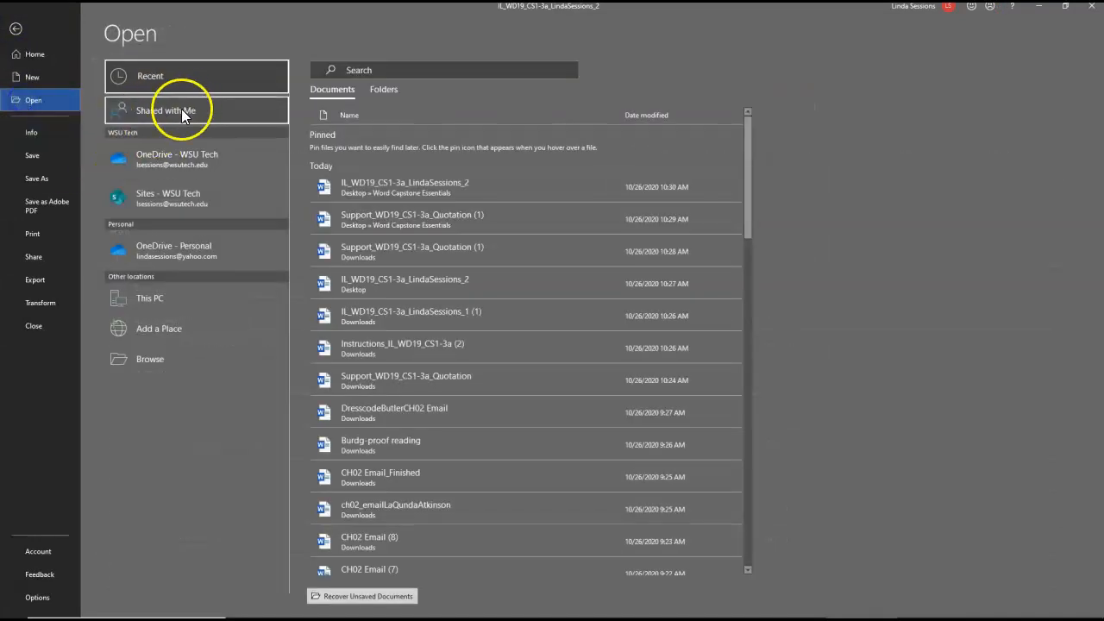
pyautogui.click(382, 221)
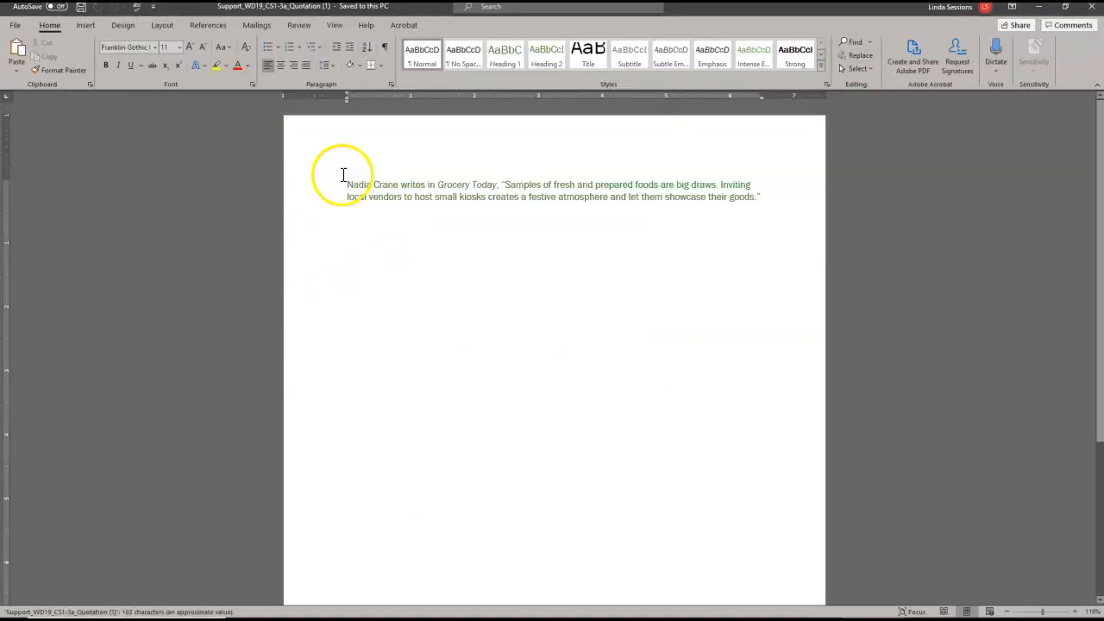
pyautogui.moveTo(347, 185); pyautogui.dragTo(761, 196)
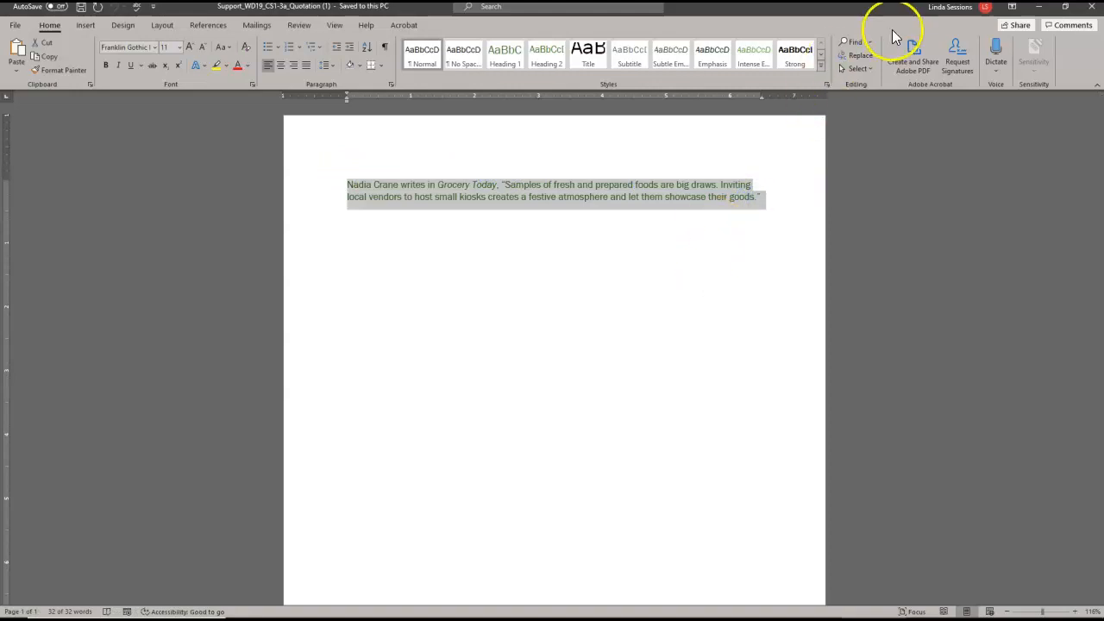
pyautogui.click(1040, 6)
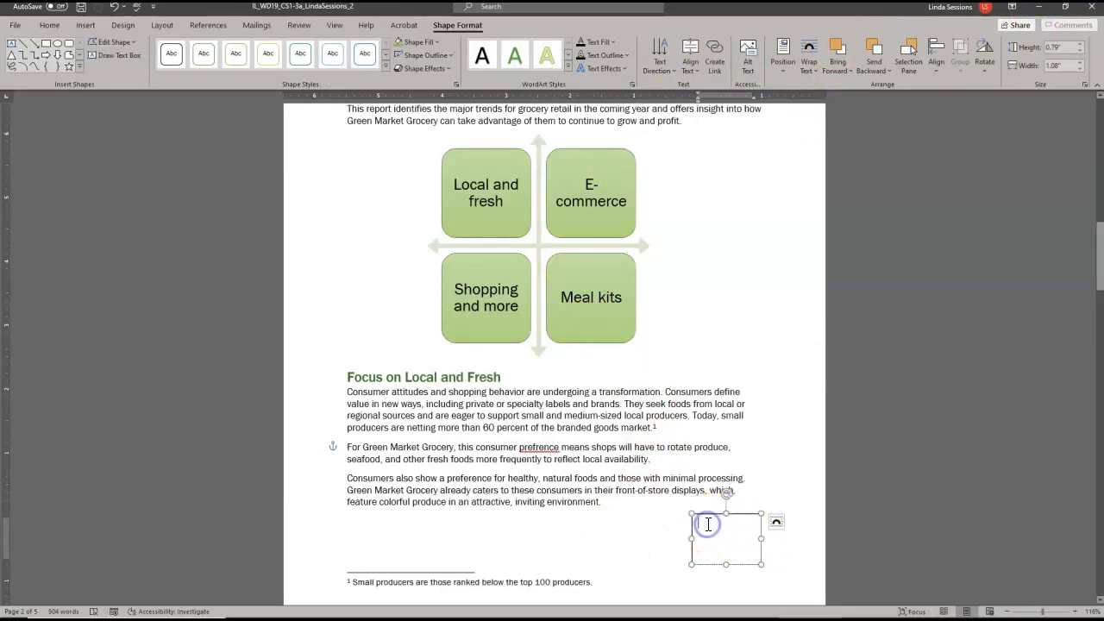
pyautogui.write('Nadia Crane writes in Grocery Today')
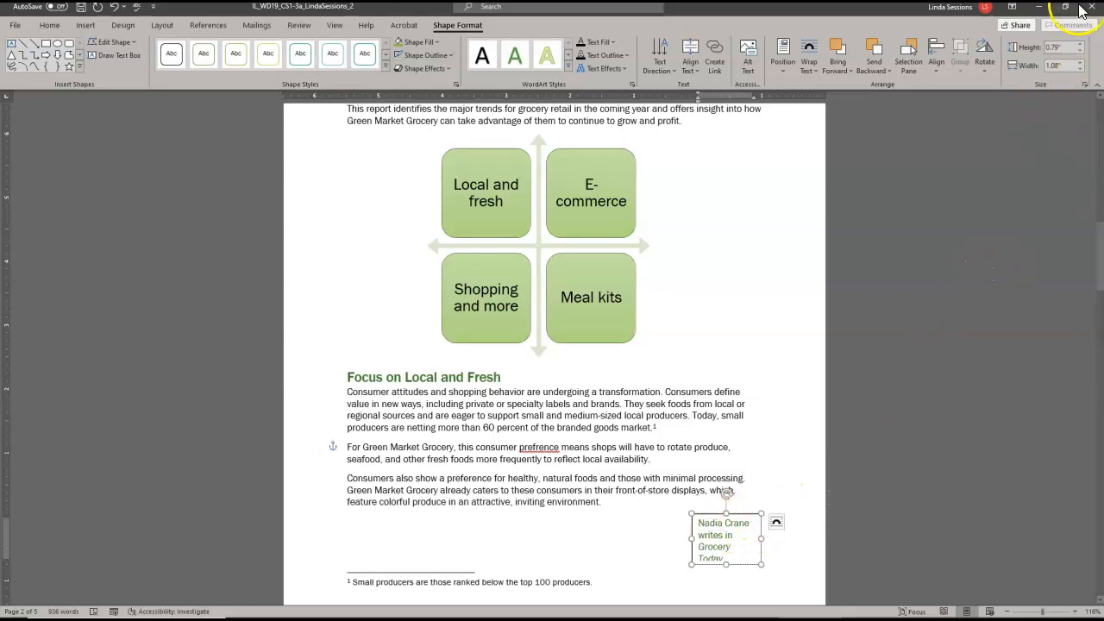
# - Set the quotation text box's height to 1.5" and its width to 2.3"
pyautogui.click(1067, 47)
pyautogui.write('1.5')
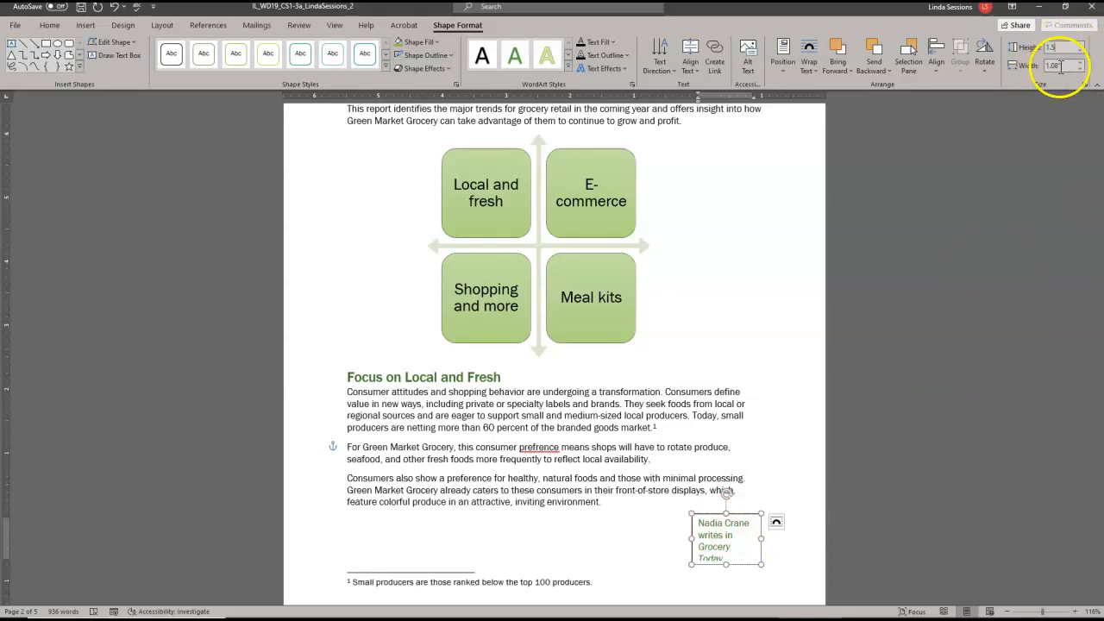
pyautogui.click(1066, 66)
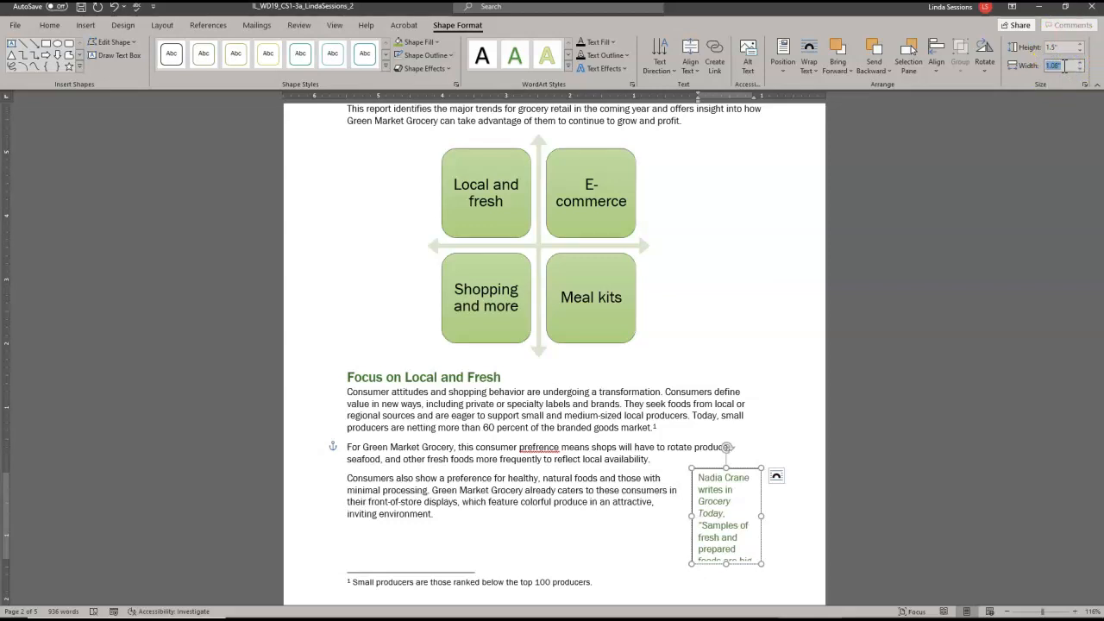
pyautogui.write('2.3')
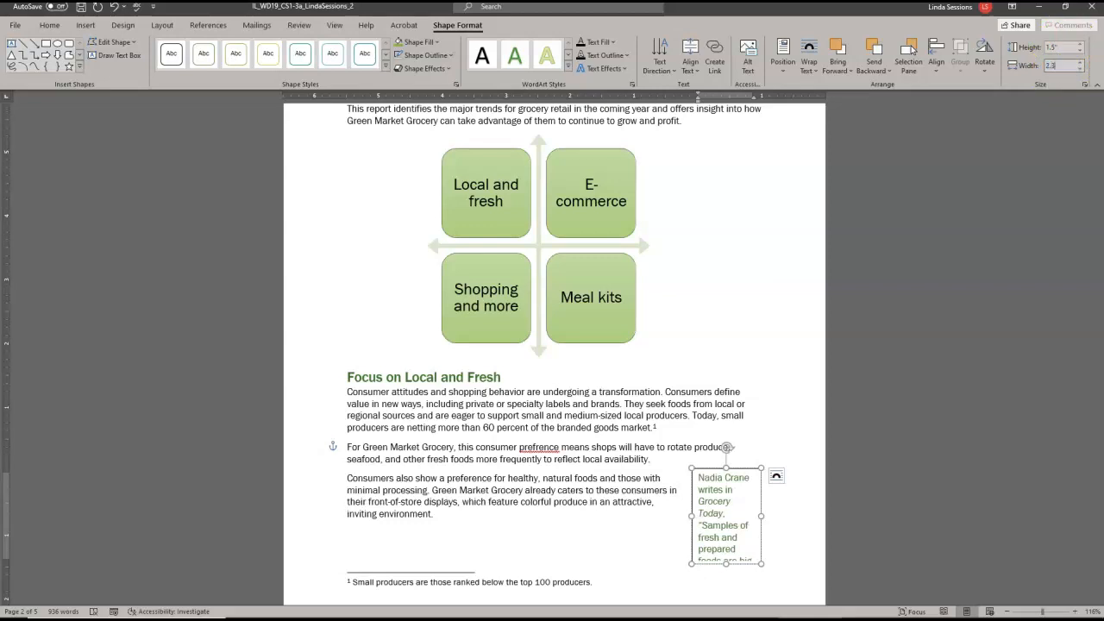
pyautogui.press('Return')
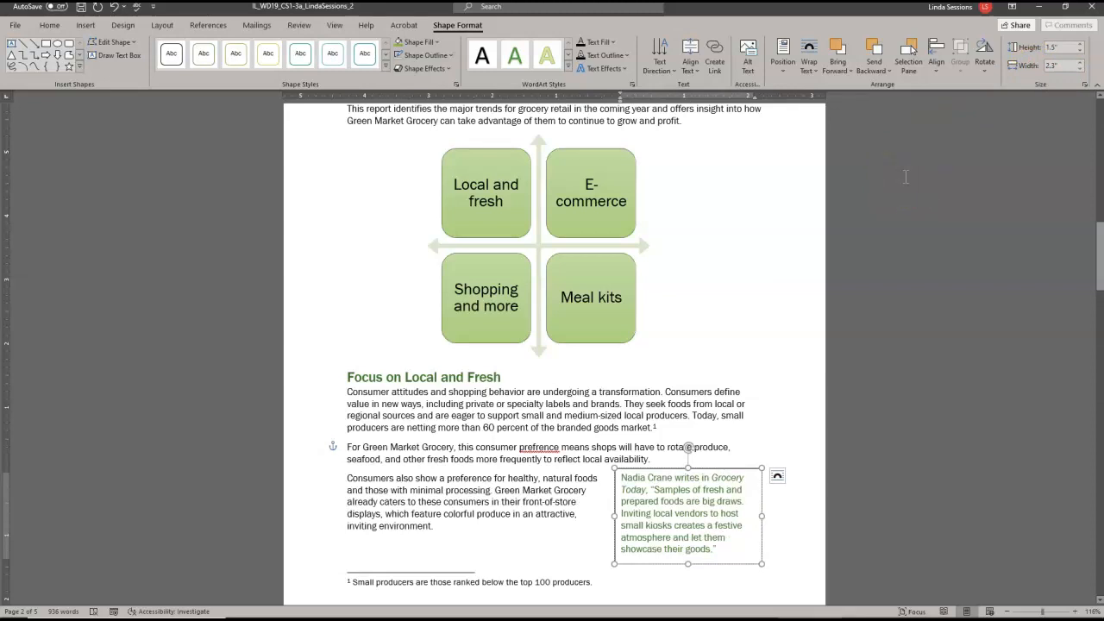
# - Apply the theme shape style with a green Accent 1 outline and no colored fill to the quotation text box
pyautogui.click(454, 55)
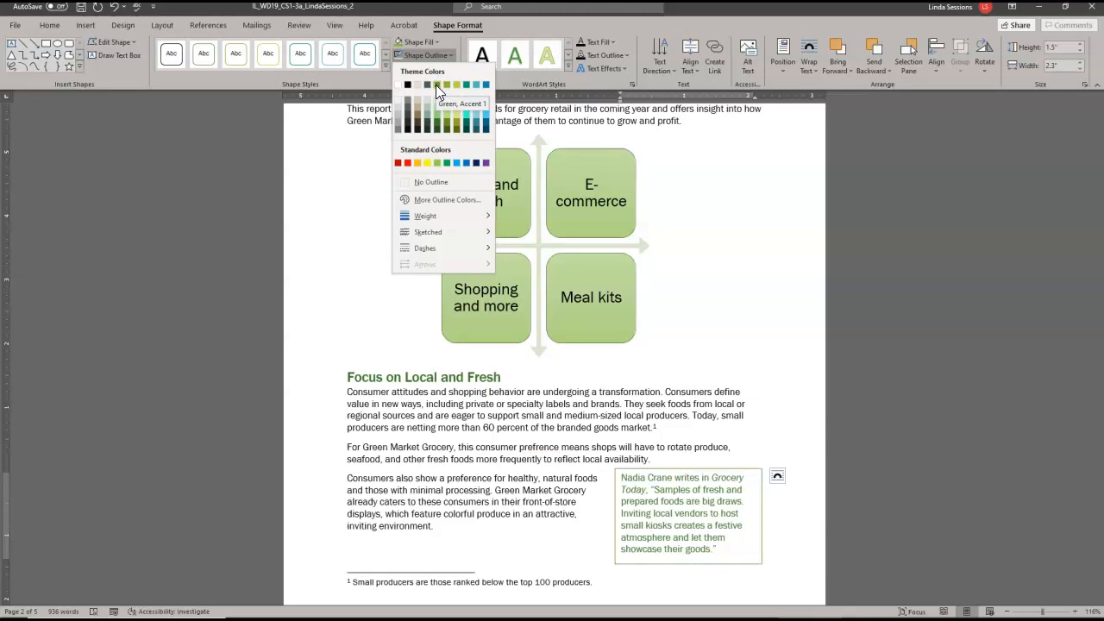
pyautogui.click(325, 181)
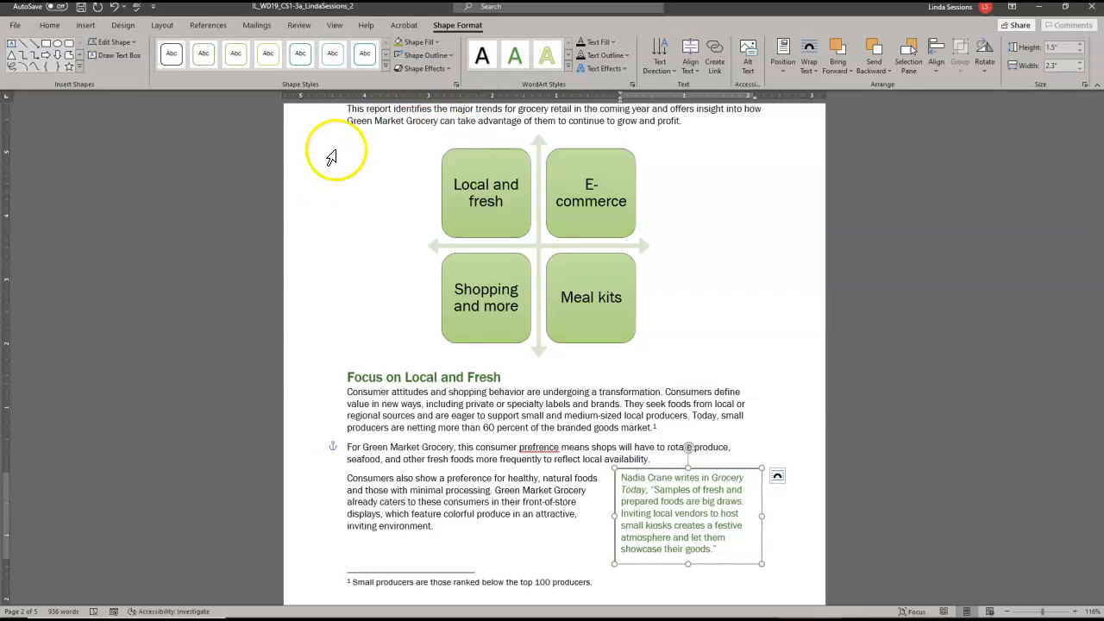
pyautogui.click(385, 65)
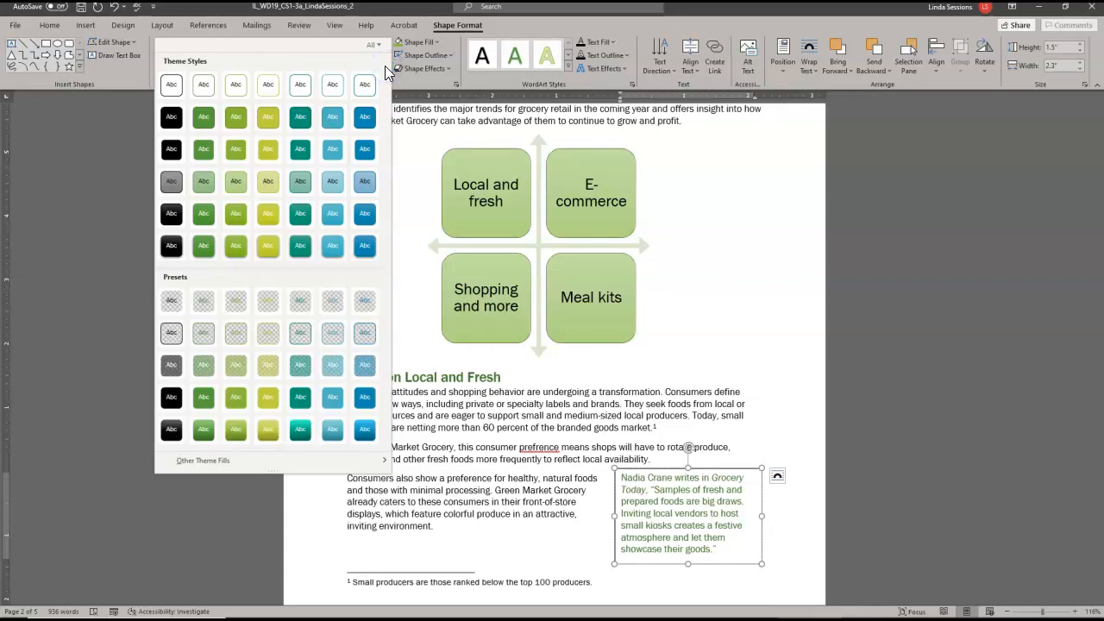
pyautogui.click(207, 89)
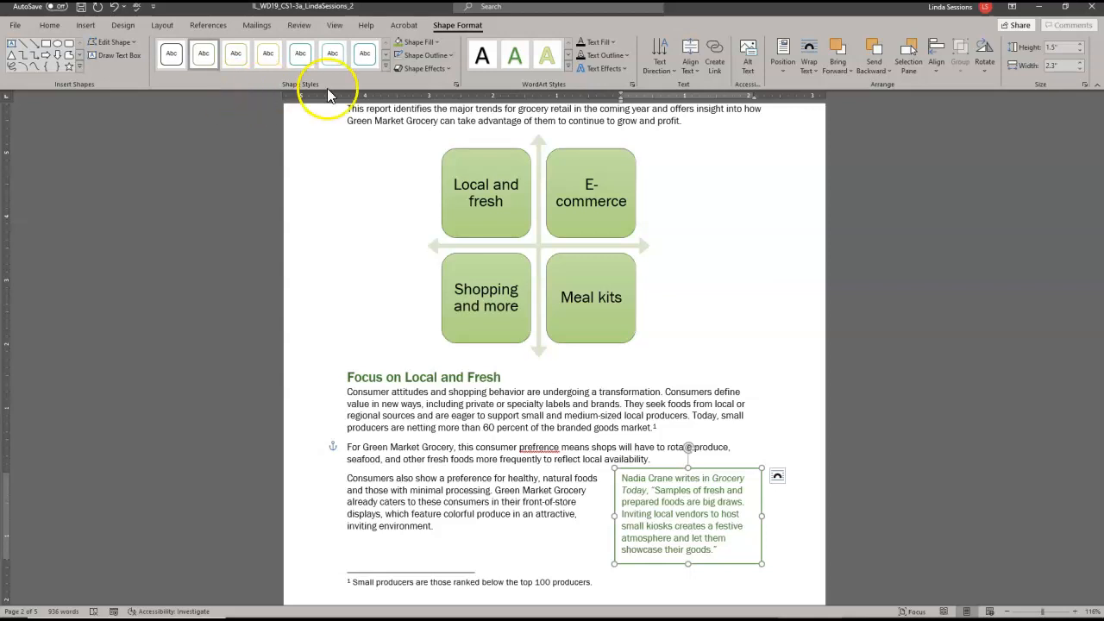
# - Add the outer "Offset: Center" shadow effect to the quotation text box
pyautogui.click(450, 67)
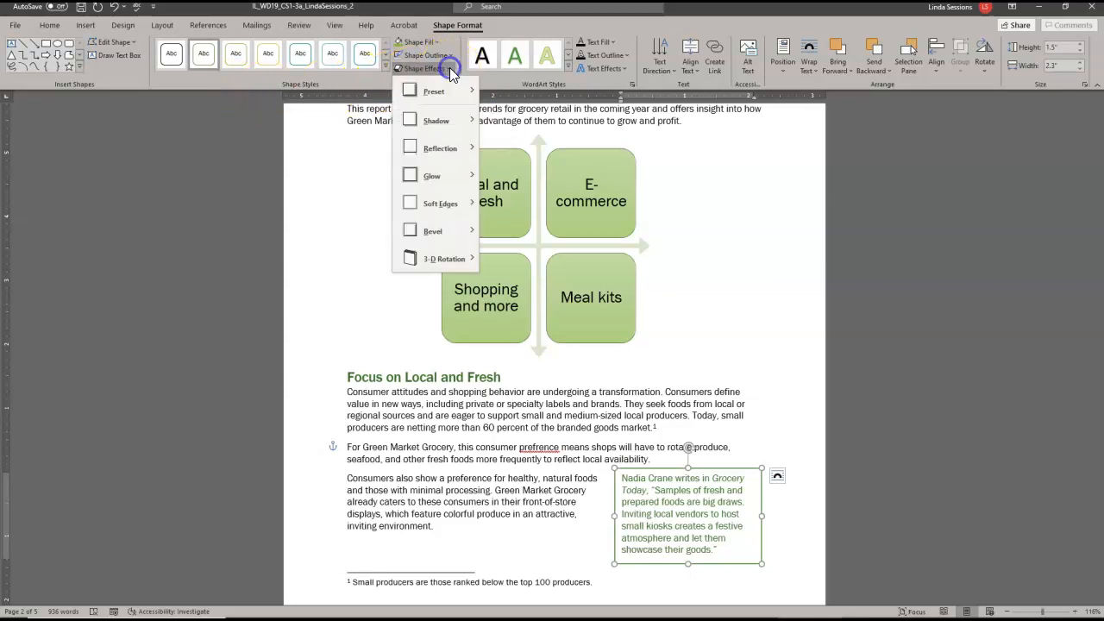
pyautogui.moveTo(426, 131)
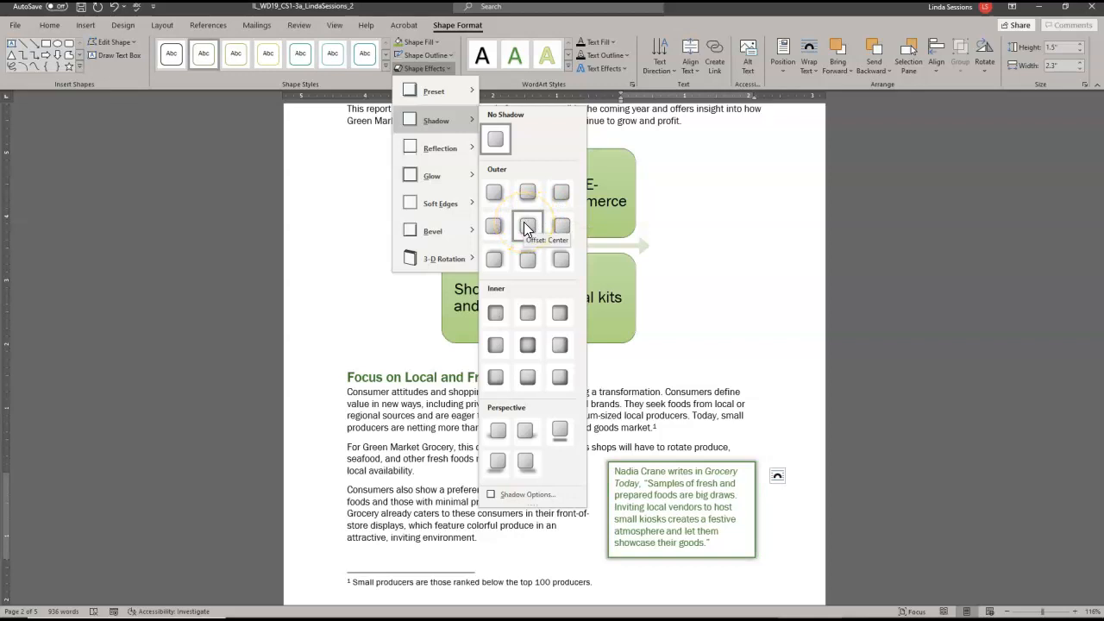
pyautogui.click(526, 227)
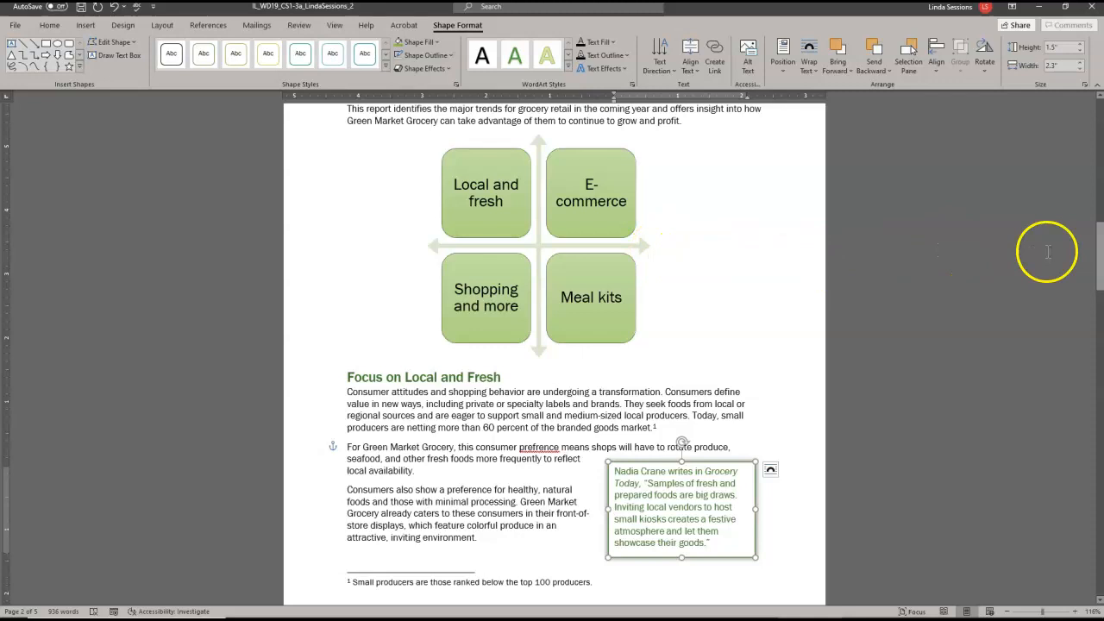
# - Flip the upside-down produce market picture above the Online Grocery Shopping section vertically
pyautogui.moveTo(1099, 229); pyautogui.dragTo(1099, 326)
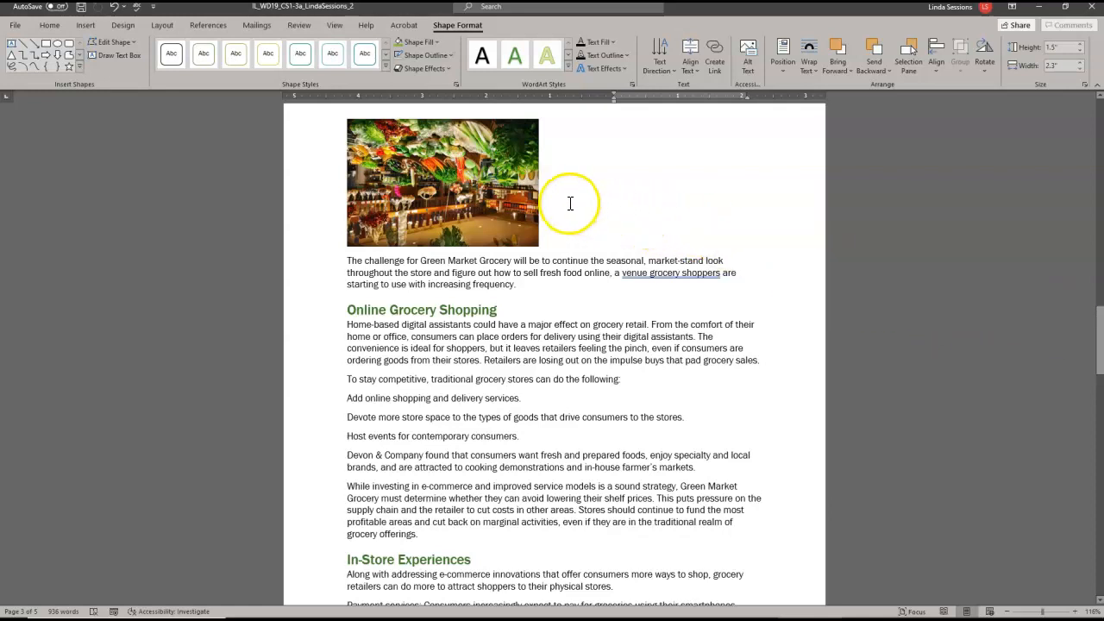
pyautogui.click(440, 182)
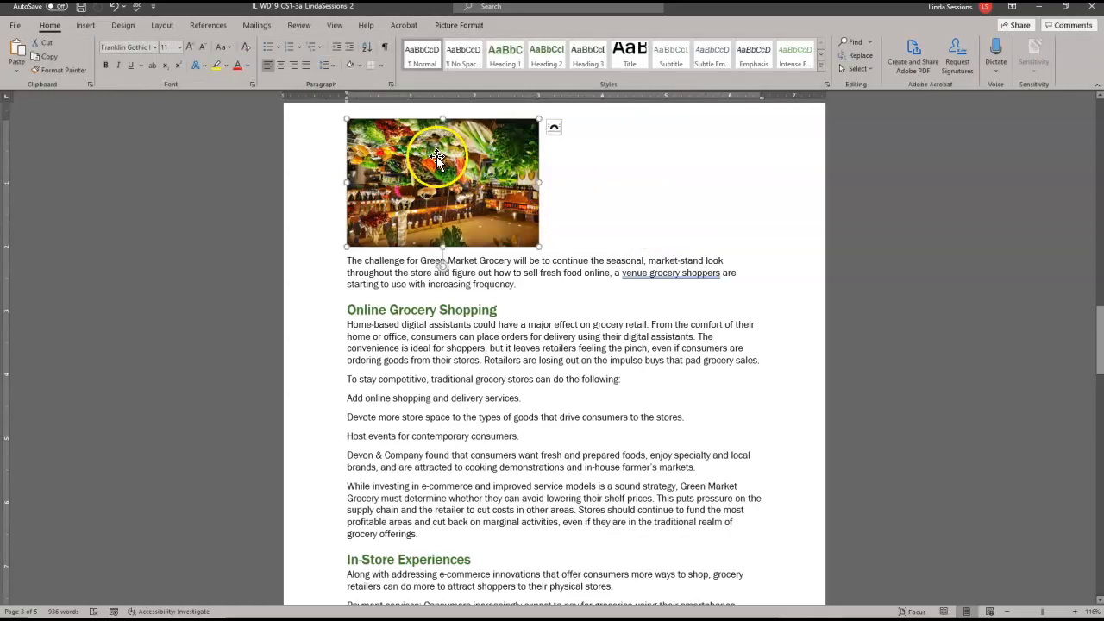
pyautogui.click(460, 26)
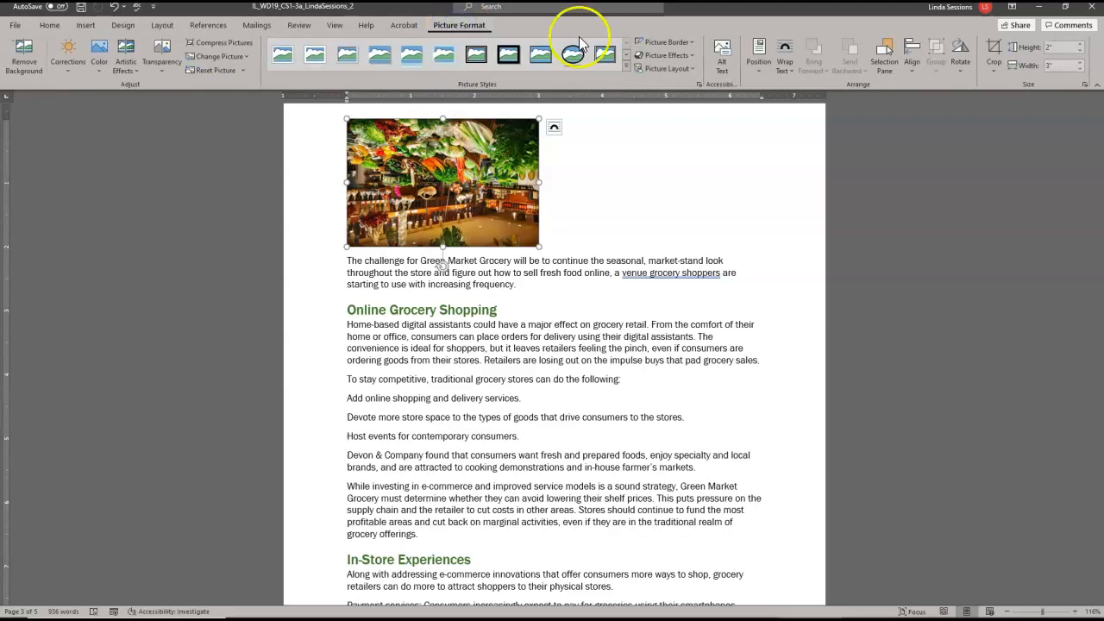
pyautogui.click(957, 67)
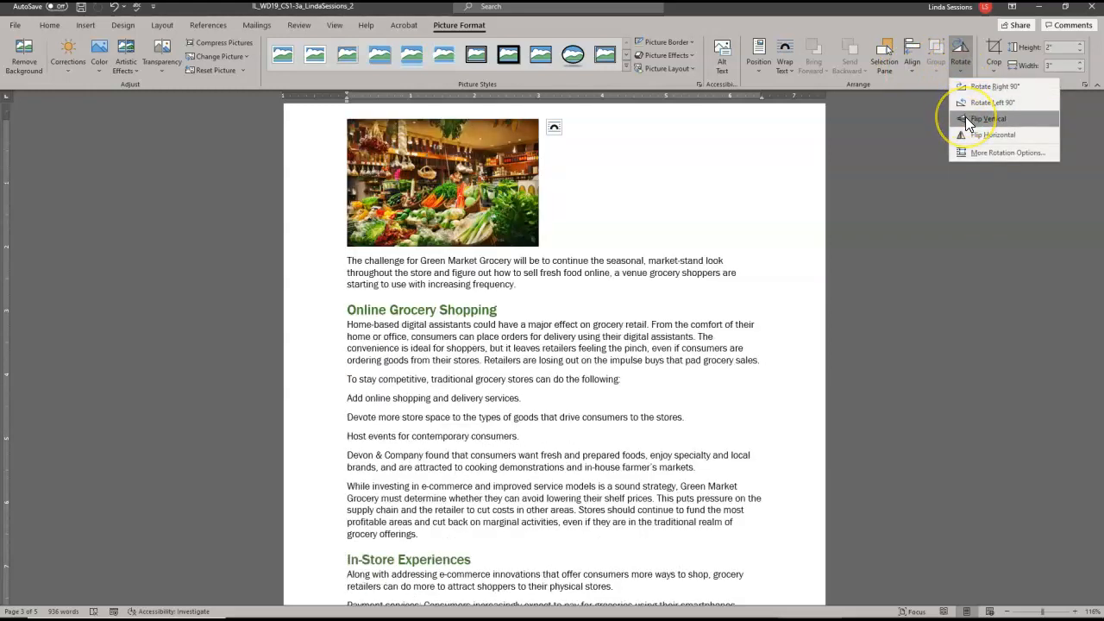
pyautogui.click(965, 118)
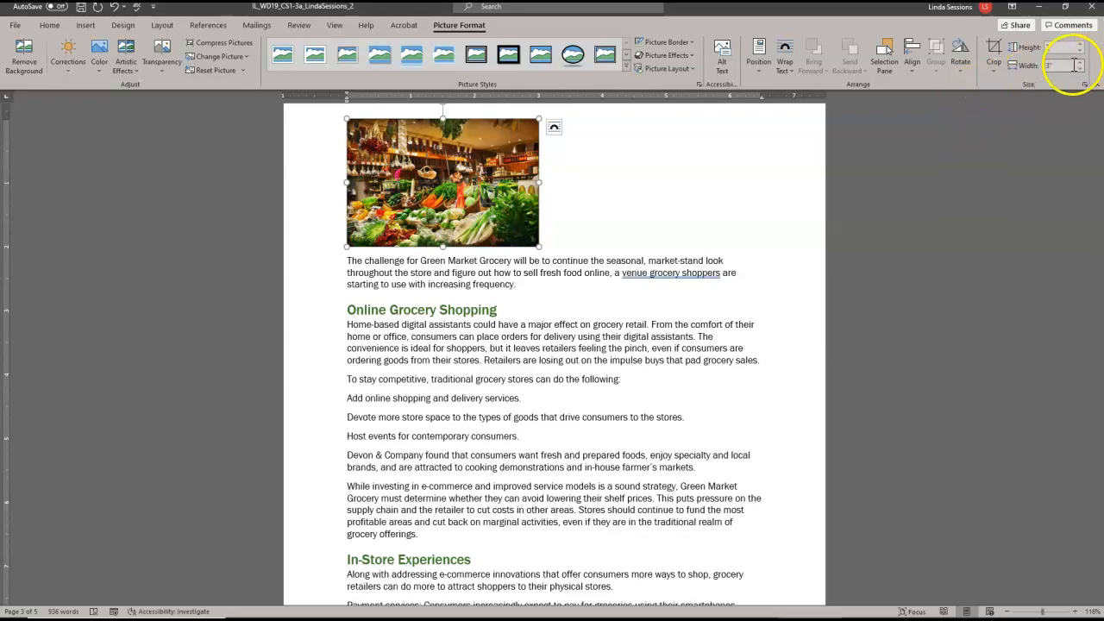
# - Set the produce market picture's width to 6" and apply the simple white frame picture style
pyautogui.write('6')
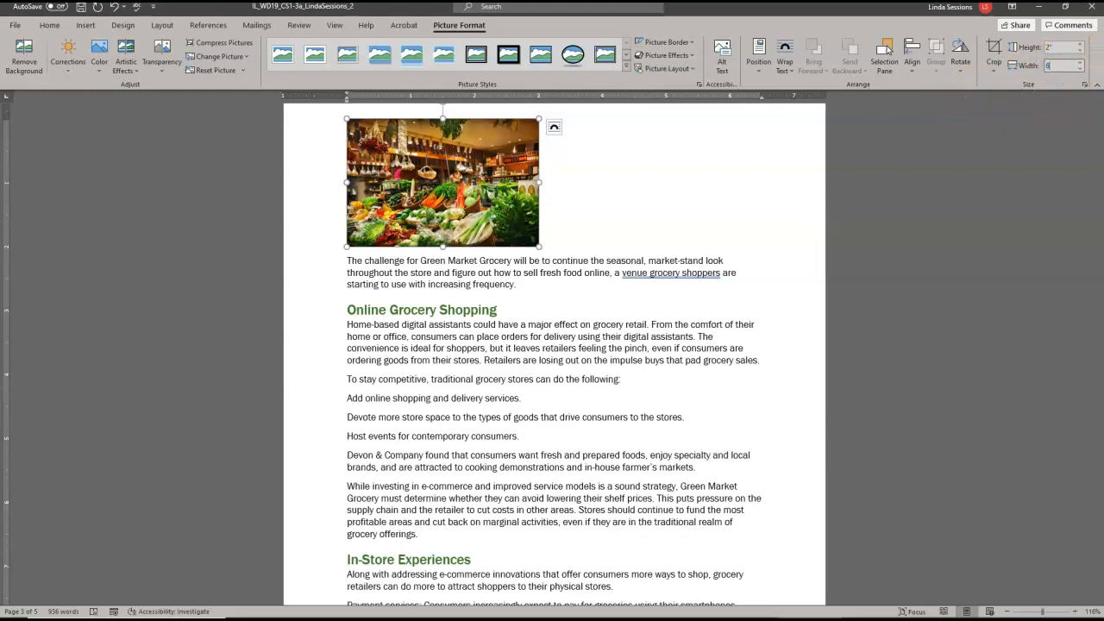
pyautogui.press('Return')
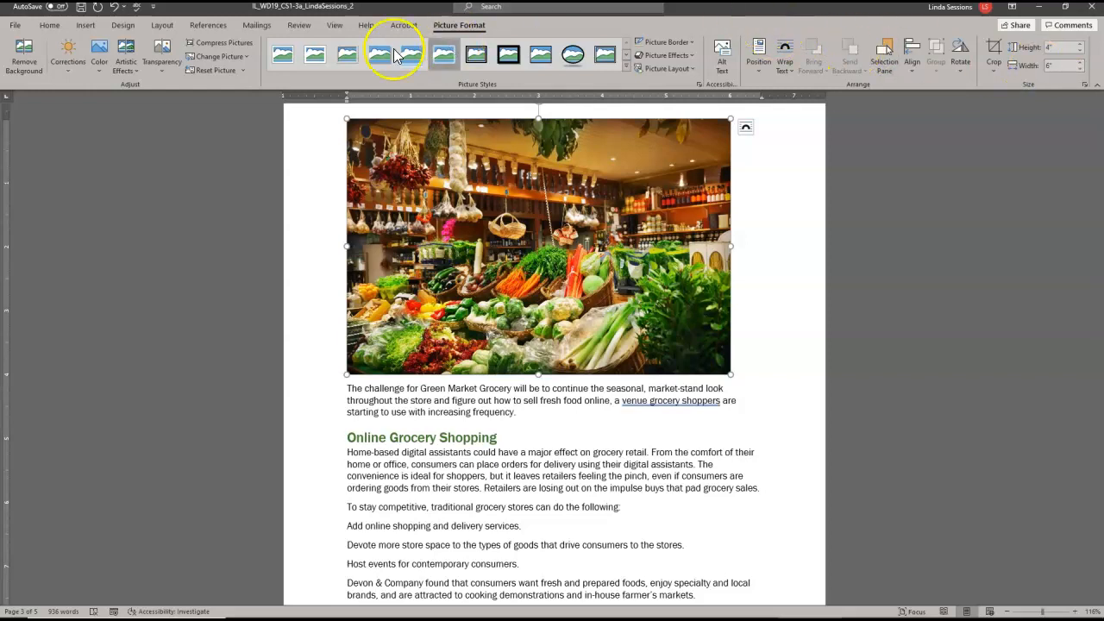
pyautogui.click(280, 57)
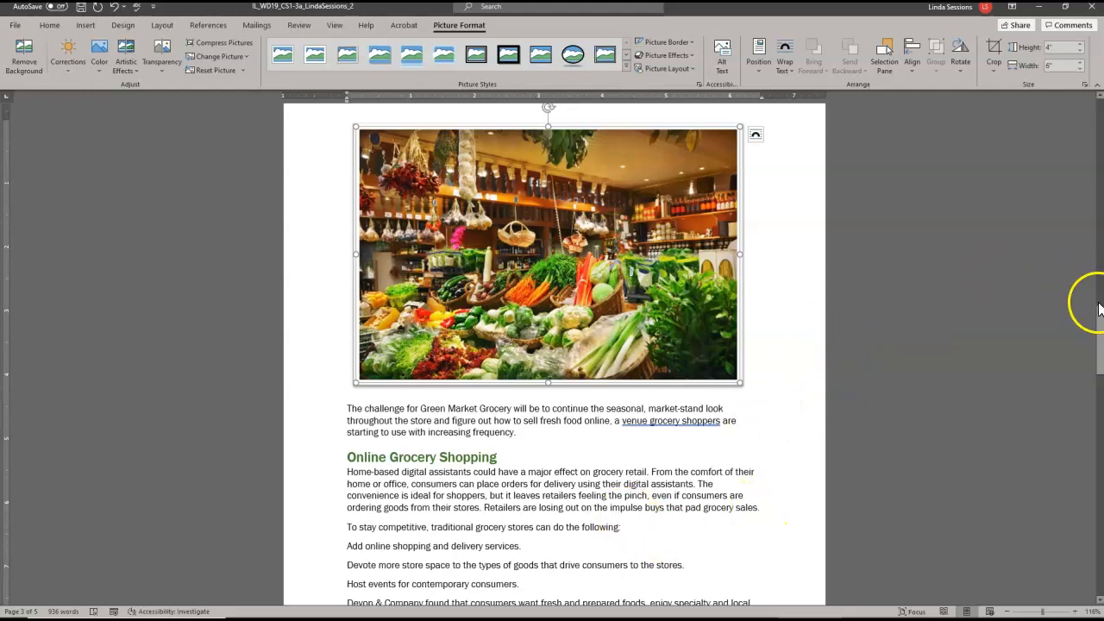
# - Format the three paragraphs from "Add online shopping" through "Host events for contemporary consumers" as a bulleted list
pyautogui.moveTo(1101, 319); pyautogui.dragTo(1099, 354)
pyautogui.click(347, 292)
pyautogui.moveTo(347, 293); pyautogui.dragTo(389, 296)
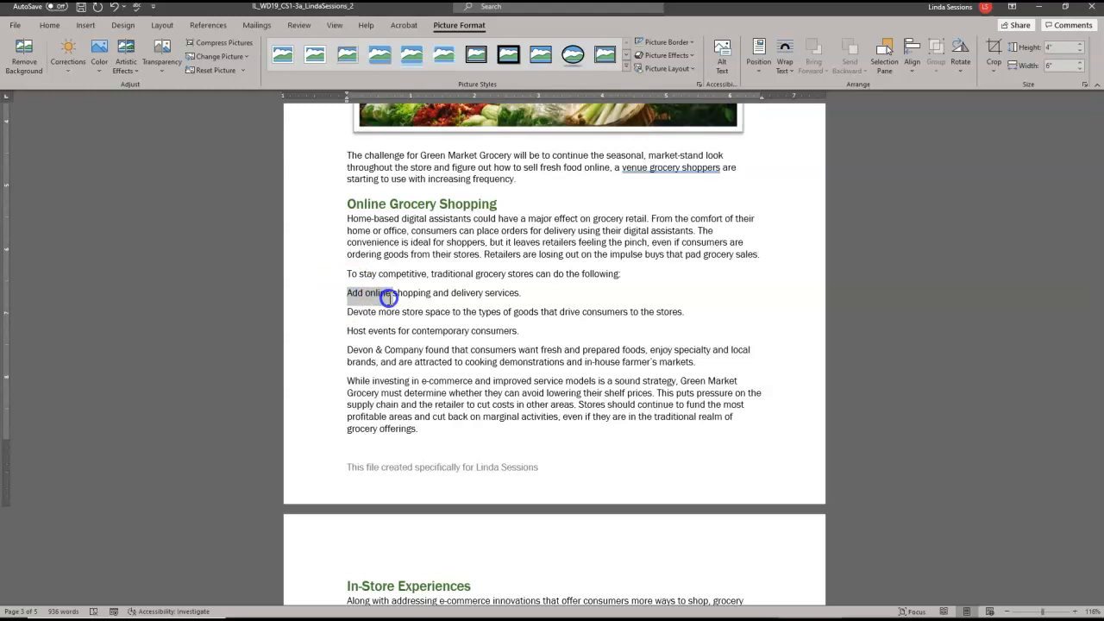
pyautogui.moveTo(389, 297); pyautogui.dragTo(520, 331)
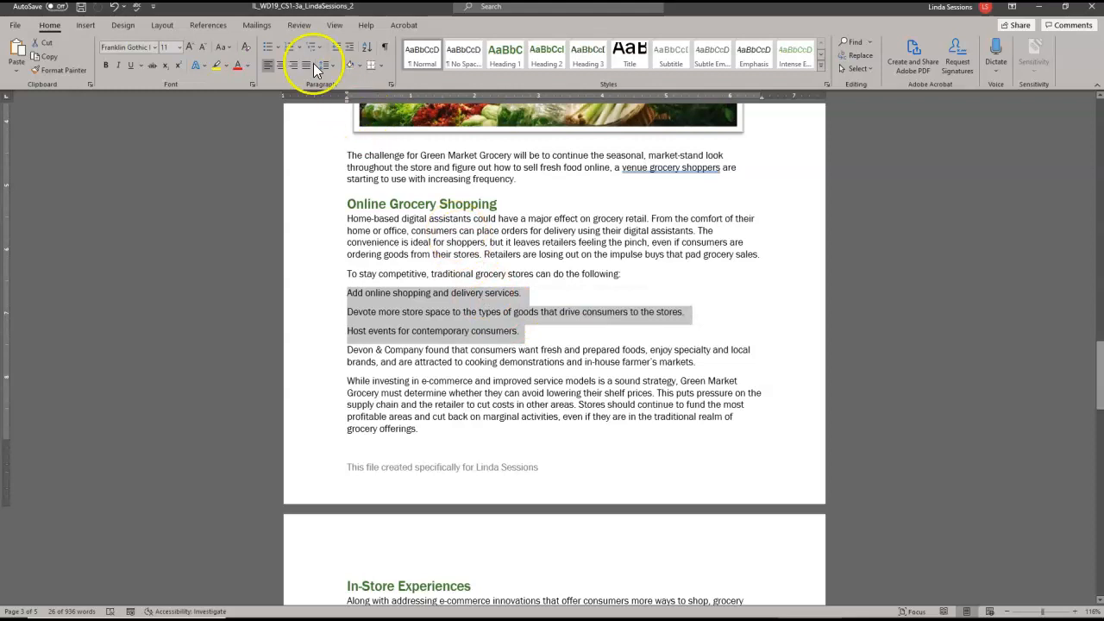
pyautogui.click(268, 51)
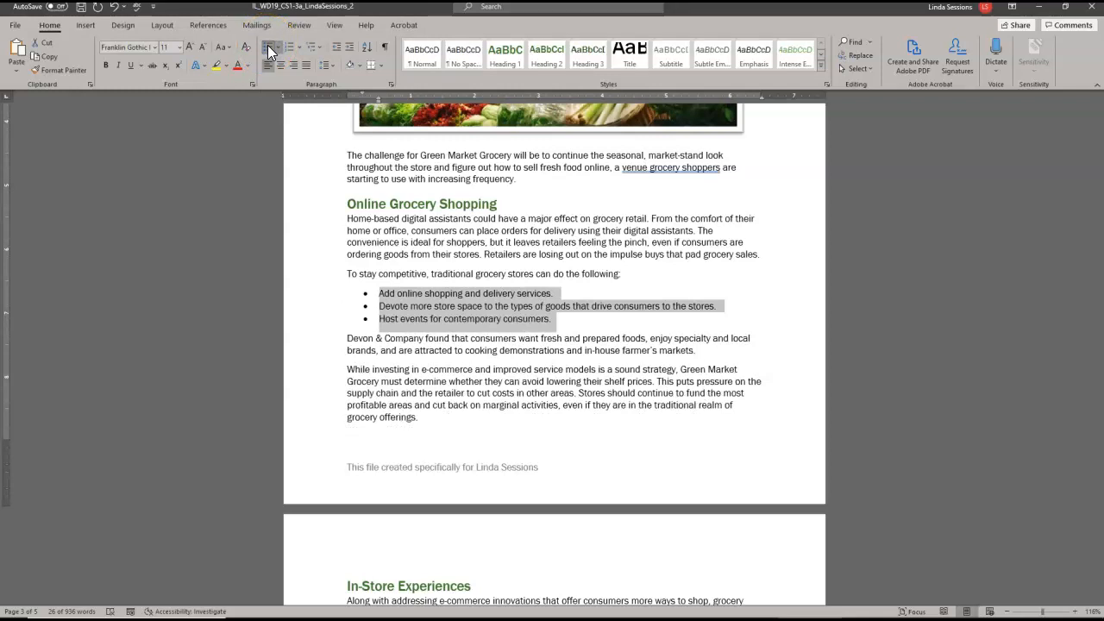
# - Shade the "Devon & Company found that consumers want fresh and prepared foods" paragraph with the theme color Green, Accent 1
pyautogui.click(377, 350)
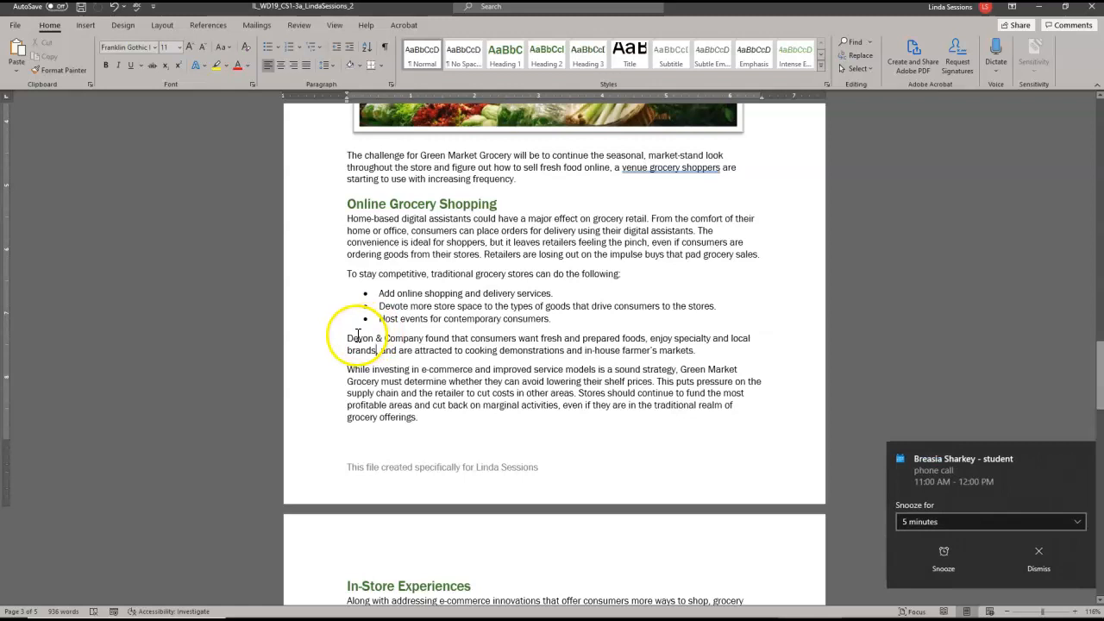
pyautogui.moveTo(346, 338); pyautogui.dragTo(704, 351)
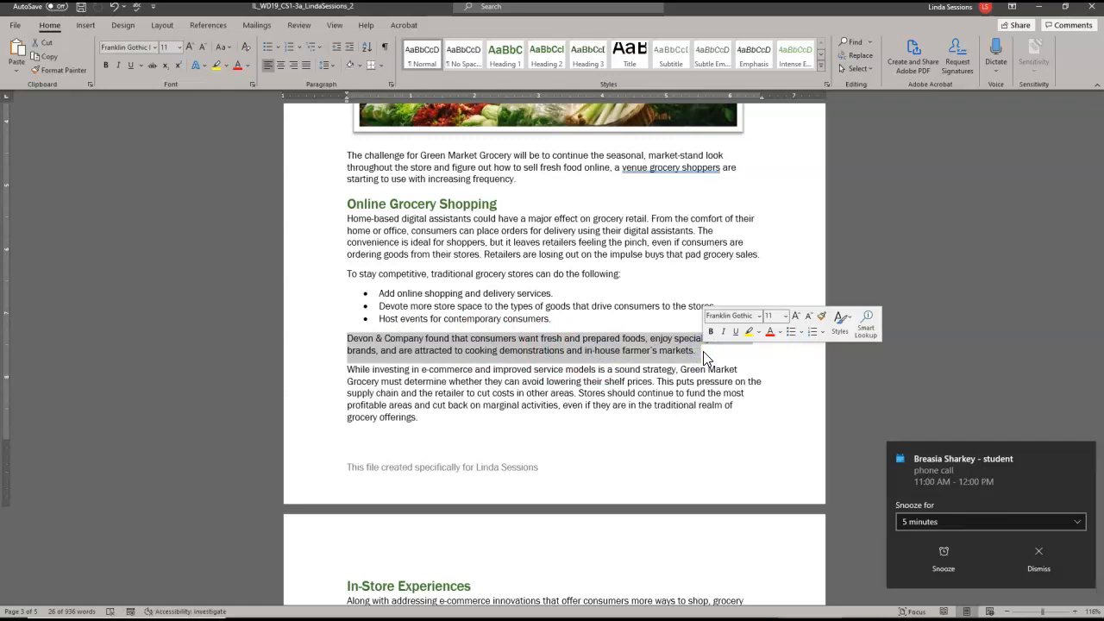
pyautogui.click(360, 66)
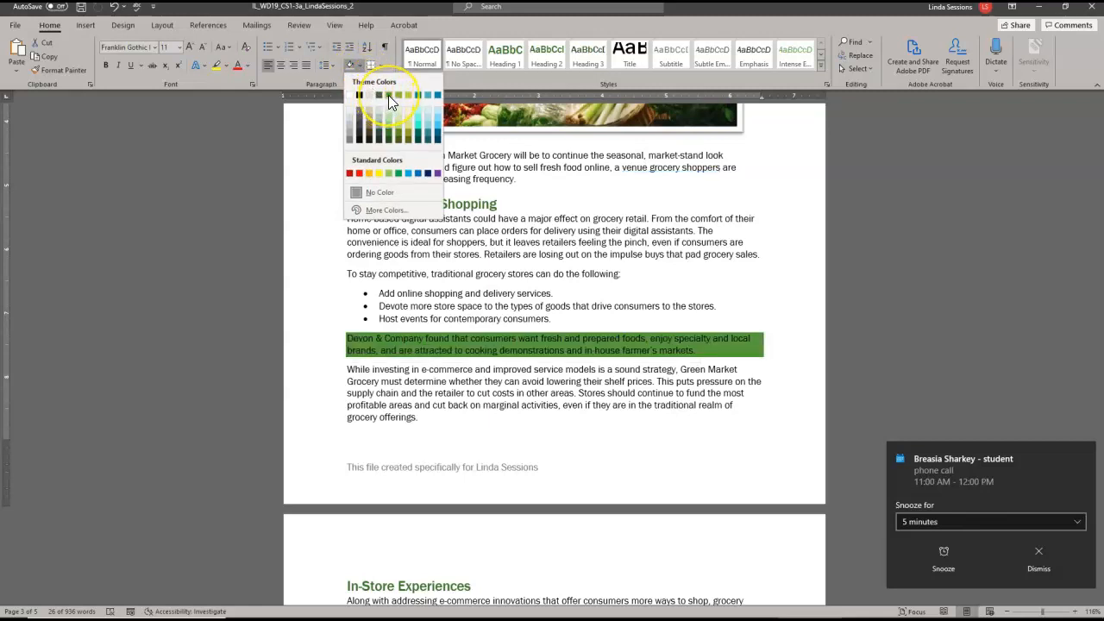
pyautogui.click(388, 95)
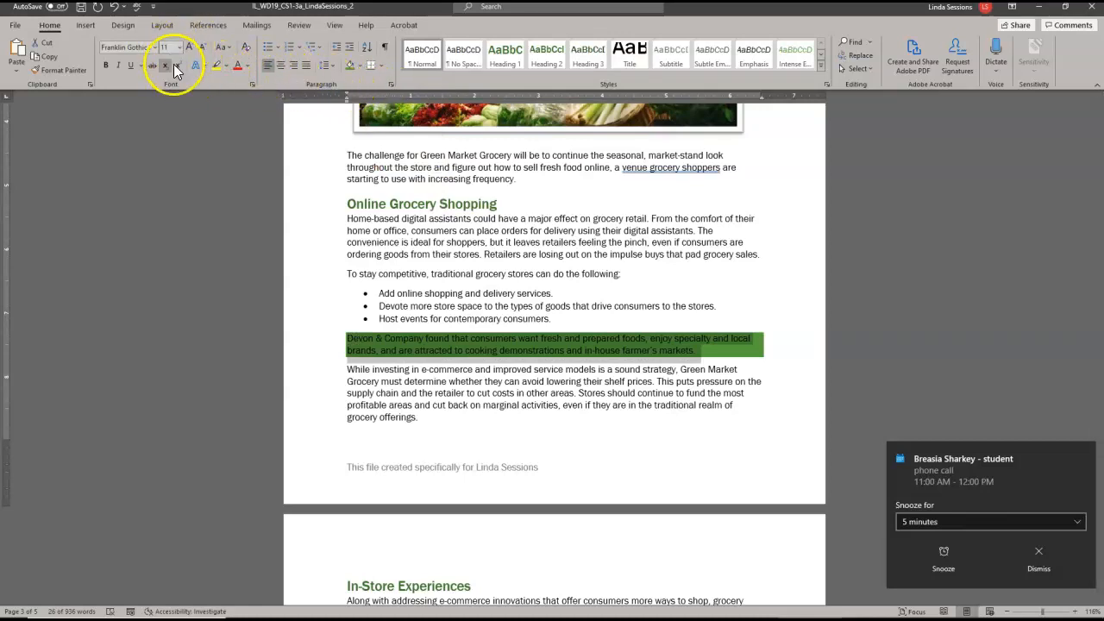
# - Change the shaded Devon & Company paragraph's font color to white and center it
pyautogui.click(246, 65)
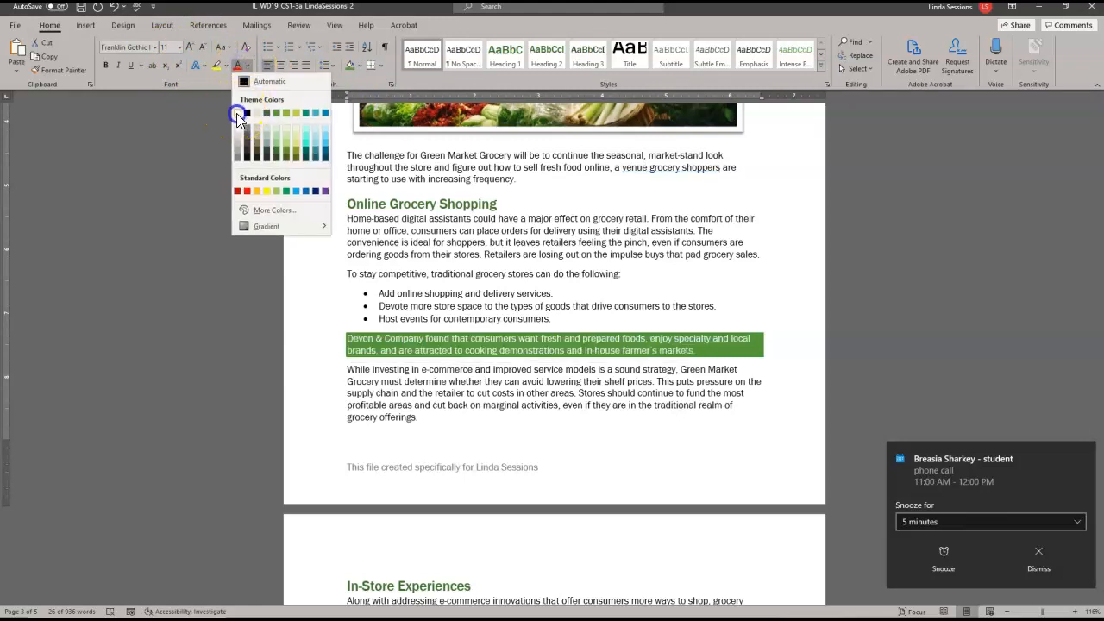
pyautogui.click(237, 113)
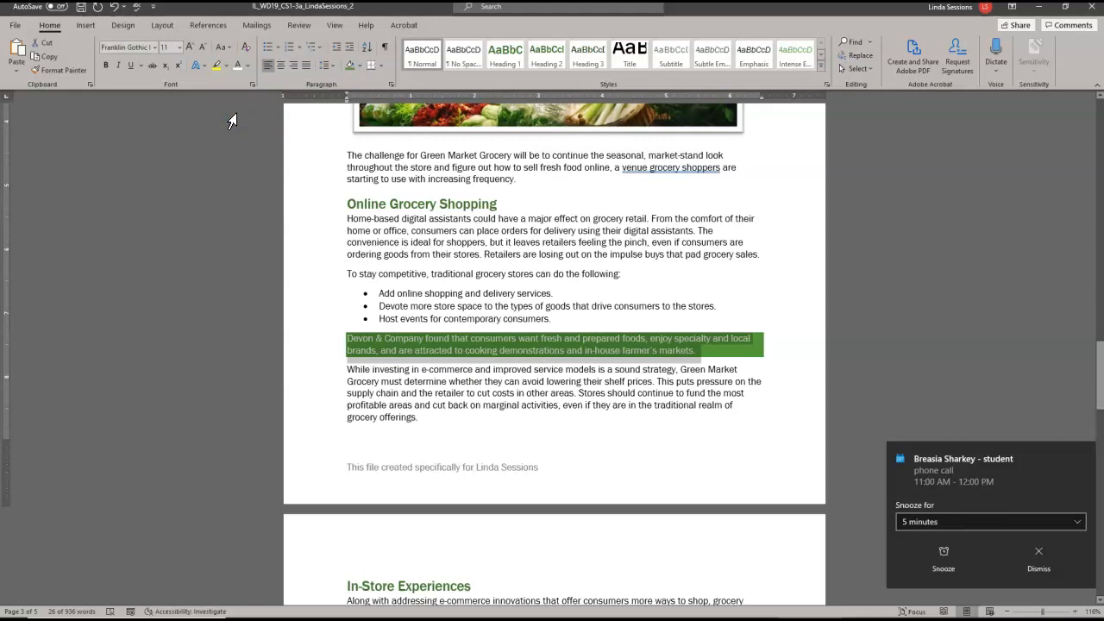
pyautogui.click(282, 65)
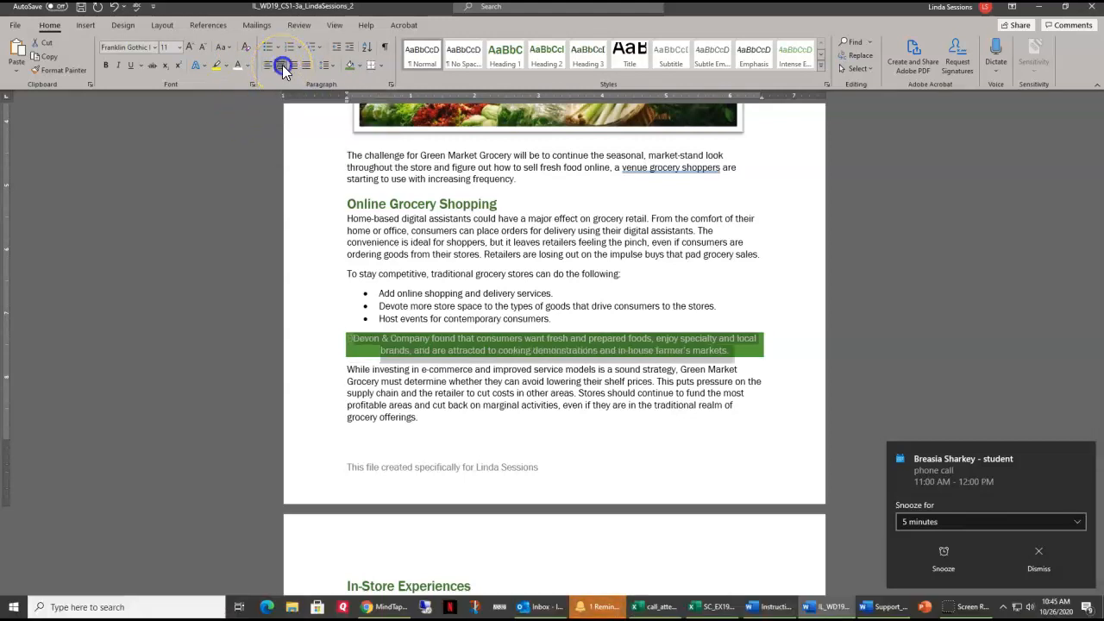
pyautogui.click(1039, 560)
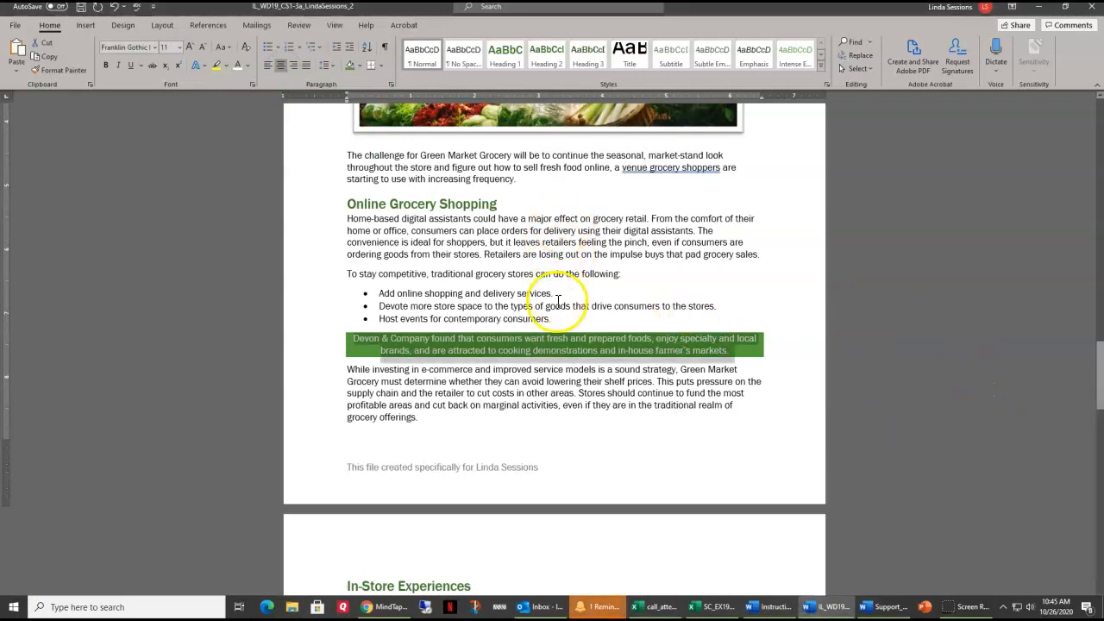
pyautogui.click(759, 314)
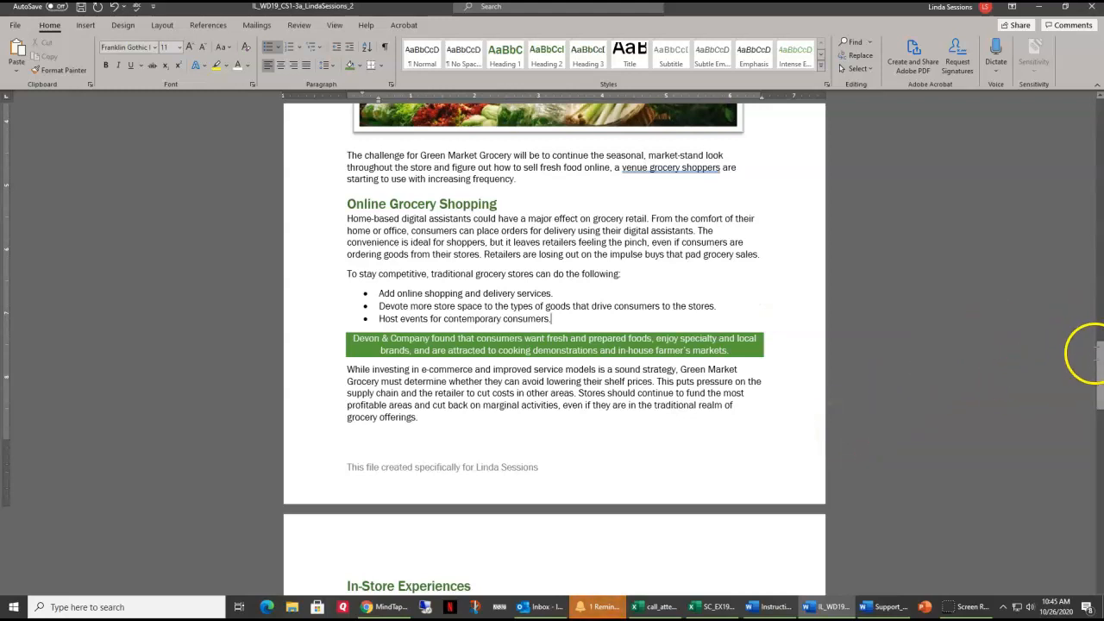
# - Copy the formatting of "Dining" to "Payment services:" in the In-Store Experiences section with Format Painter
pyautogui.moveTo(1095, 353); pyautogui.dragTo(1100, 429)
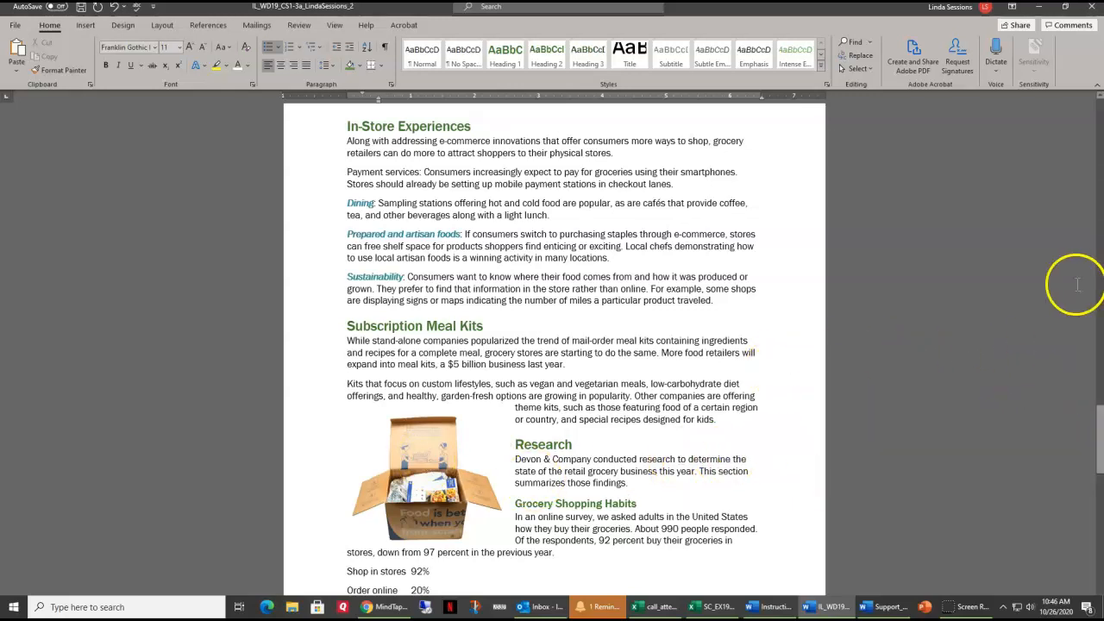
pyautogui.doubleClick(359, 203)
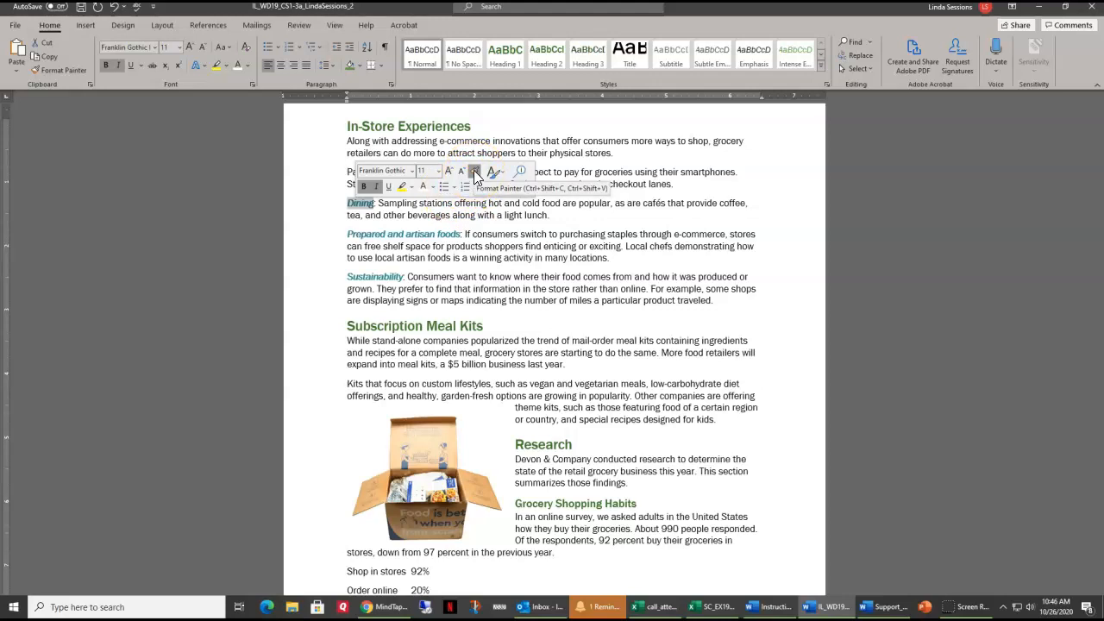
pyautogui.click(474, 177)
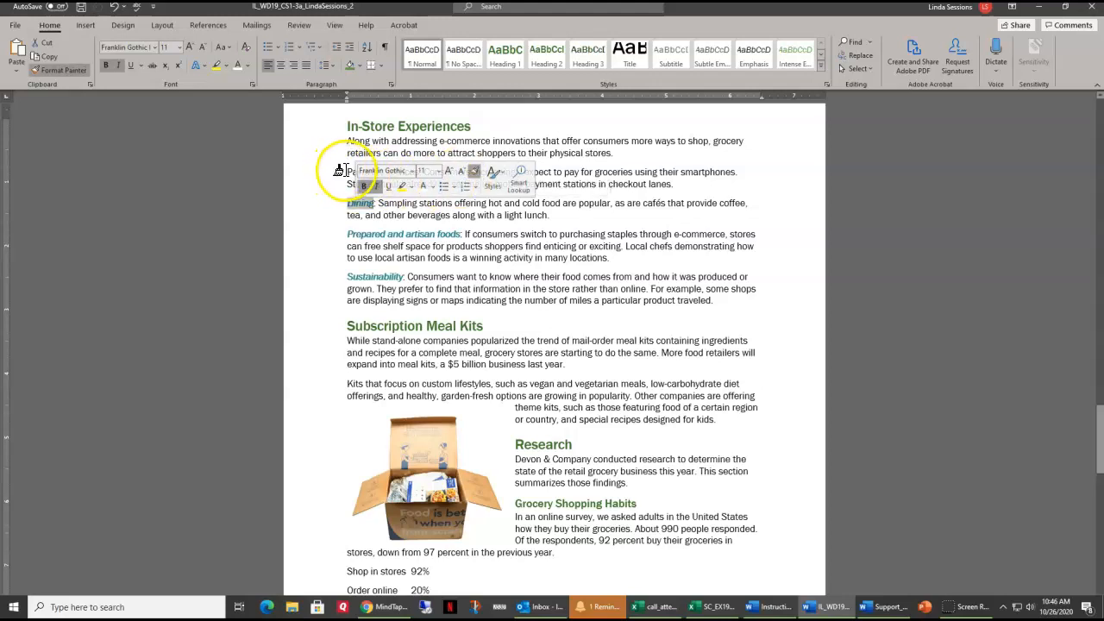
pyautogui.moveTo(345, 171); pyautogui.dragTo(422, 172)
pyautogui.click(394, 241)
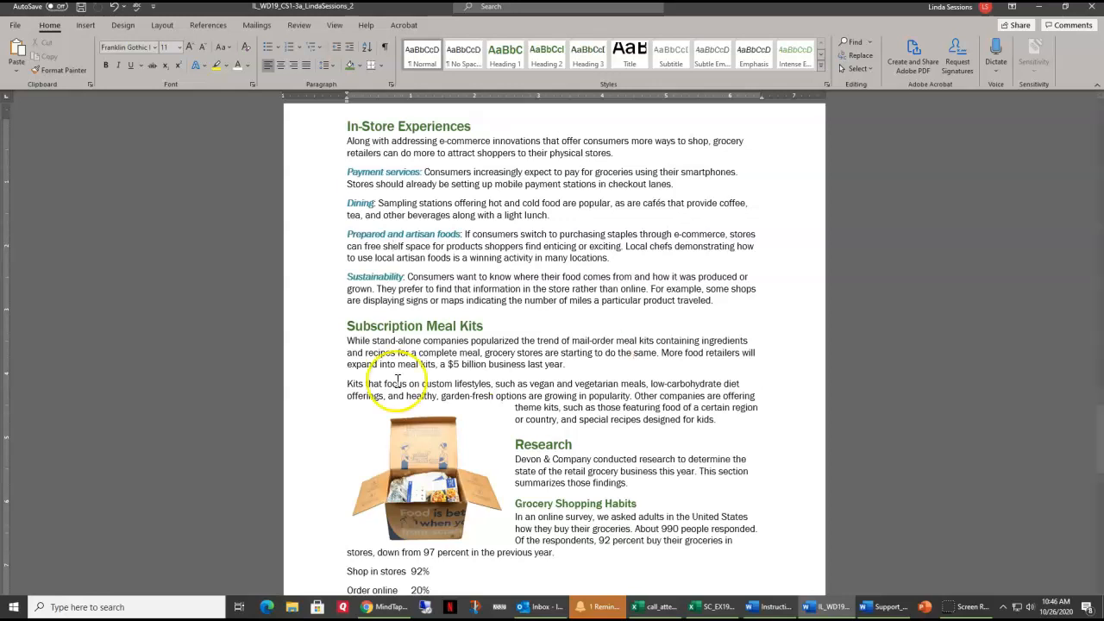
pyautogui.click(0, 323)
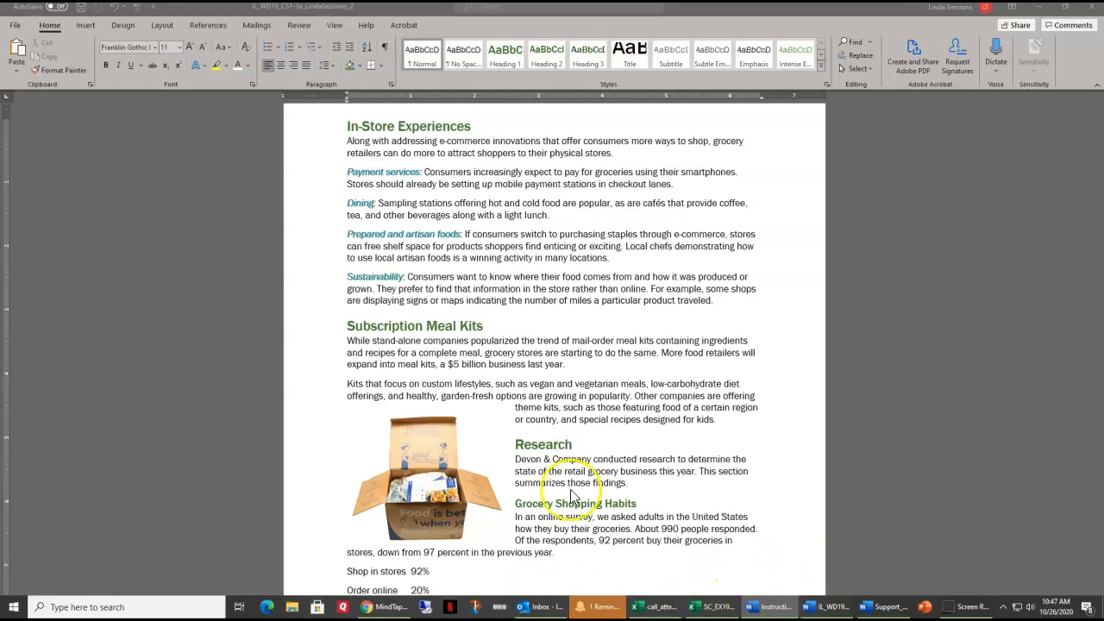
# - Add a Green, Accent 1 border to the meal kit box picture
pyautogui.click(430, 448)
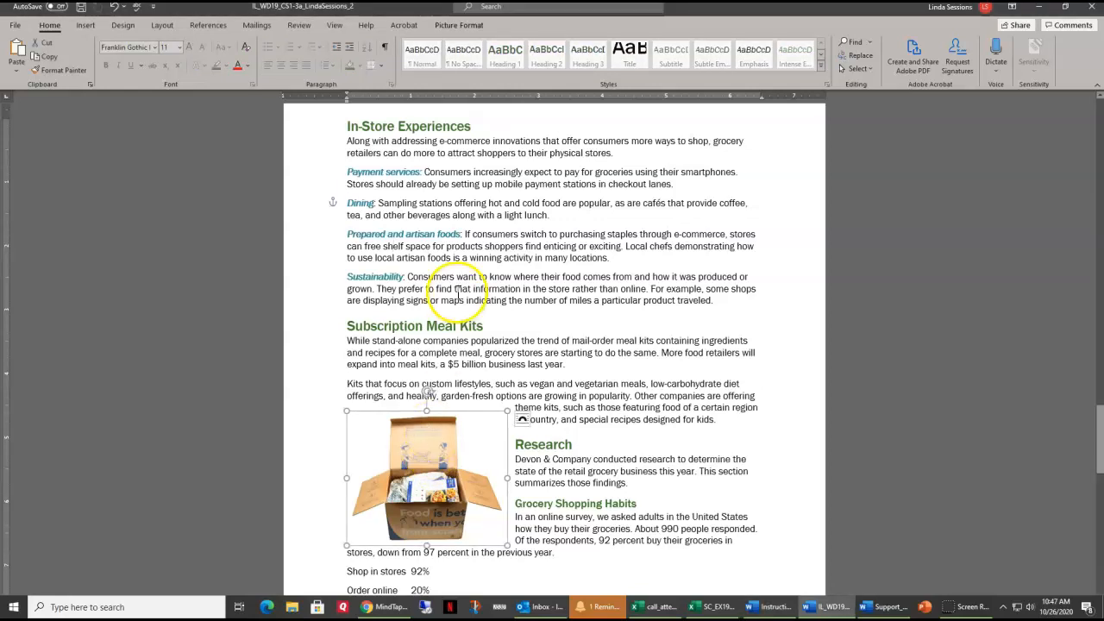
pyautogui.click(458, 25)
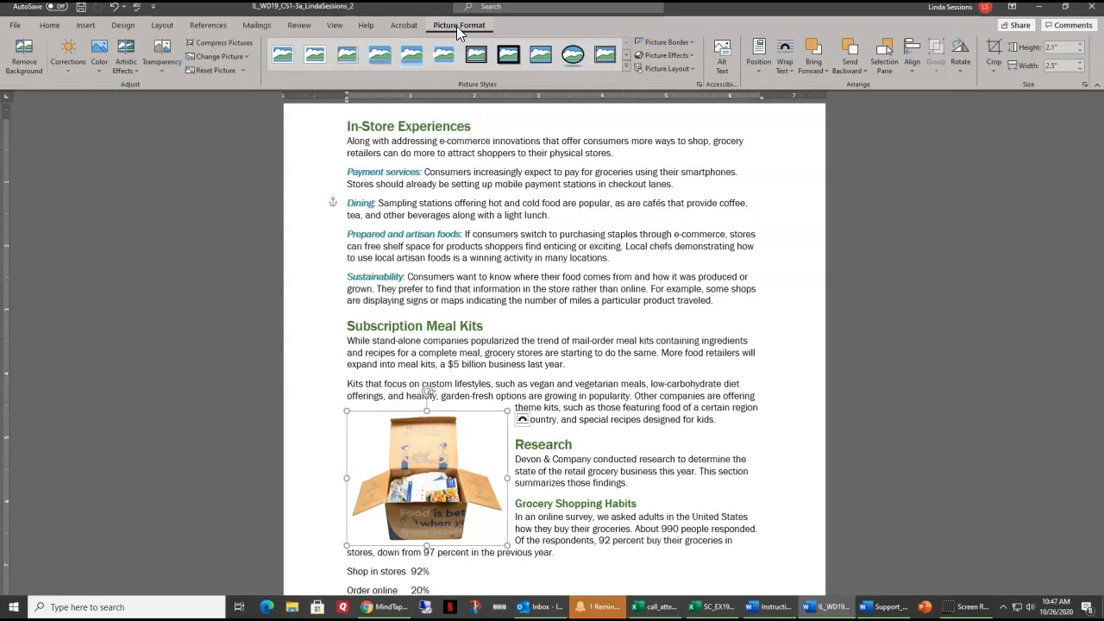
pyautogui.click(691, 40)
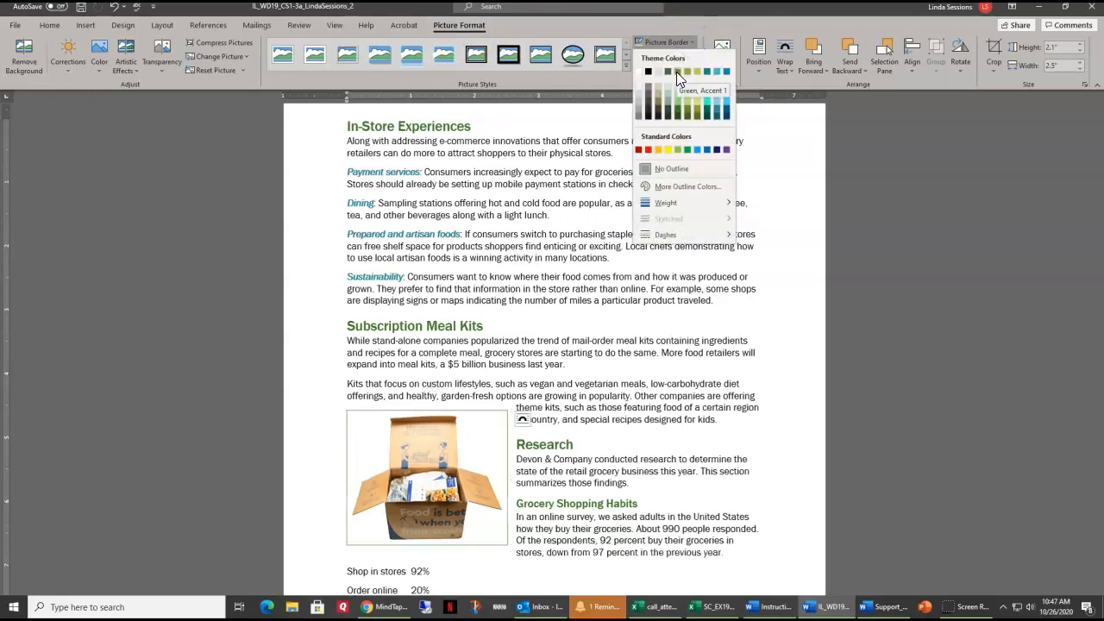
pyautogui.click(677, 72)
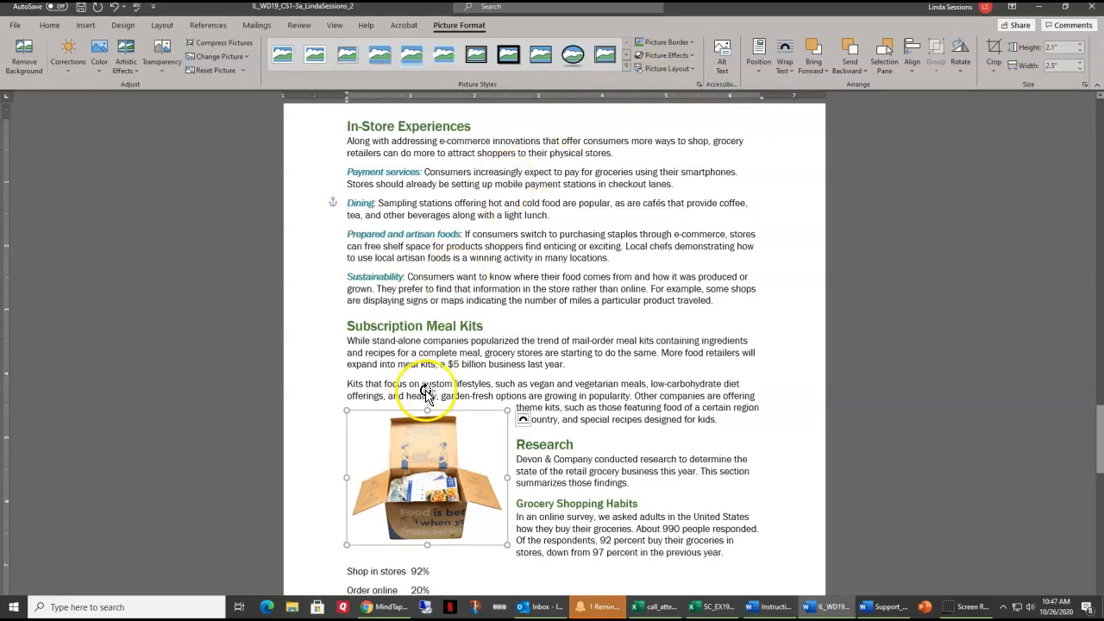
# - Move the meal kit box picture to the right of the Subscription Meal Kits paragraphs and set its text wrapping to Tight
pyautogui.moveTo(427, 461); pyautogui.dragTo(674, 384)
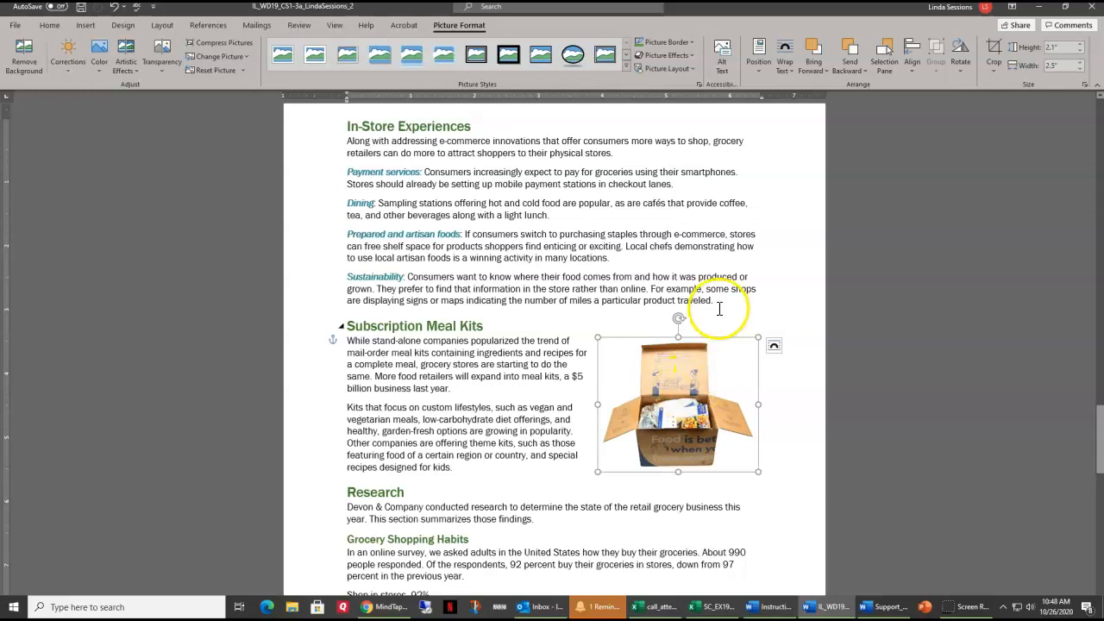
pyautogui.click(787, 65)
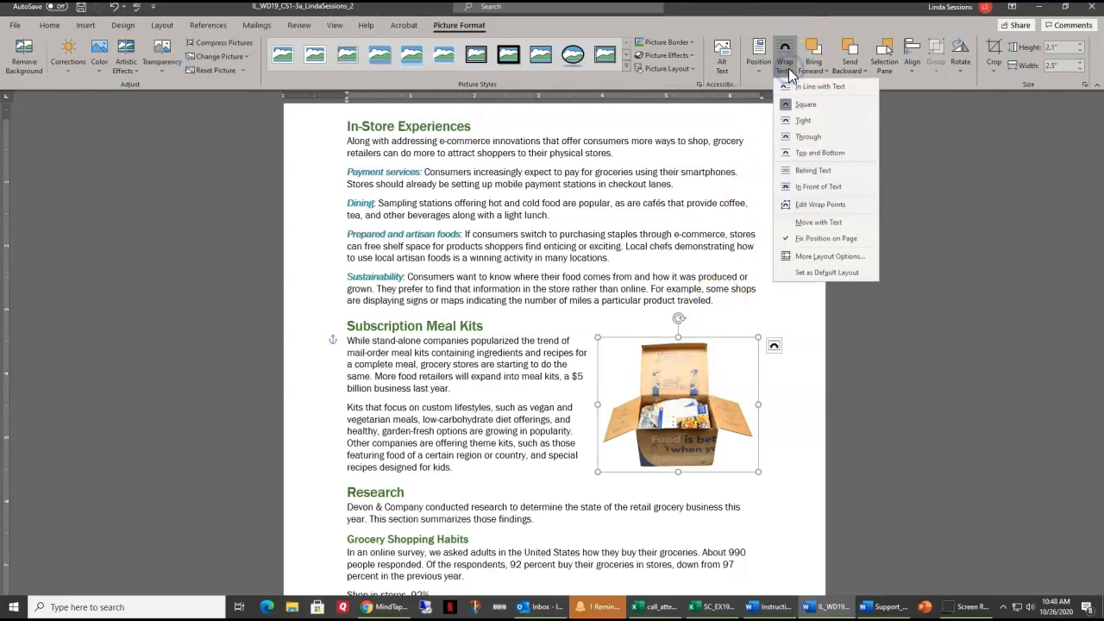
pyautogui.click(804, 124)
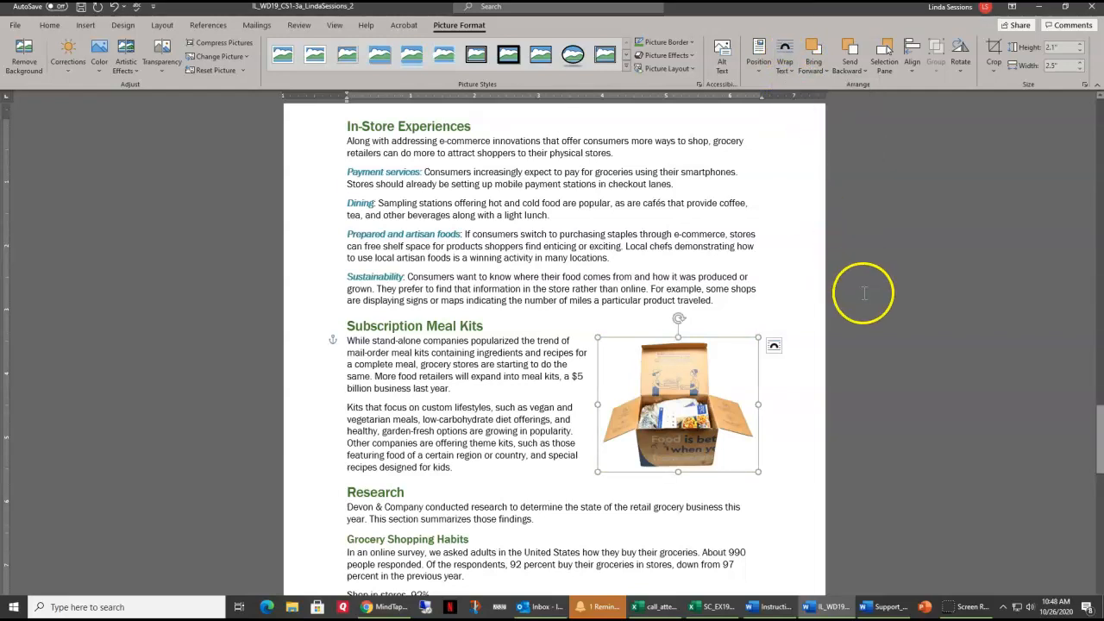
pyautogui.click(891, 347)
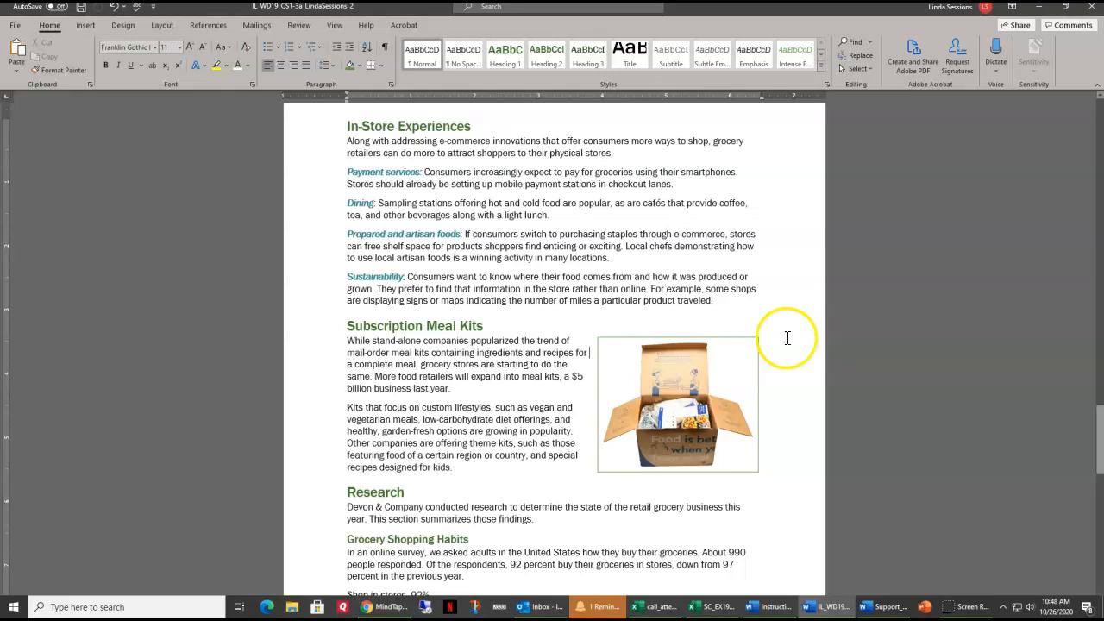
pyautogui.click(392, 327)
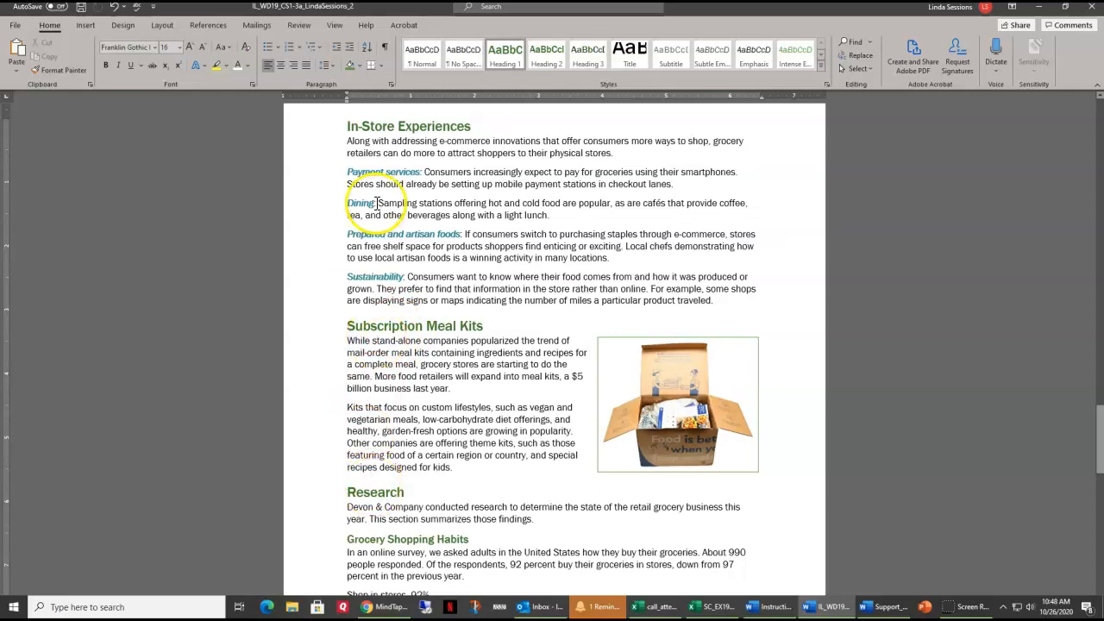
pyautogui.click(385, 174)
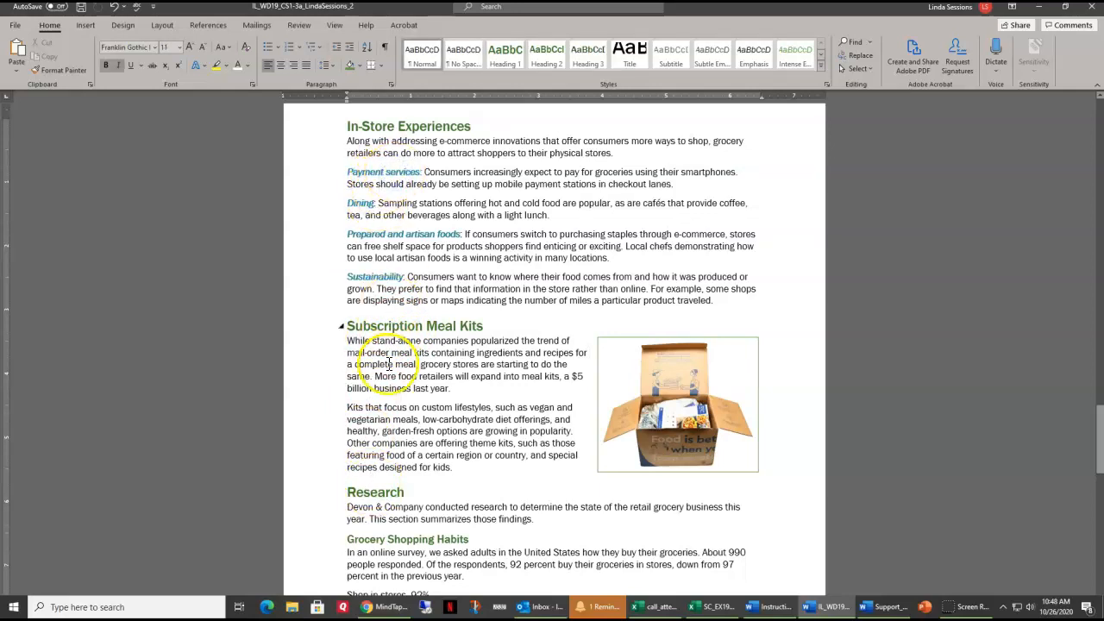
# - Modify the Heading 2 style from the "Grocery Shopping Habits" heading, setting font size 14 and the font color Green, Accent 1
pyautogui.click(396, 540)
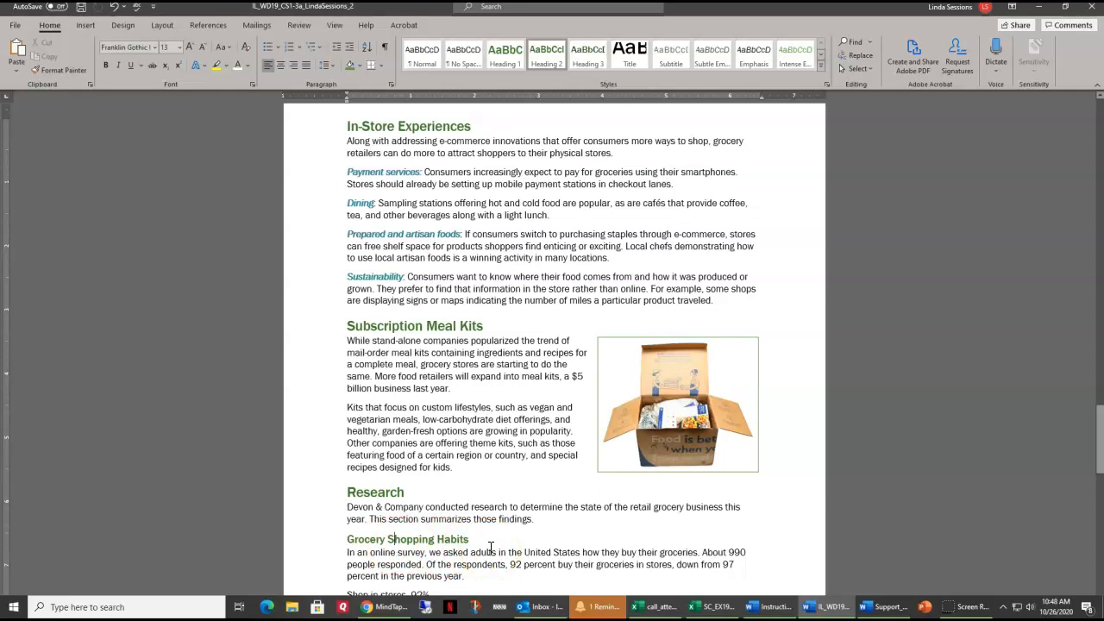
pyautogui.rightClick(550, 62)
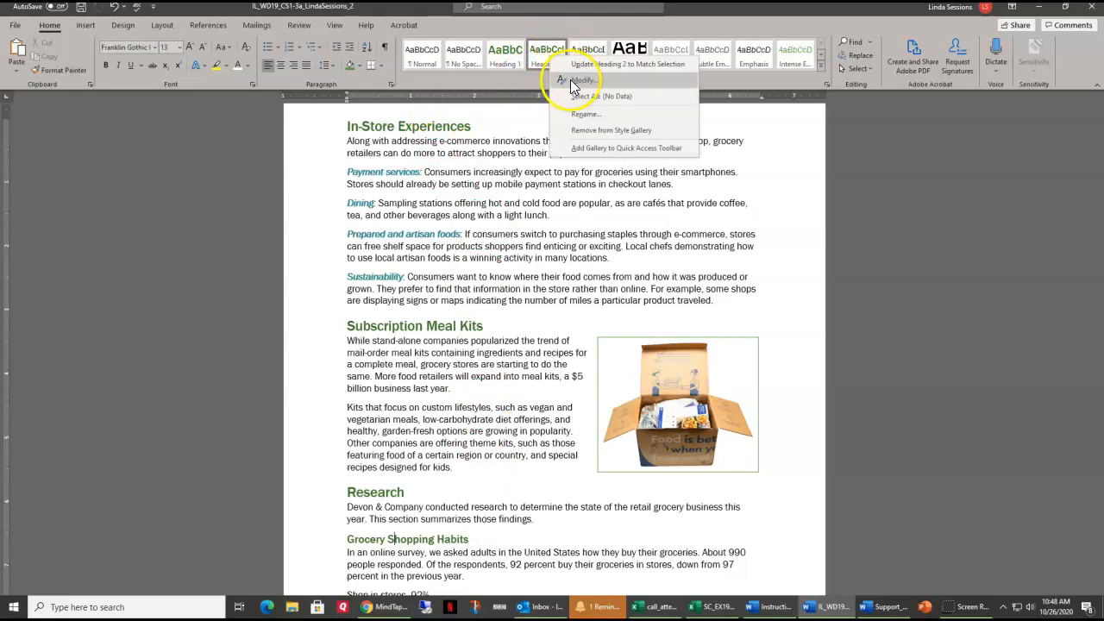
pyautogui.click(583, 81)
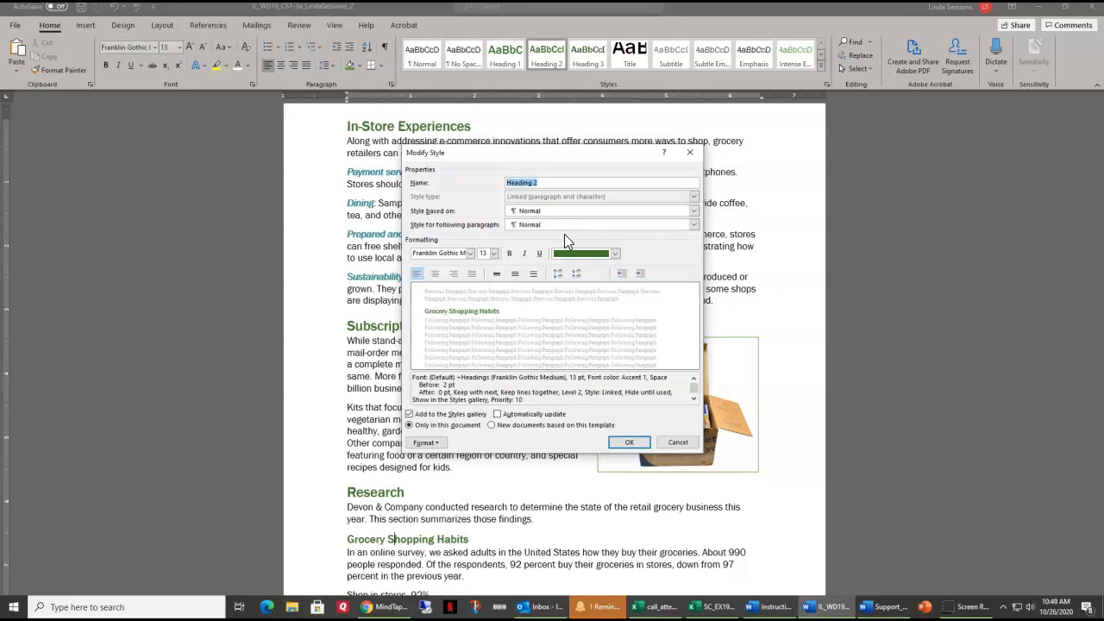
pyautogui.click(494, 254)
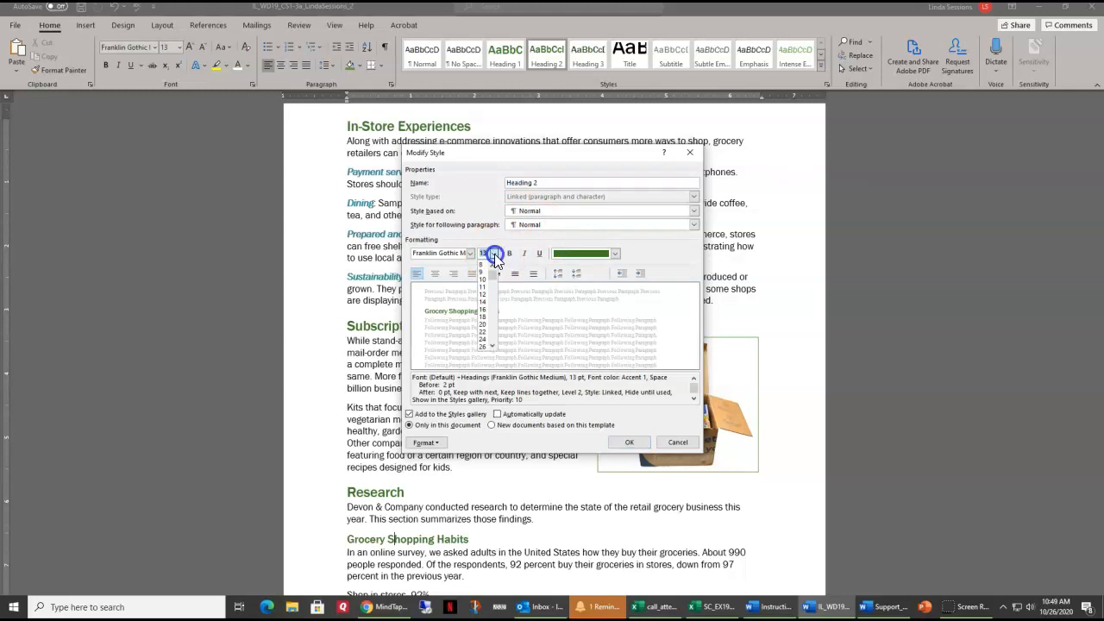
pyautogui.click(483, 302)
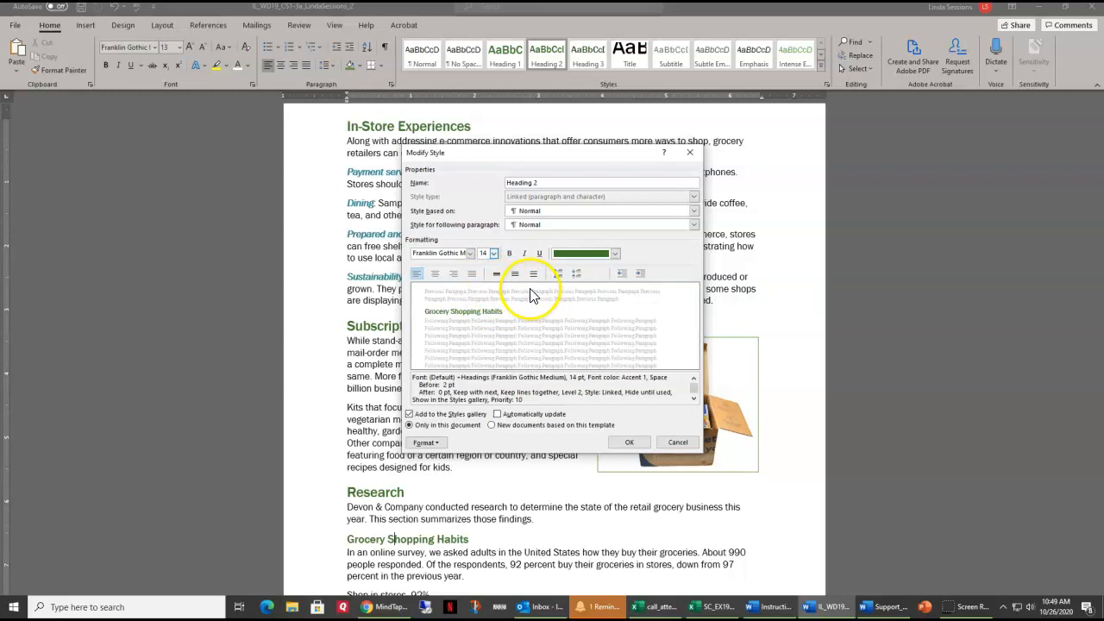
pyautogui.click(616, 255)
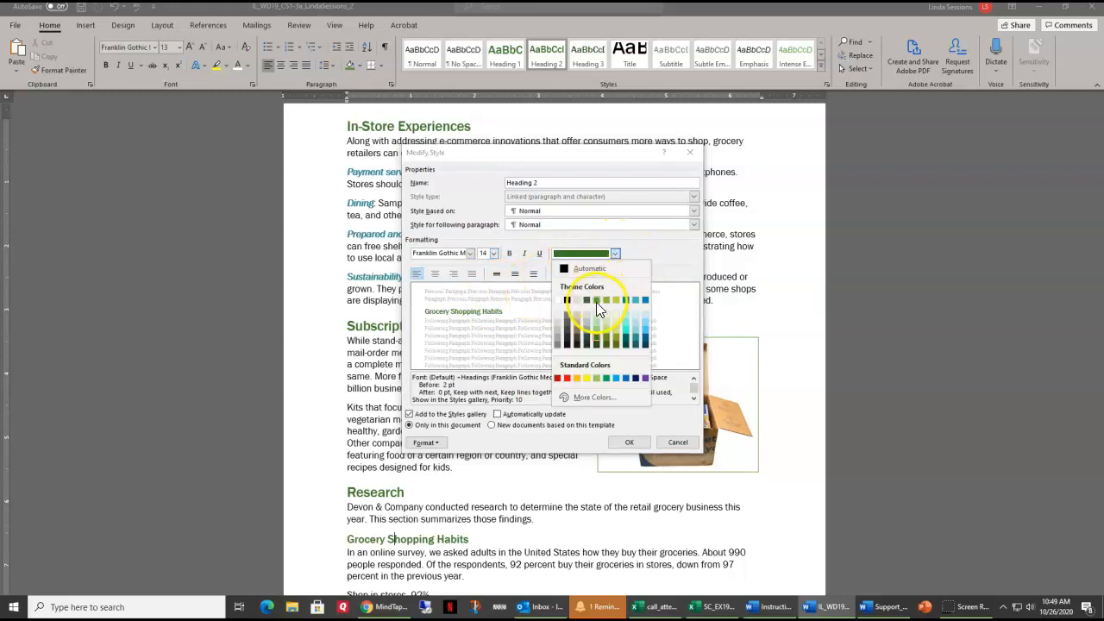
pyautogui.click(596, 301)
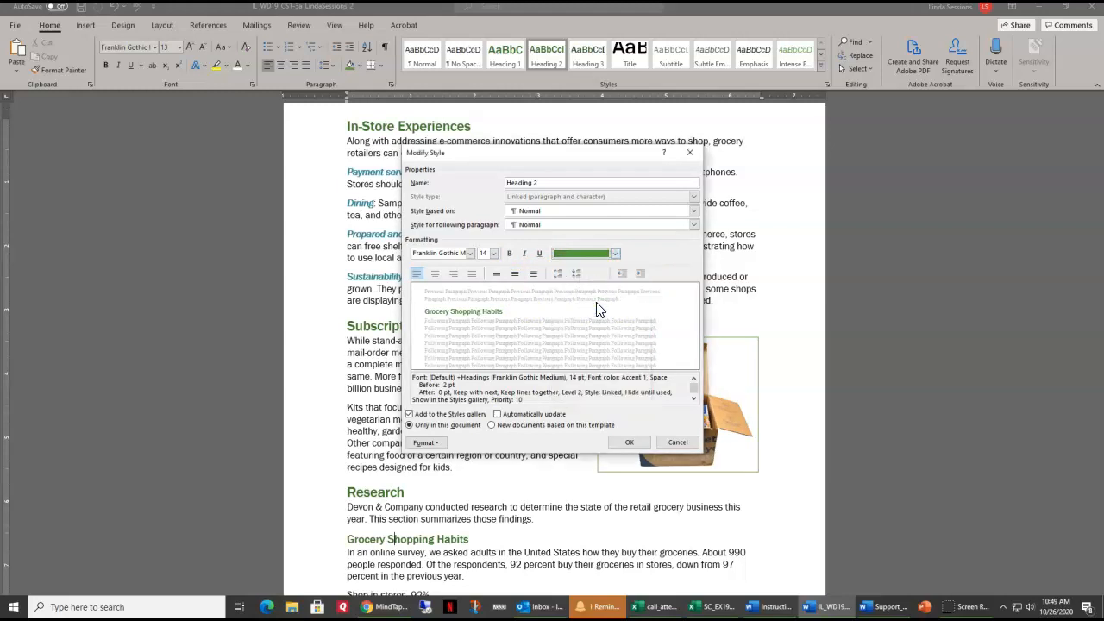
pyautogui.click(622, 444)
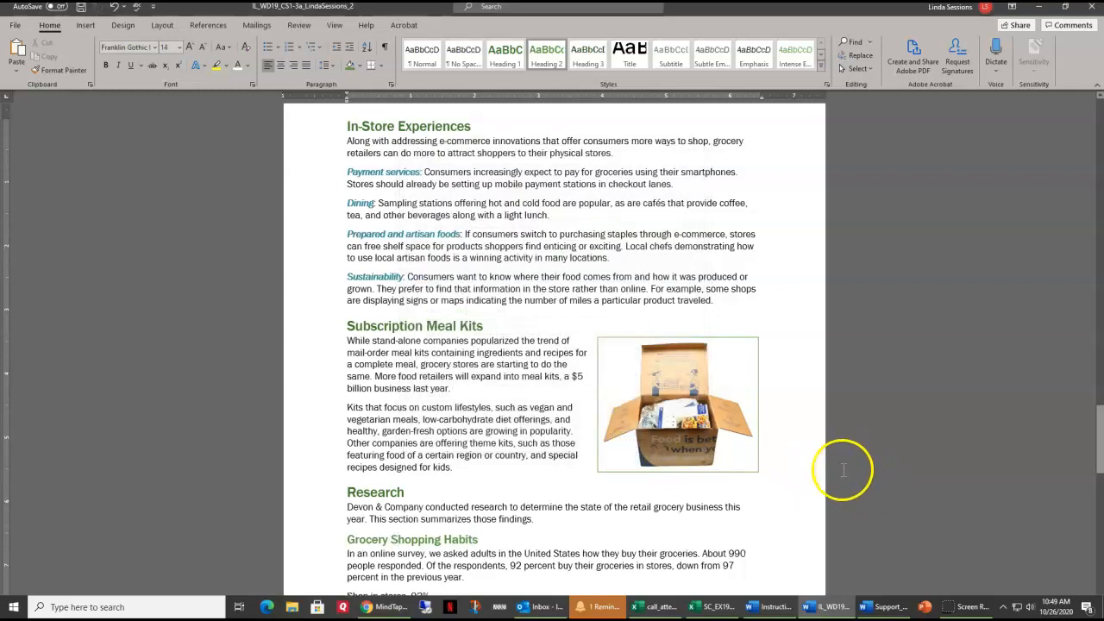
pyautogui.click(804, 476)
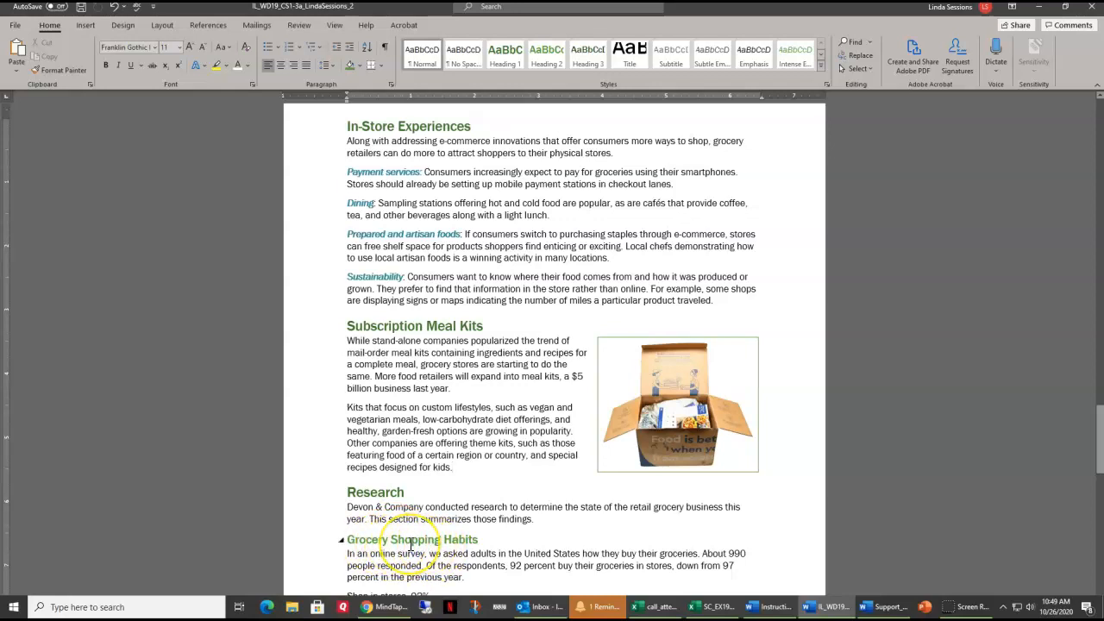
pyautogui.click(407, 499)
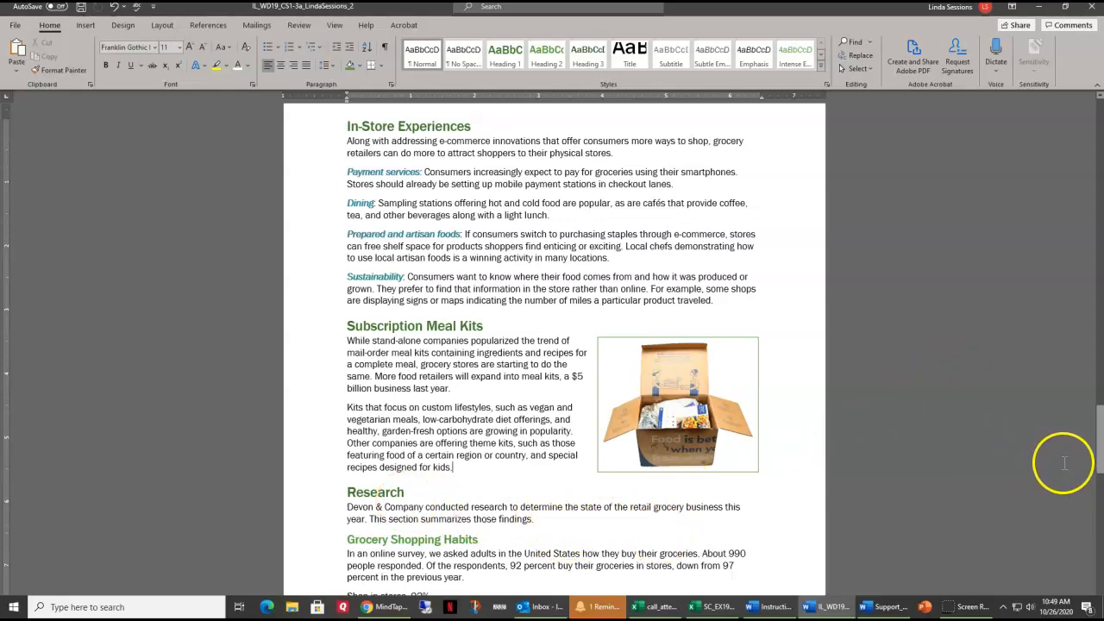
# - Set a left tab stop at 2.25" for the five shopping habit lines from "Shop in stores" to "Use a mobile app"
pyautogui.moveTo(1101, 434); pyautogui.dragTo(1095, 446)
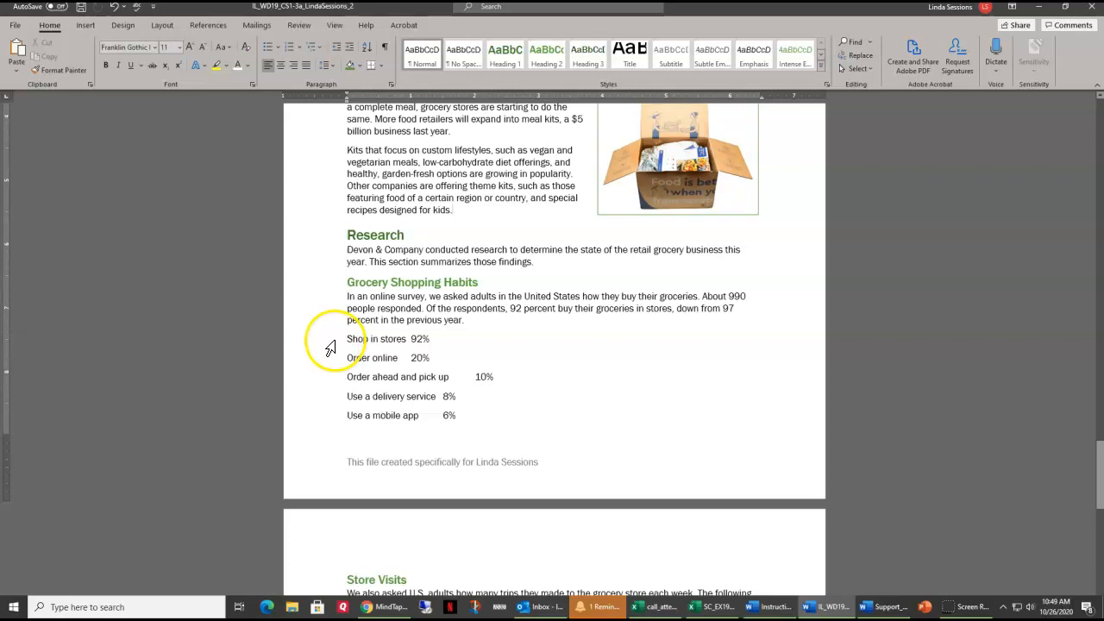
pyautogui.moveTo(345, 339); pyautogui.dragTo(466, 413)
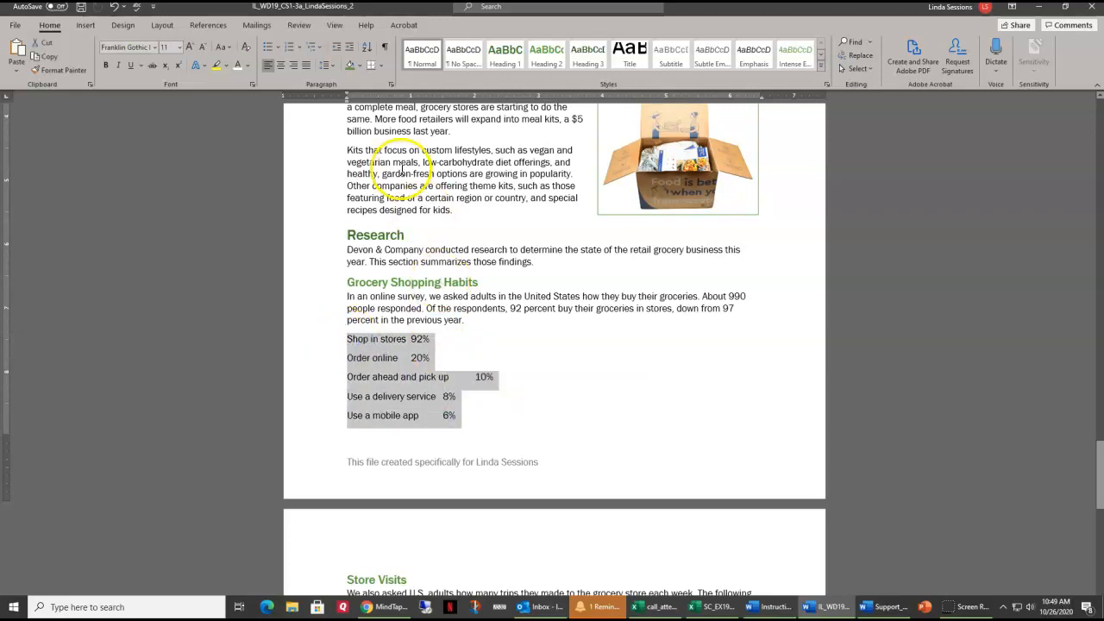
pyautogui.click(392, 85)
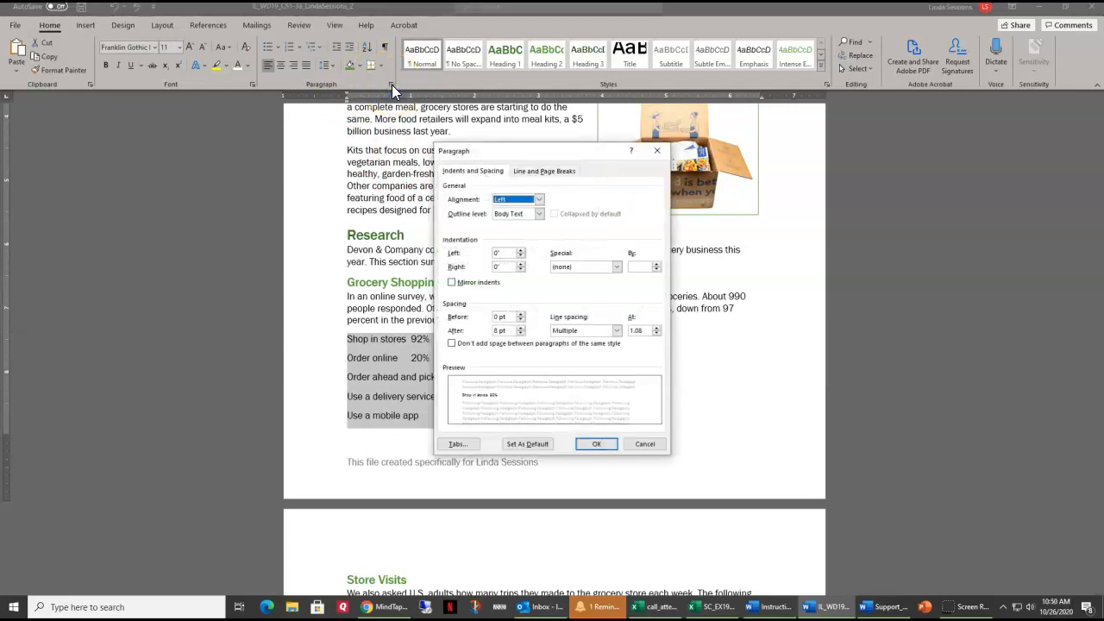
pyautogui.click(458, 445)
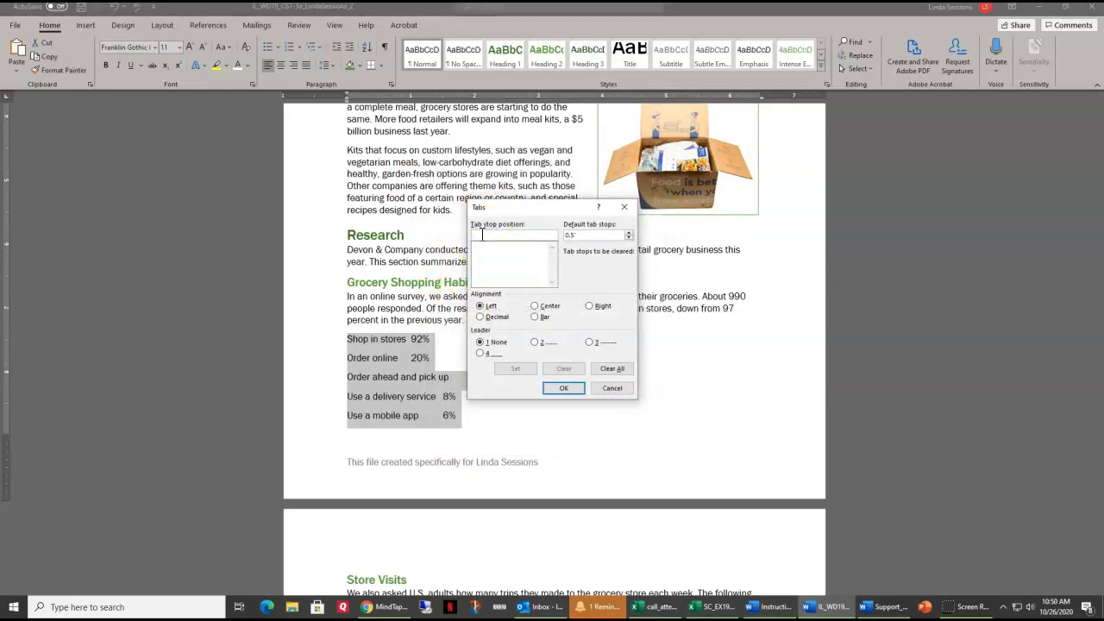
pyautogui.write('2.25')
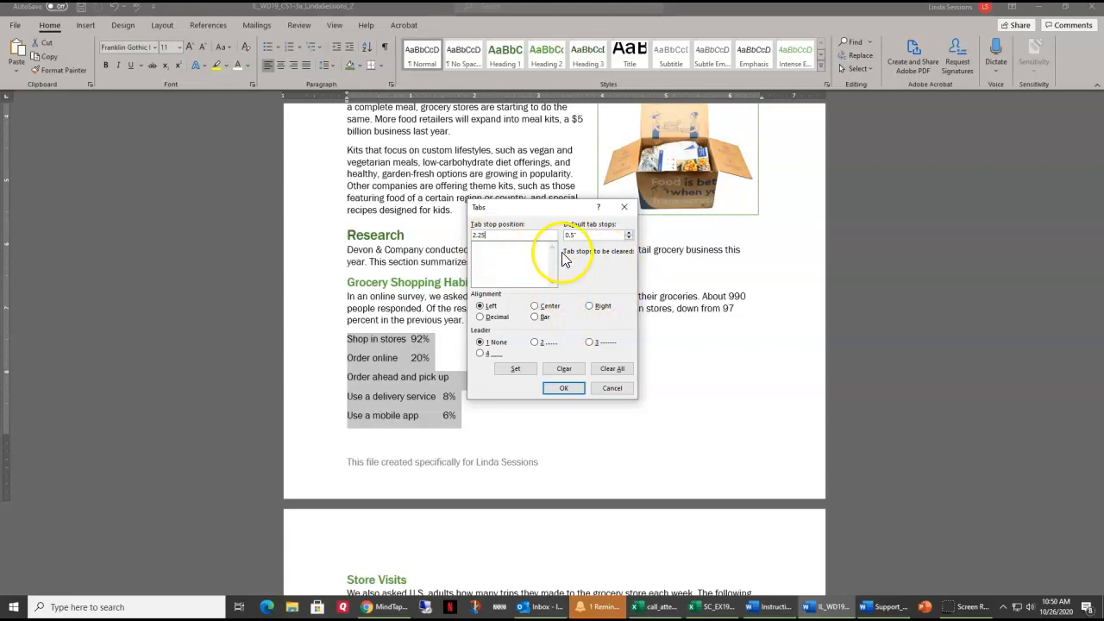
pyautogui.click(564, 389)
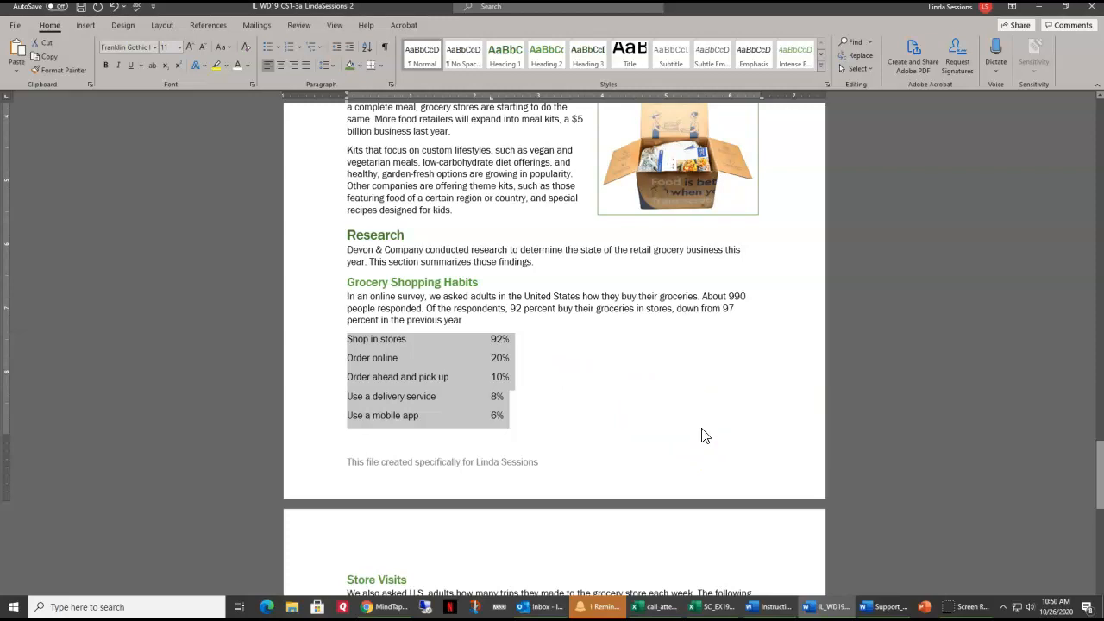
pyautogui.click(703, 430)
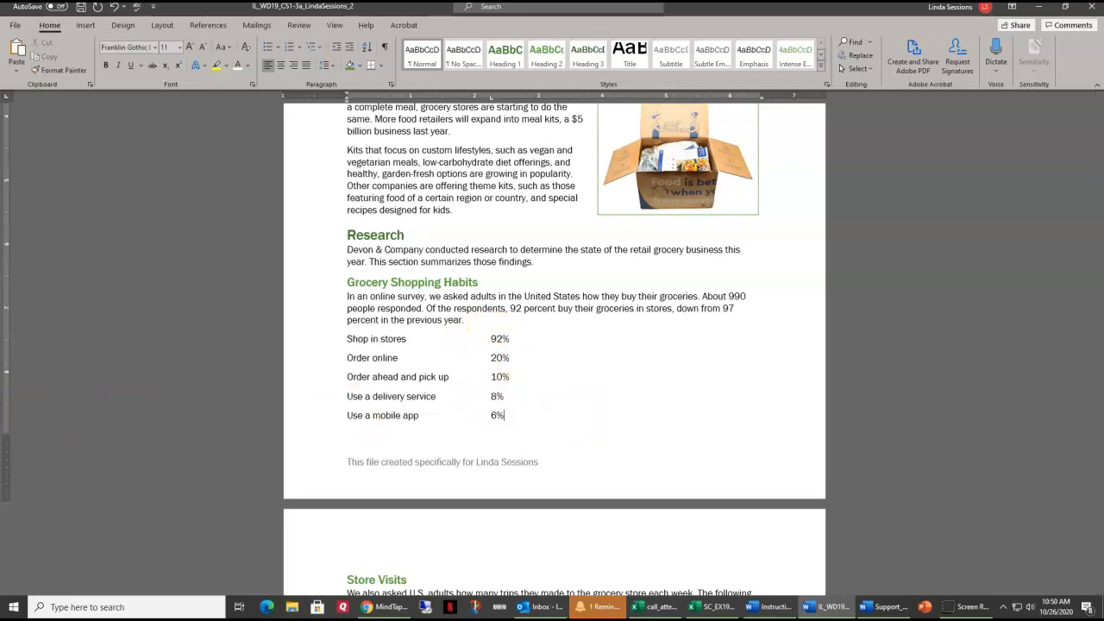
# - Add a row at the end of the Store Visits table with the year 2021 and 1.5 trips
pyautogui.hotkey('alt', 'Tab')
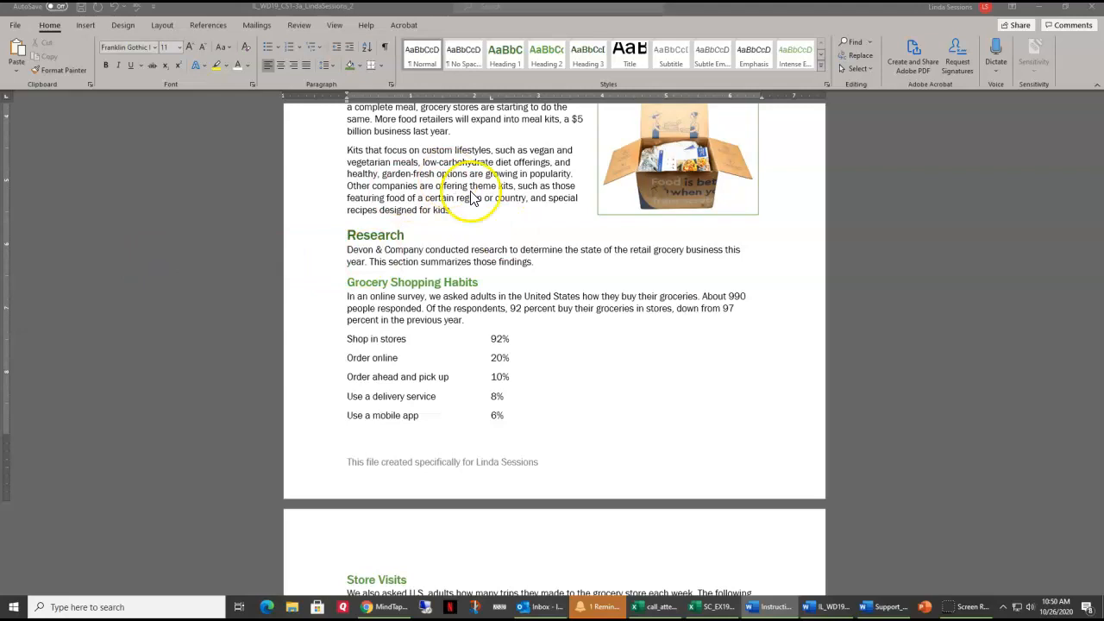
pyautogui.click(888, 268)
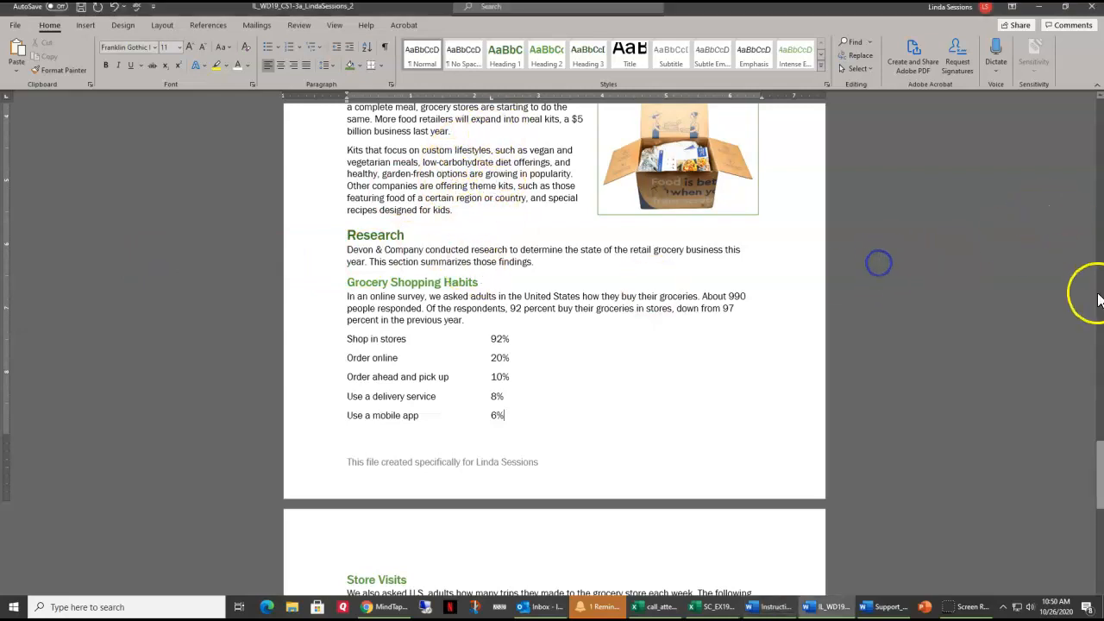
pyautogui.moveTo(1093, 463); pyautogui.dragTo(1099, 524)
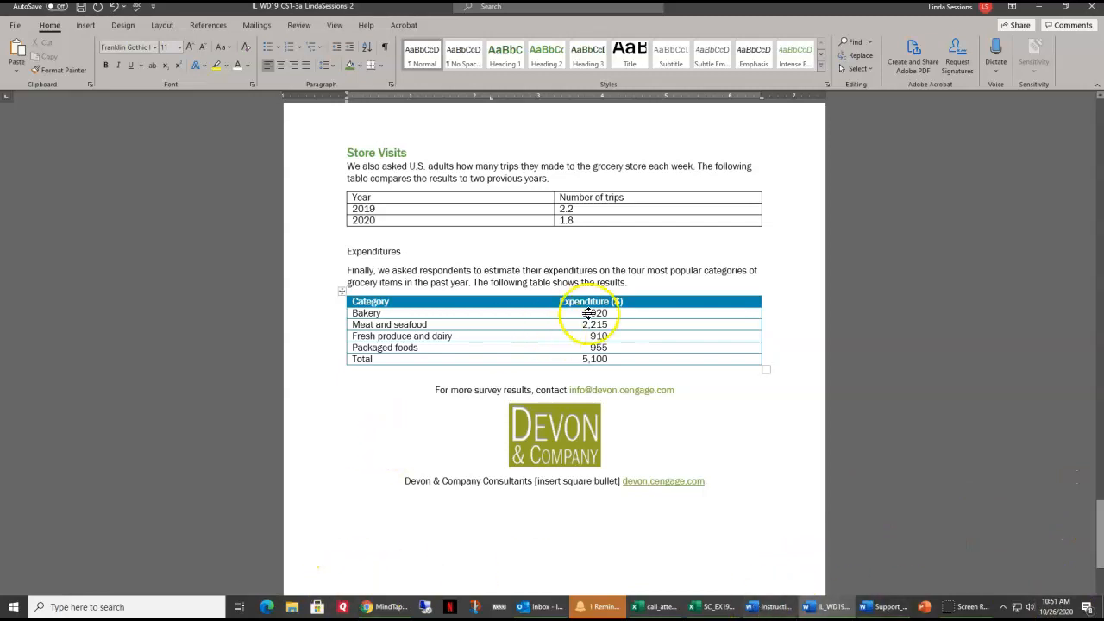
pyautogui.click(611, 219)
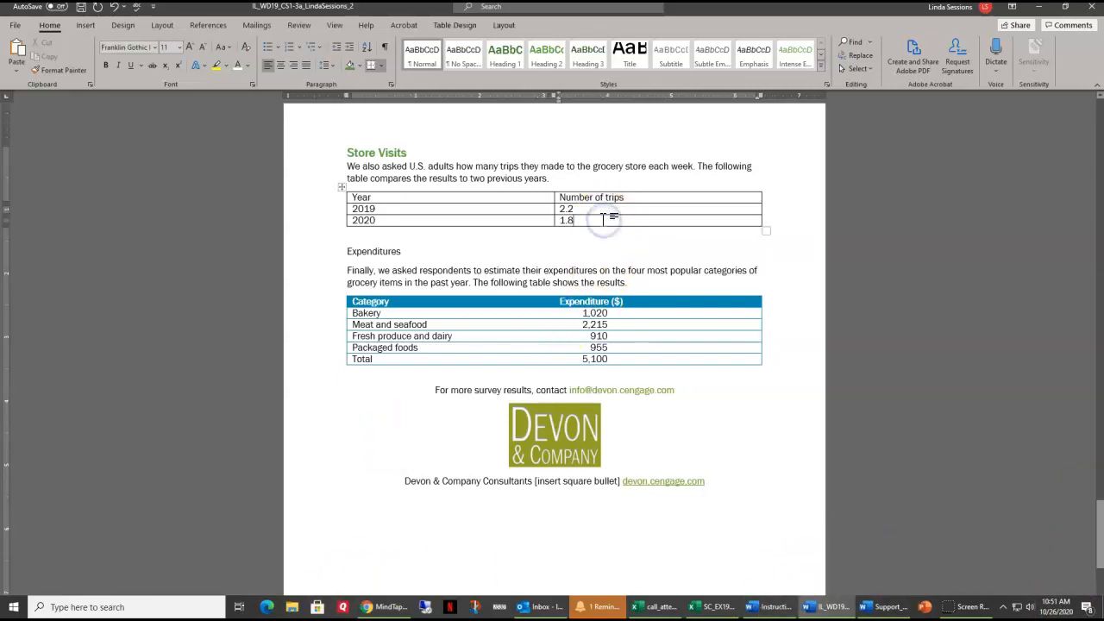
pyautogui.click(503, 26)
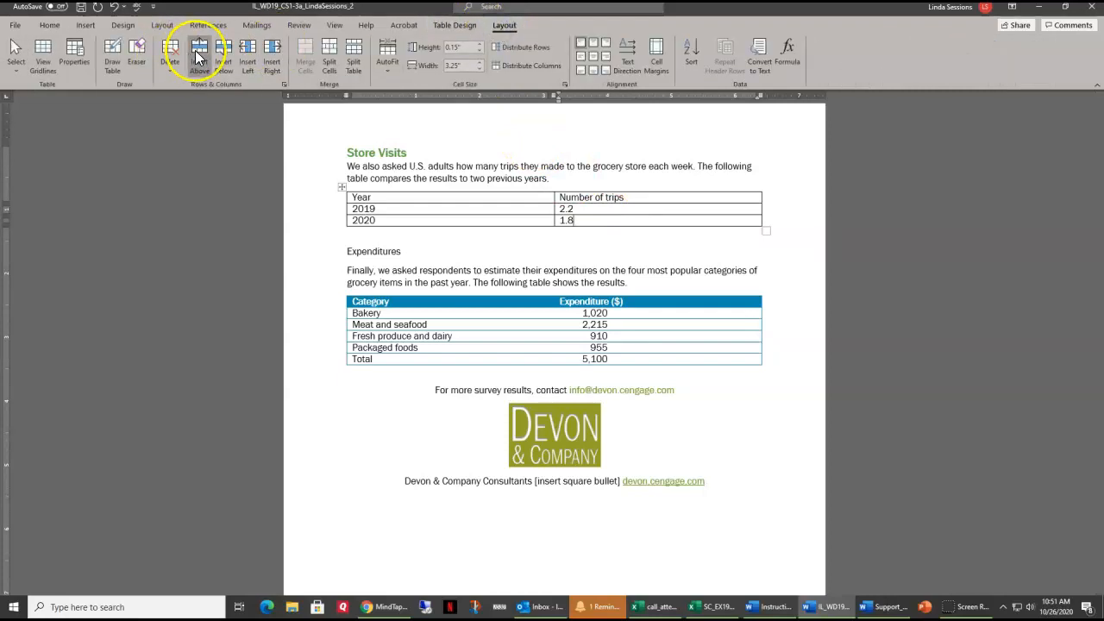
pyautogui.click(222, 61)
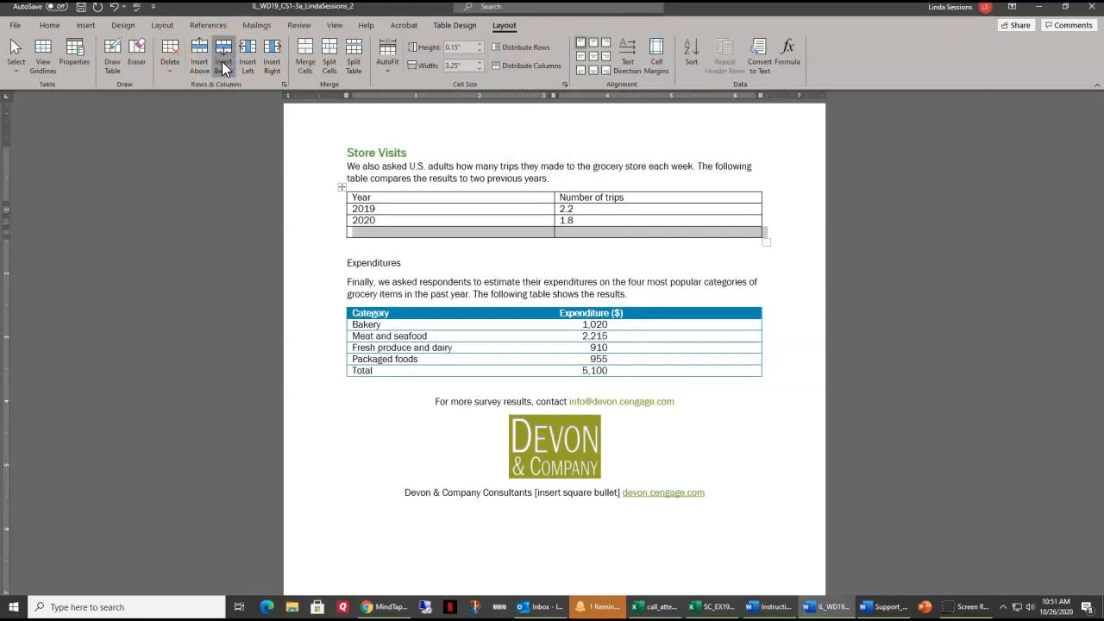
pyautogui.click(384, 233)
pyautogui.write('2021')
pyautogui.press('Tab')
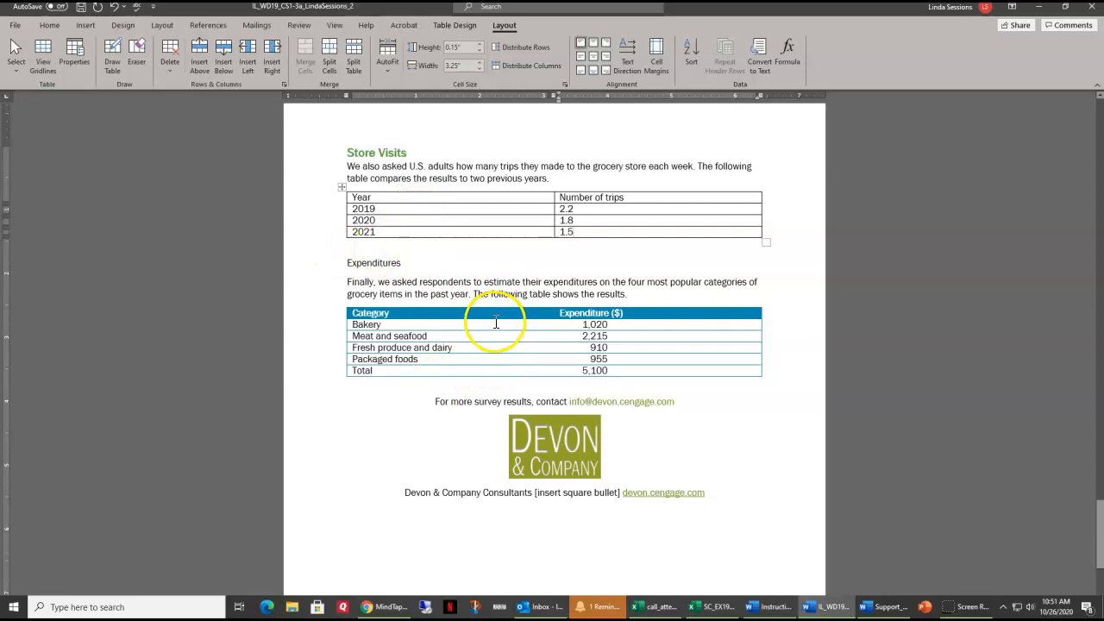
# - Apply the blue List Table style with a solid header row to the Store Visits table, matching the Expenditures table
pyautogui.click(464, 24)
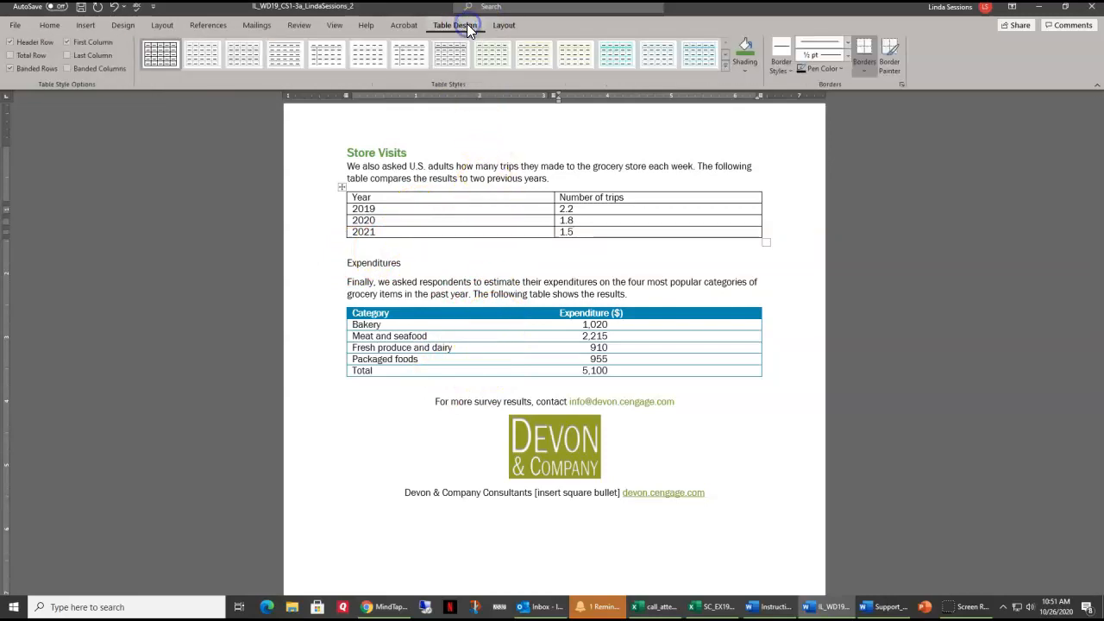
pyautogui.click(724, 68)
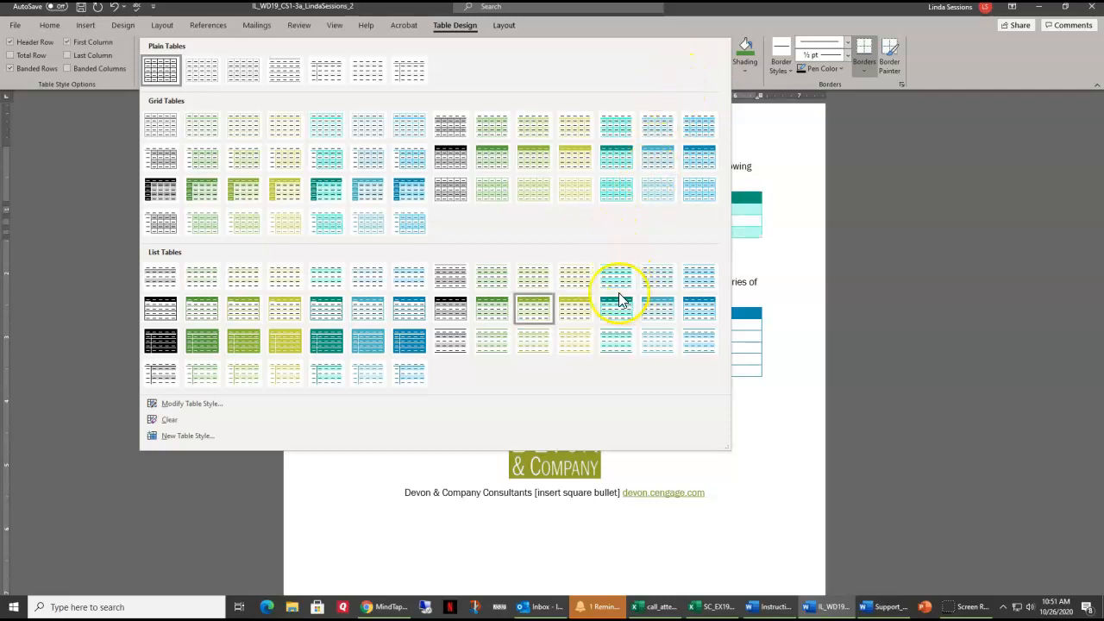
pyautogui.click(413, 313)
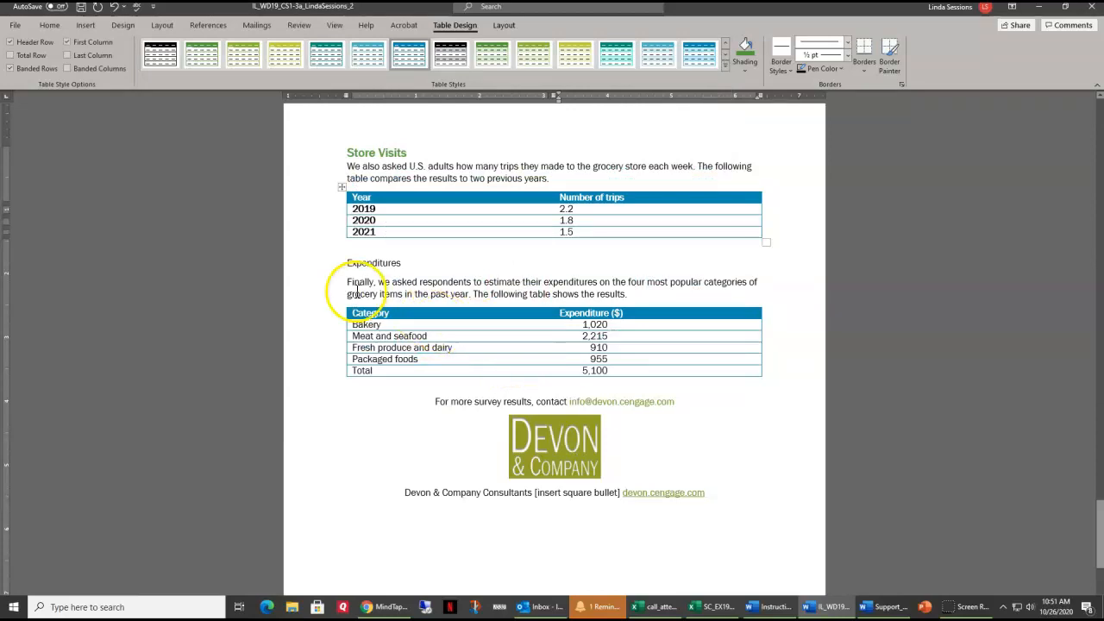
# - Apply the Heading 2 style to the "Expenditures" paragraph
pyautogui.click(362, 263)
pyautogui.moveTo(362, 263); pyautogui.dragTo(401, 264)
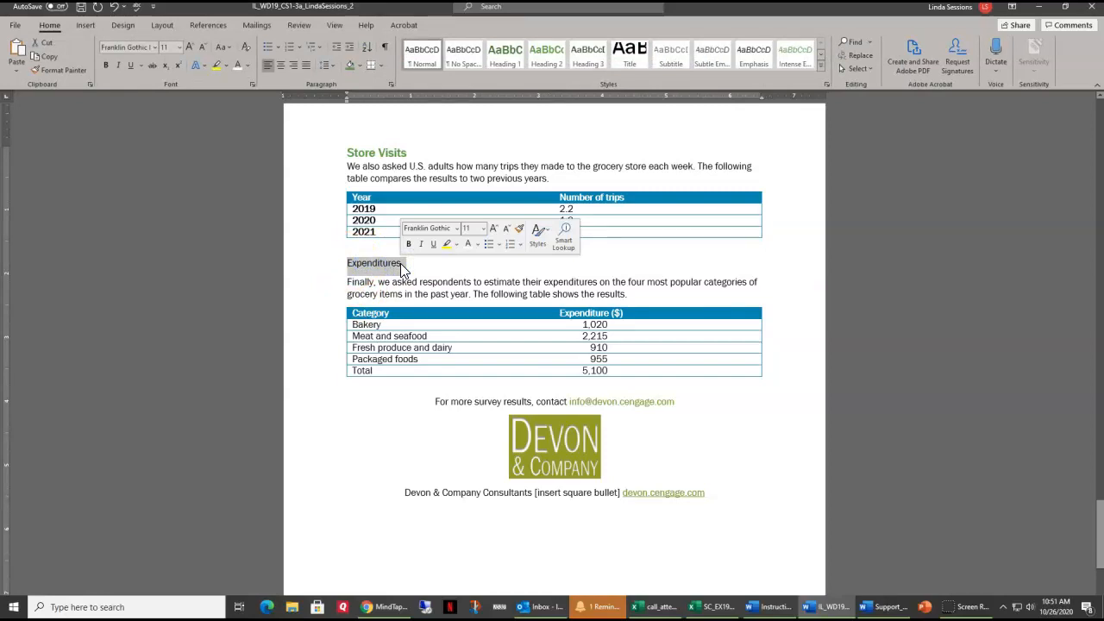
pyautogui.click(548, 57)
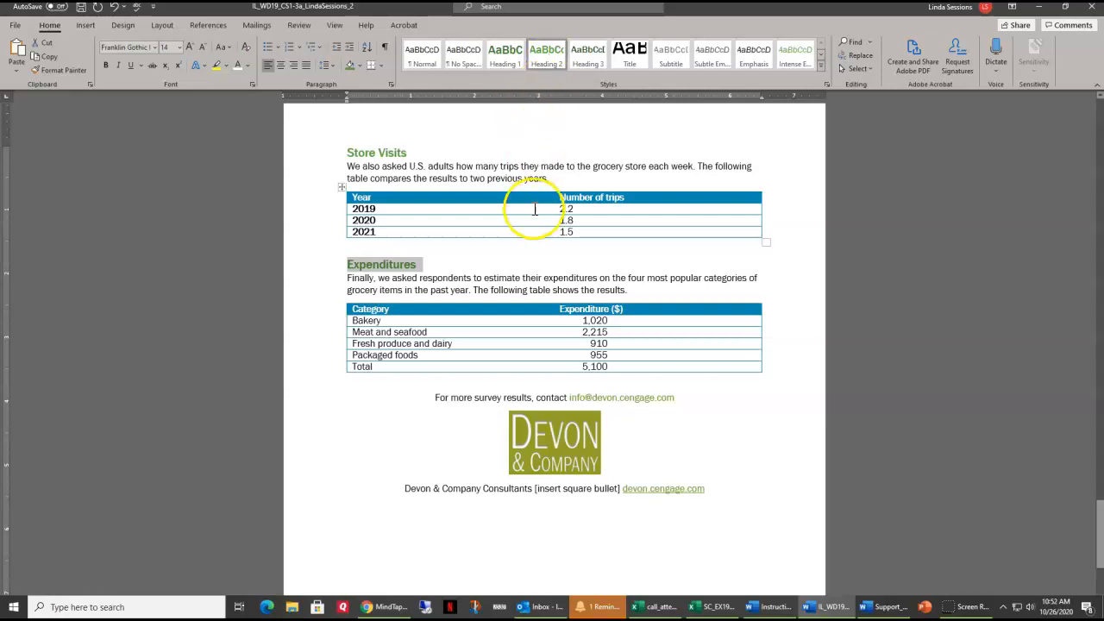
# - Set the spacing before the "For more survey results" paragraph to 36 pt
pyautogui.click(474, 399)
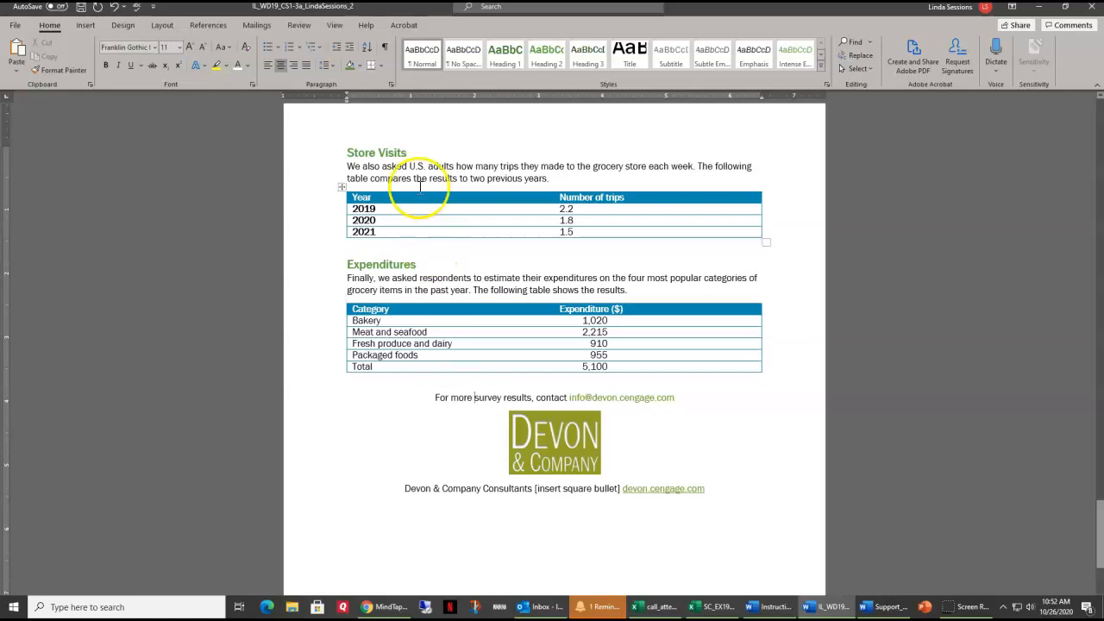
pyautogui.click(390, 83)
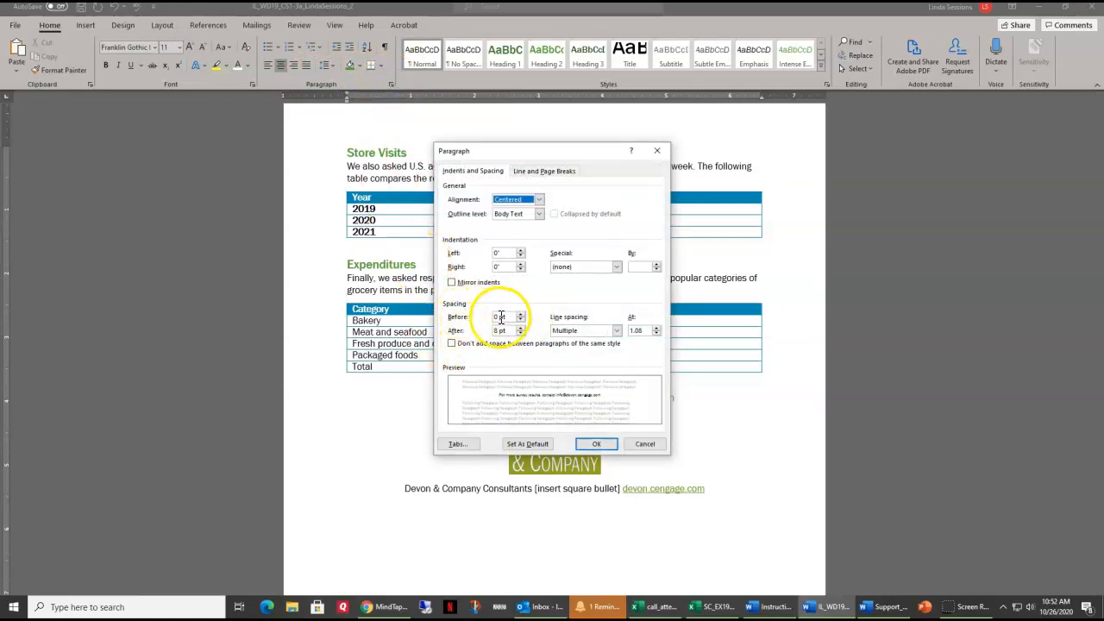
pyautogui.click(501, 316)
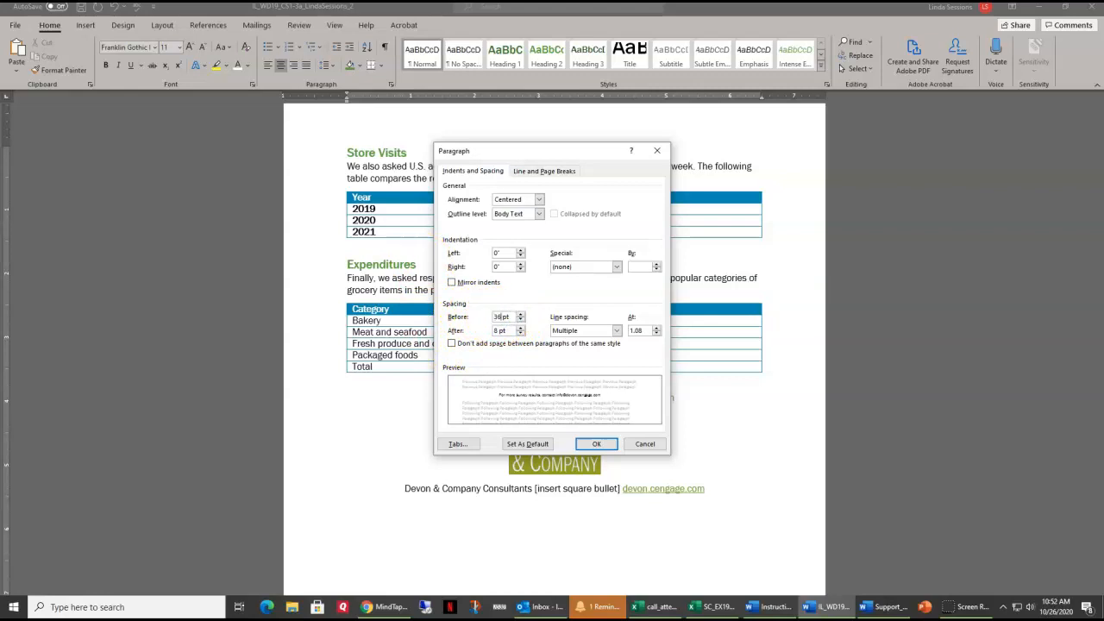
pyautogui.click(595, 448)
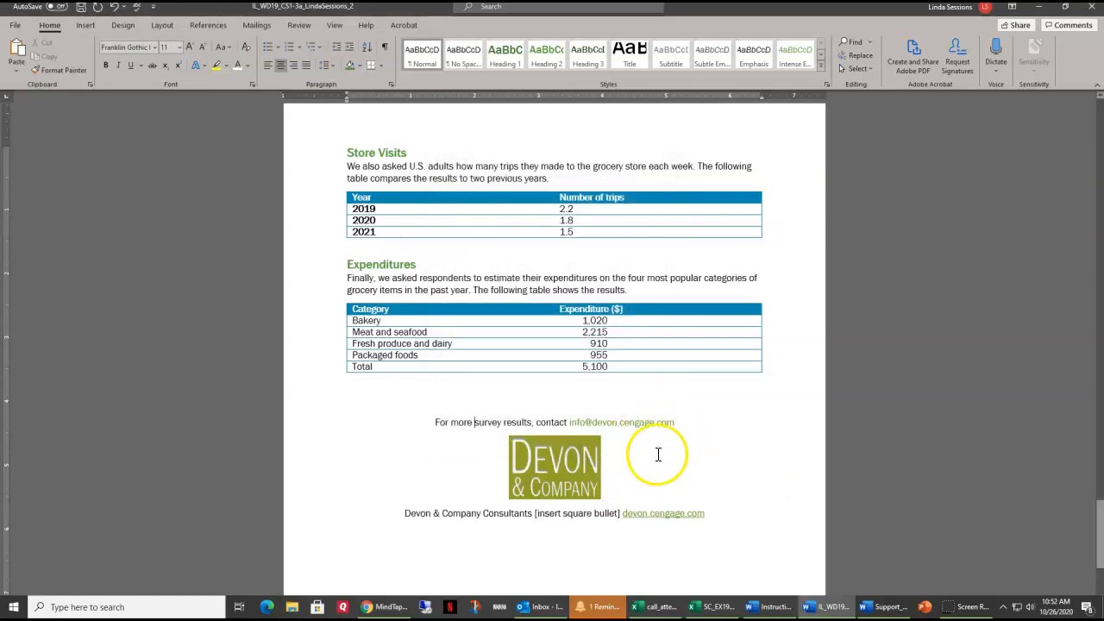
# - Underline the e-mail address at the end of the "For more survey results" line
pyautogui.click(585, 509)
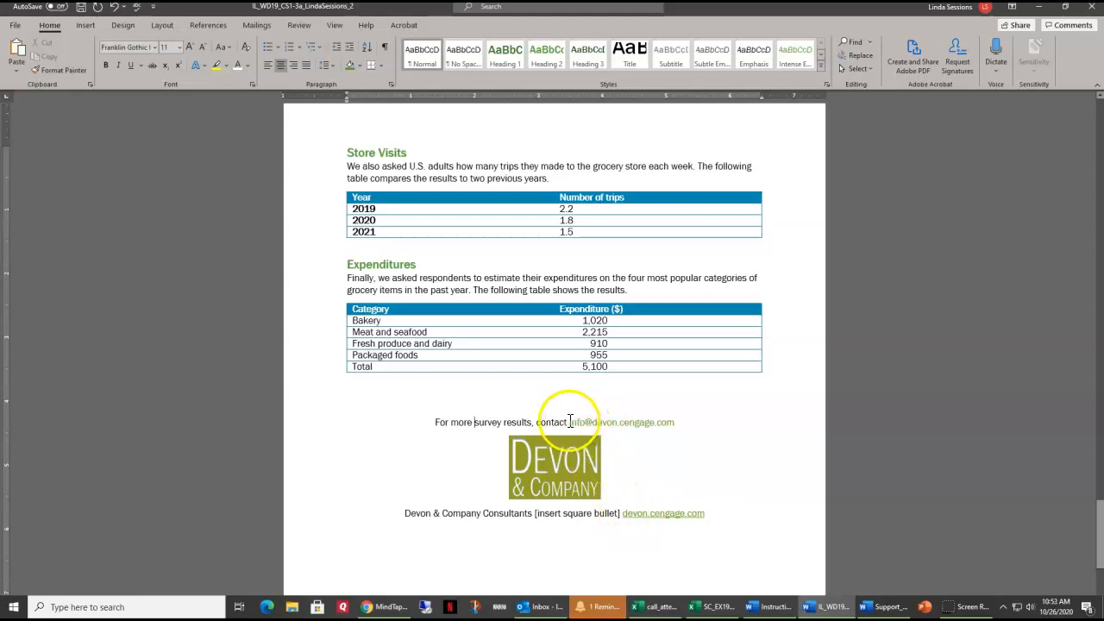
pyautogui.moveTo(569, 423); pyautogui.dragTo(668, 427)
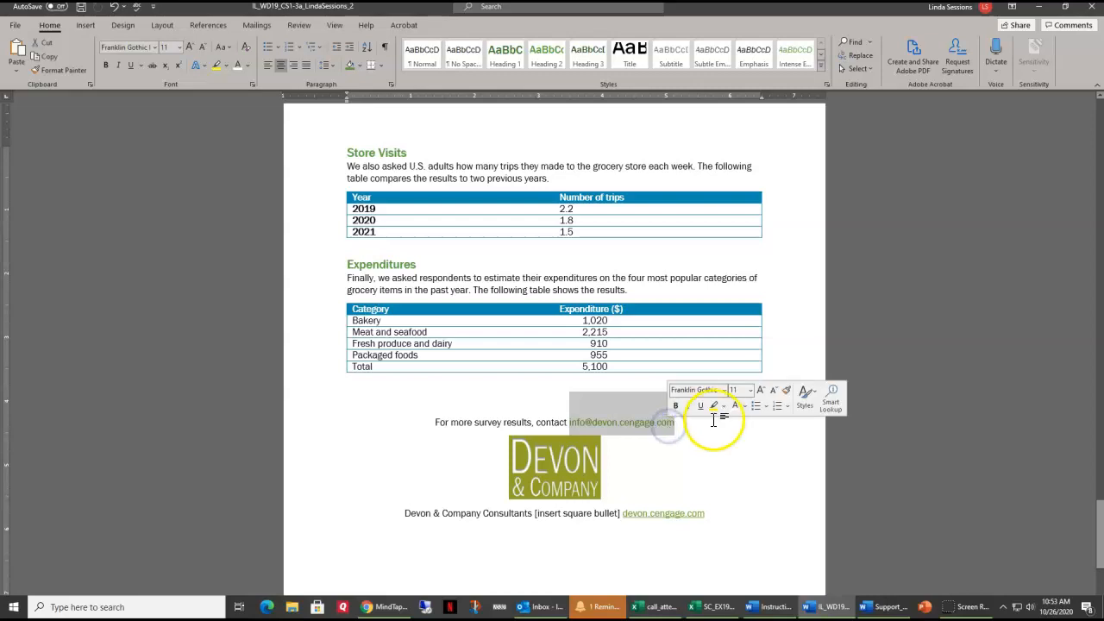
pyautogui.click(700, 405)
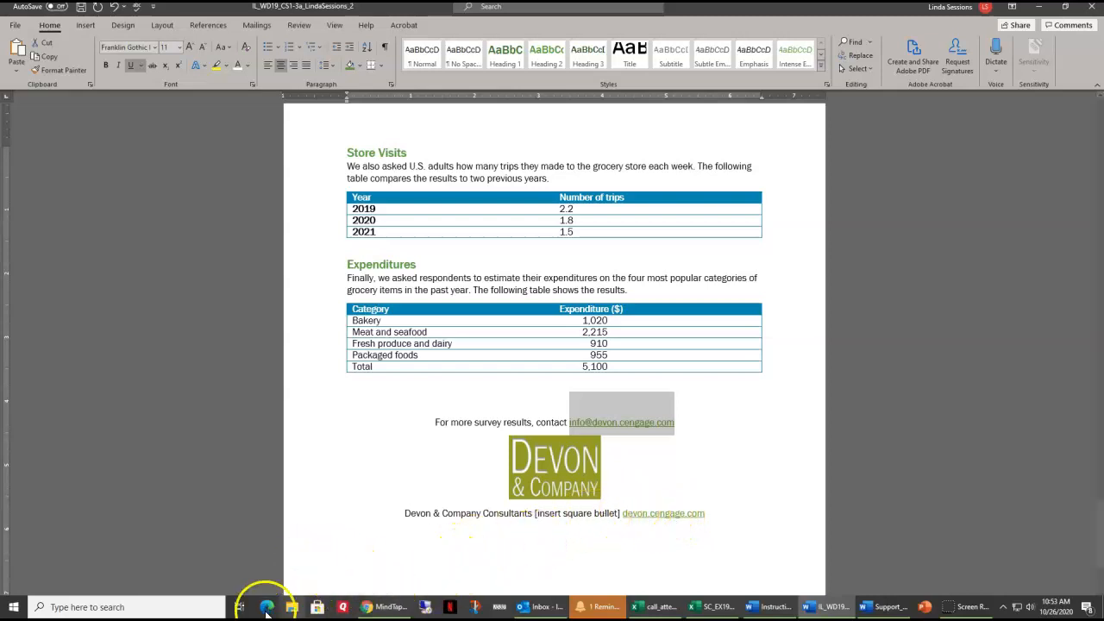
# - Replace the "[insert square bullet]" placeholder in the Devon & Company Consultants line with the Wingdings square symbol, character code 110
pyautogui.click(573, 516)
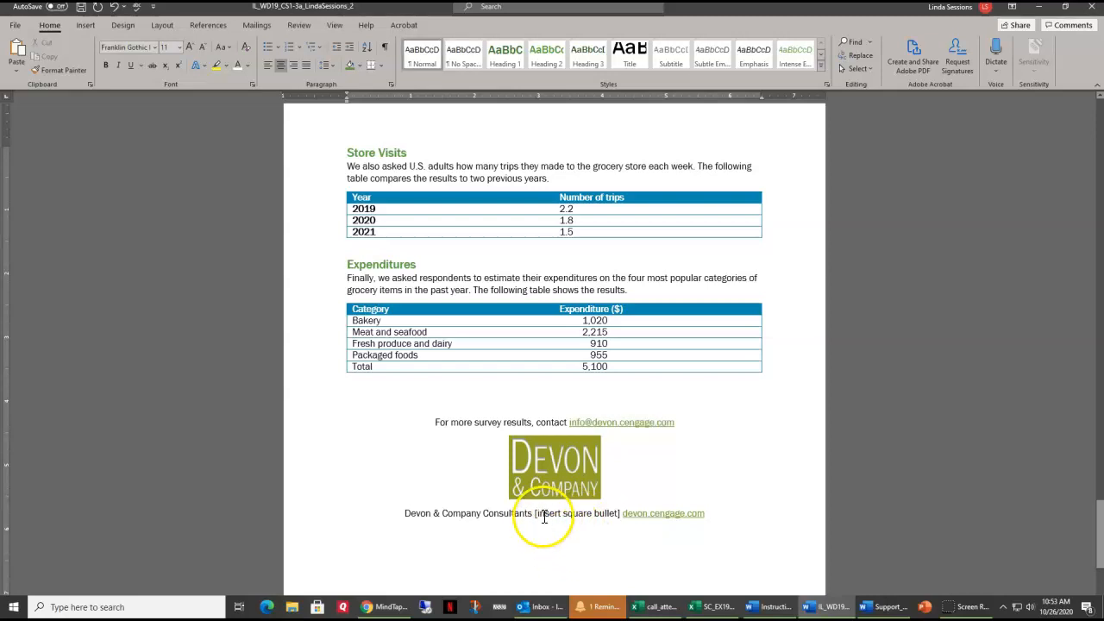
pyautogui.moveTo(534, 515); pyautogui.dragTo(621, 514)
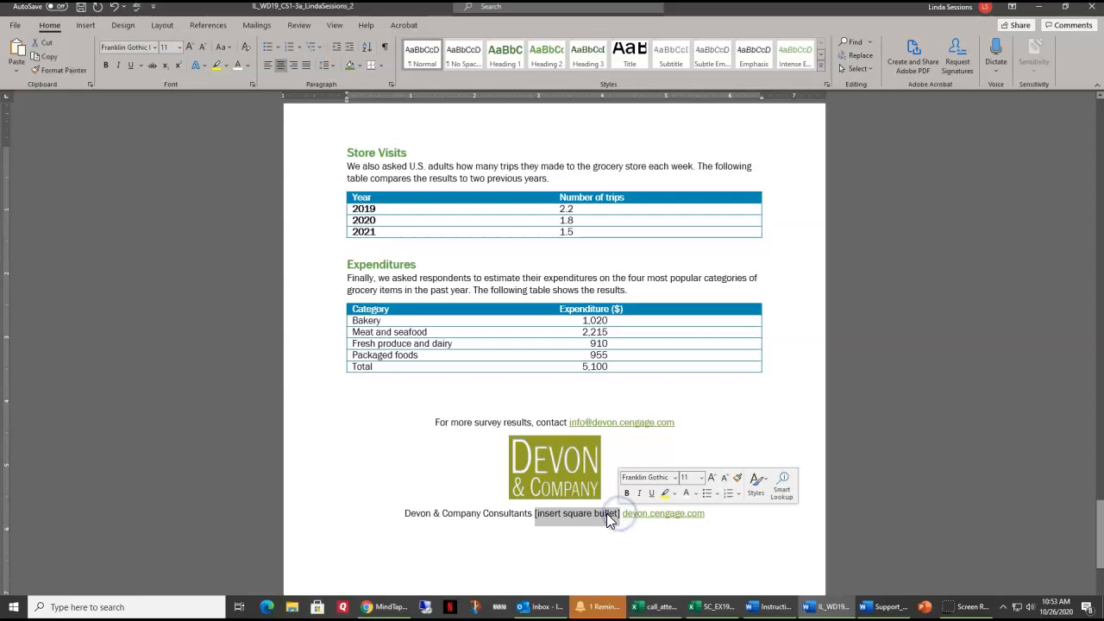
pyautogui.click(87, 29)
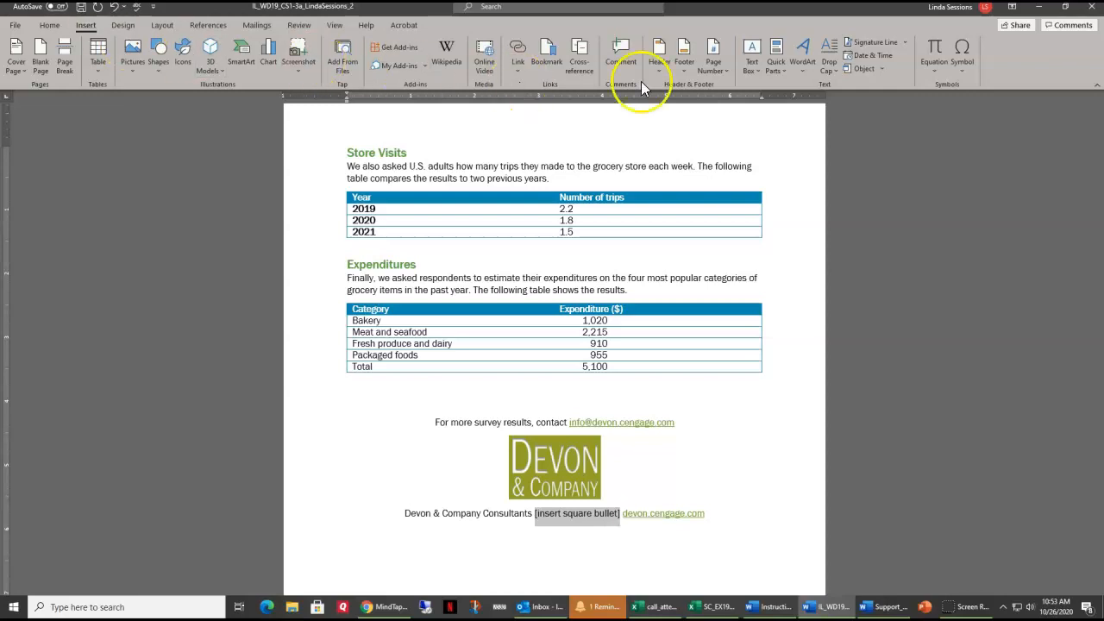
pyautogui.click(962, 72)
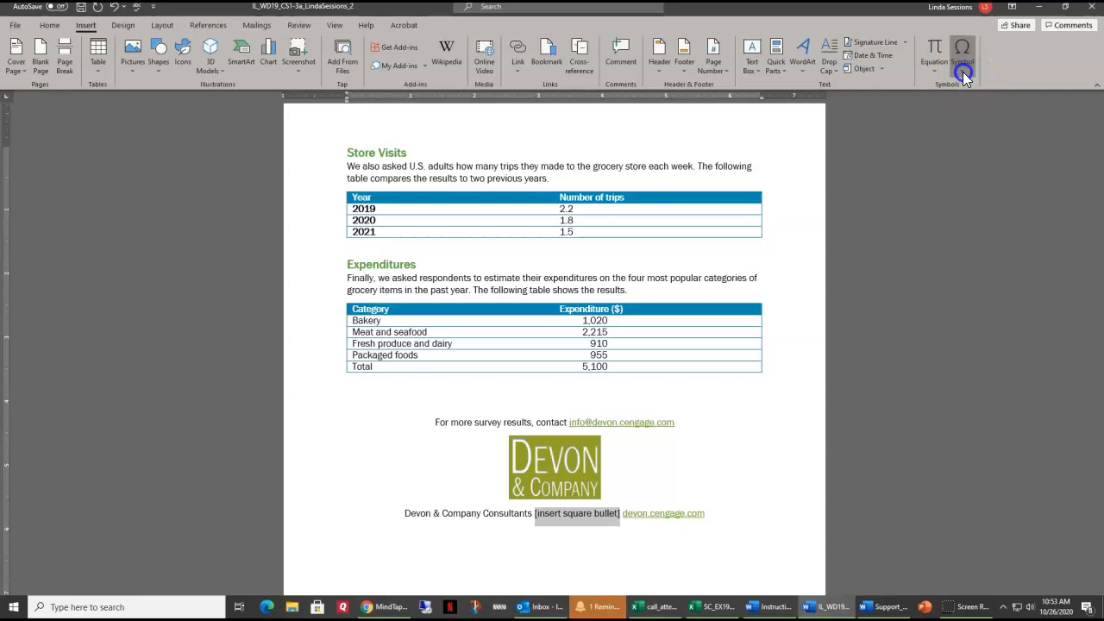
pyautogui.click(975, 162)
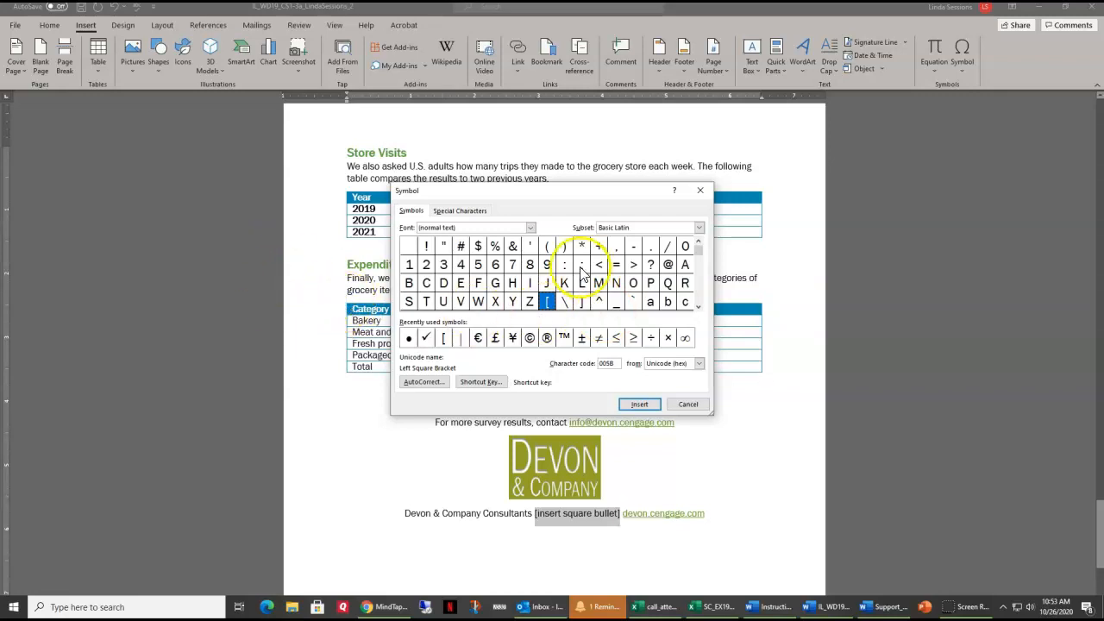
pyautogui.click(531, 228)
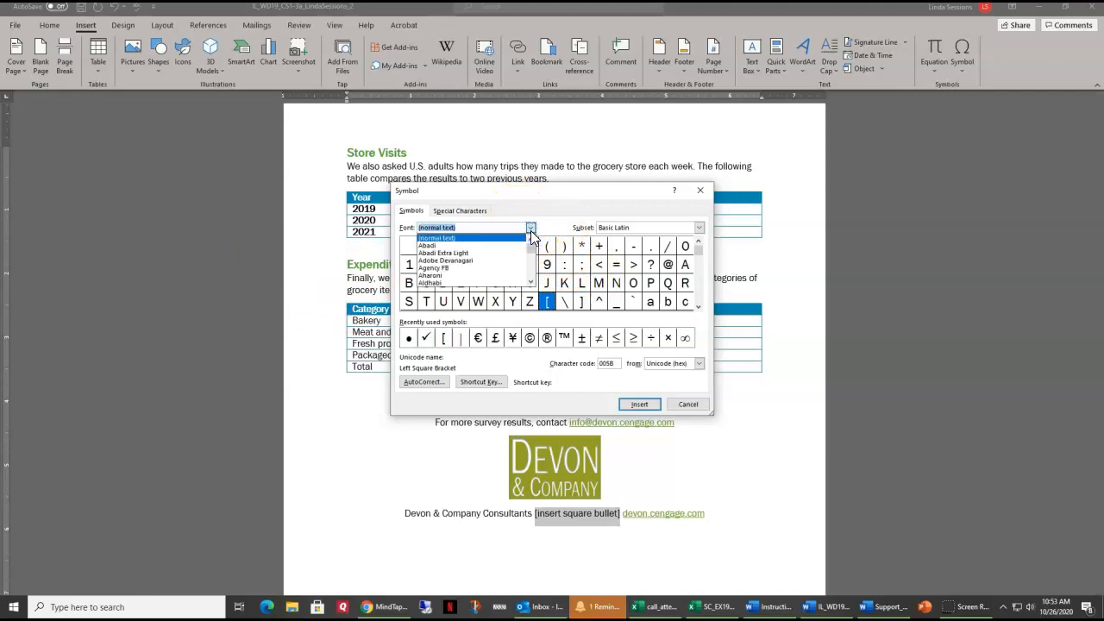
pyautogui.moveTo(532, 239); pyautogui.dragTo(527, 285)
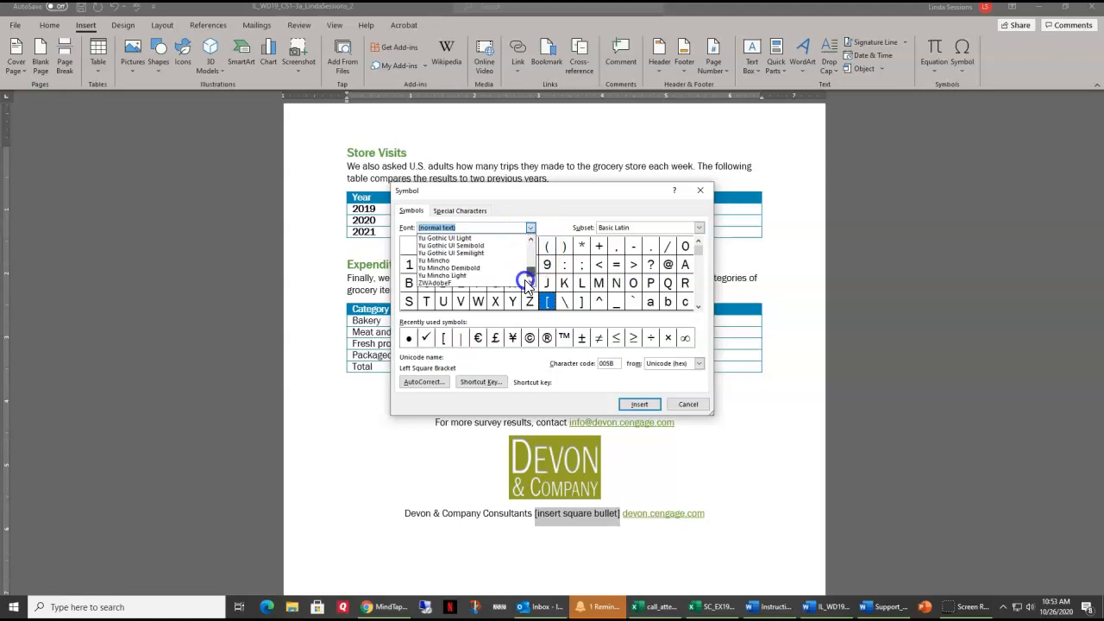
pyautogui.click(532, 241)
pyautogui.click(532, 241)
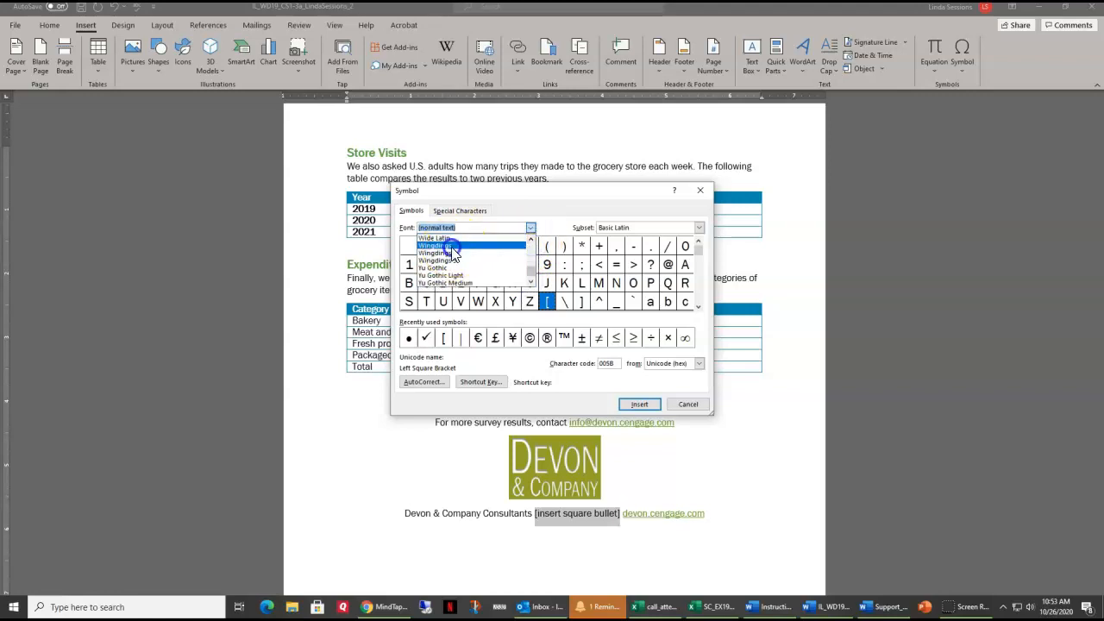
pyautogui.click(450, 247)
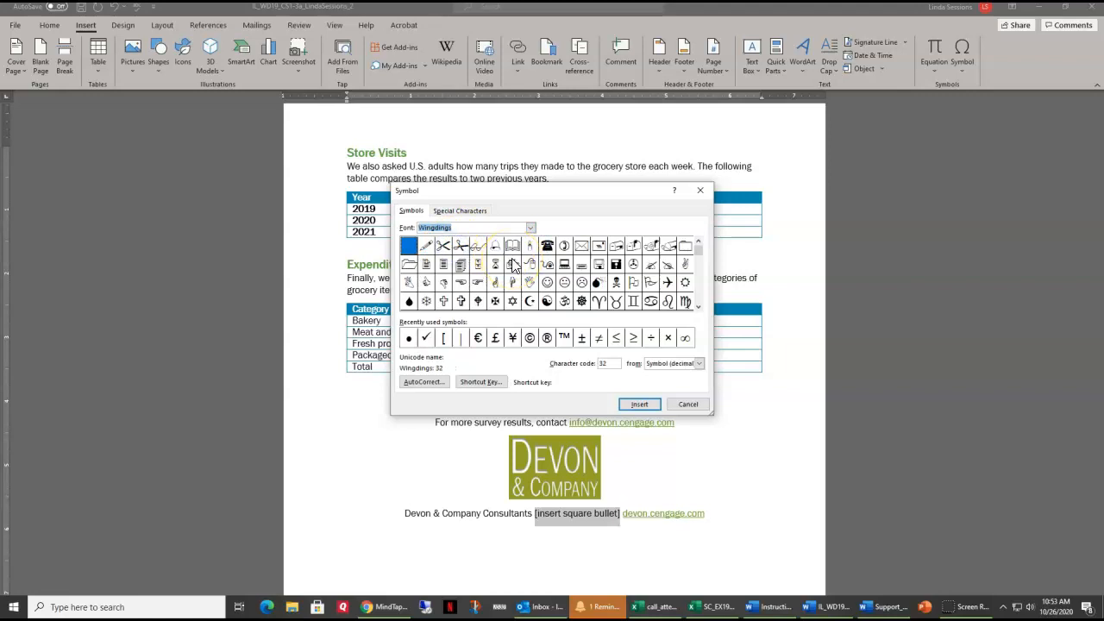
pyautogui.doubleClick(608, 364)
pyautogui.write('110')
pyautogui.click(585, 245)
pyautogui.click(639, 404)
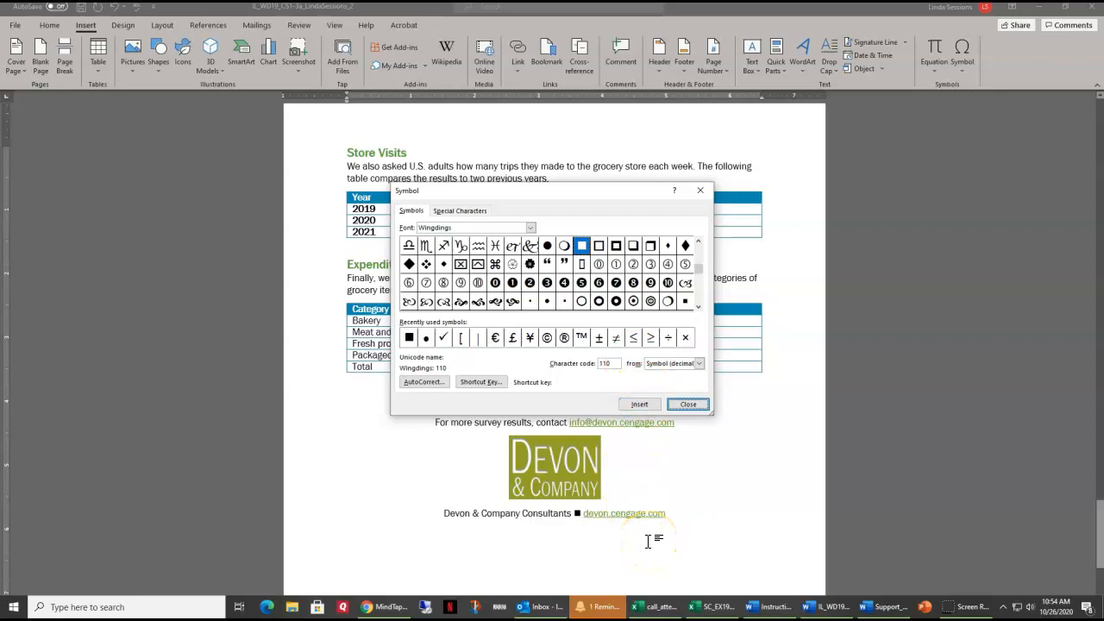
pyautogui.click(688, 406)
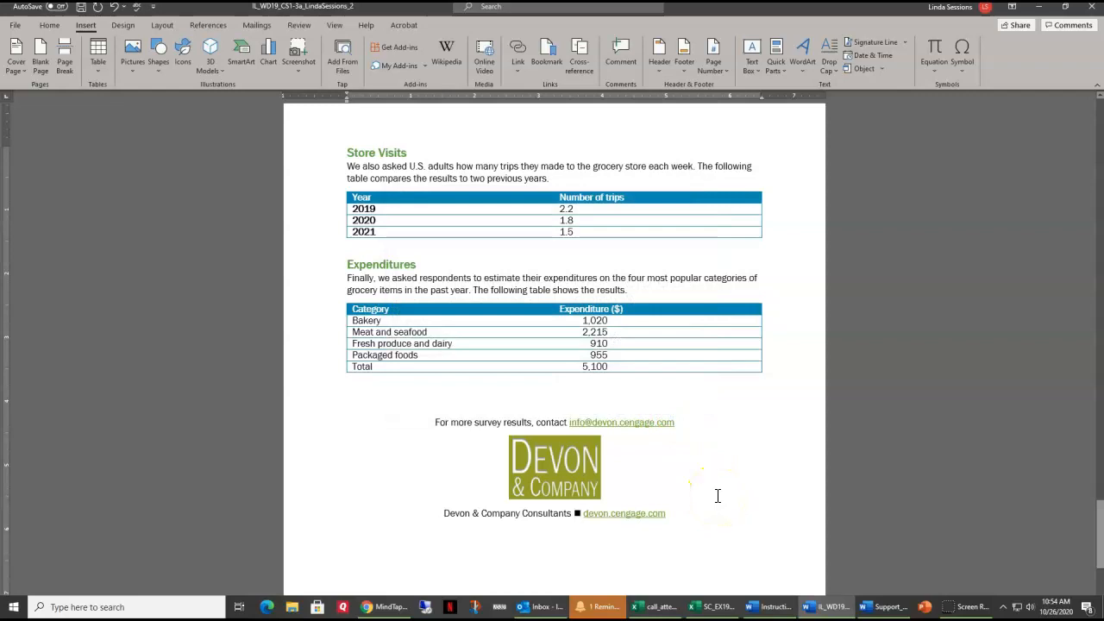
# - Remove the hyperlink from devon.cengage.com in the last line
pyautogui.rightClick(602, 515)
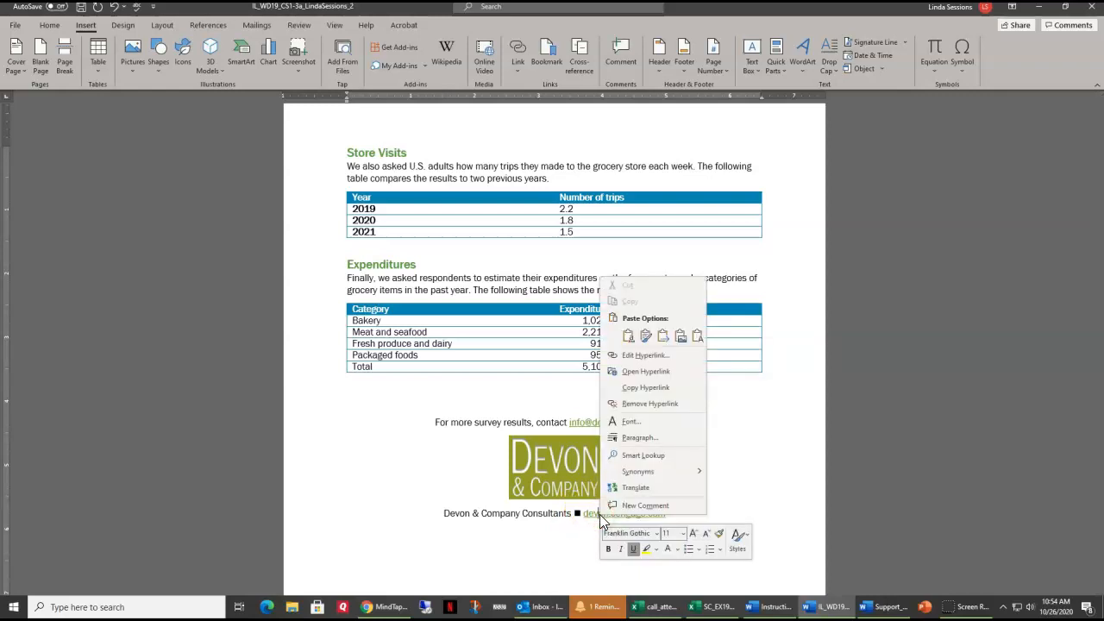
pyautogui.click(643, 404)
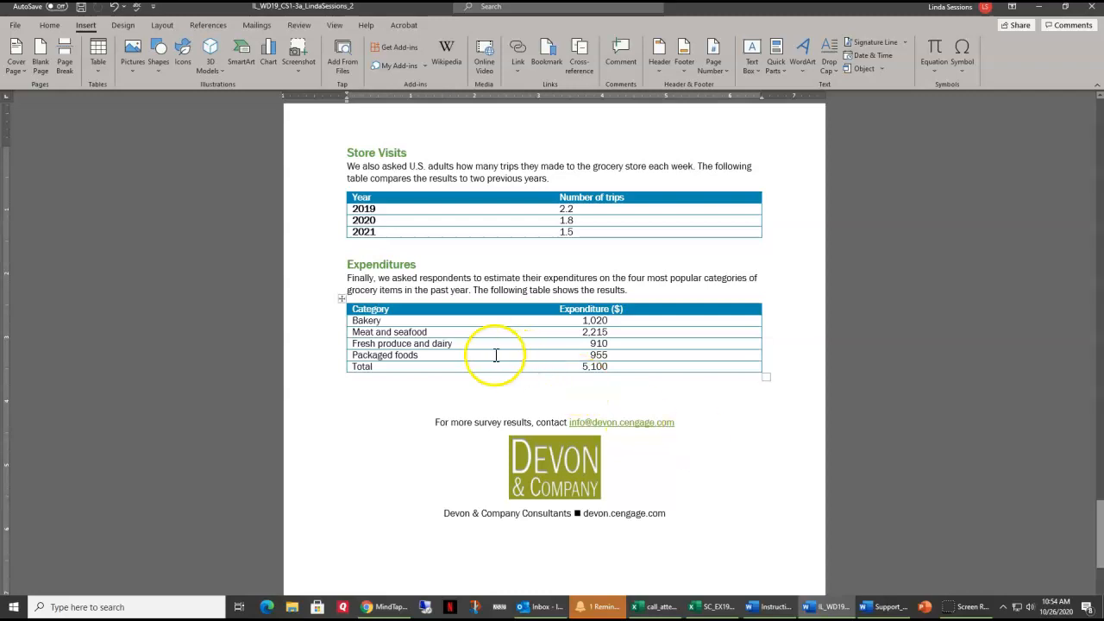
# - Add a green ½ pt solid border on all four outer sides of the closing block, from "For more survey results" through the Devon & Company Consultants line
pyautogui.click(434, 422)
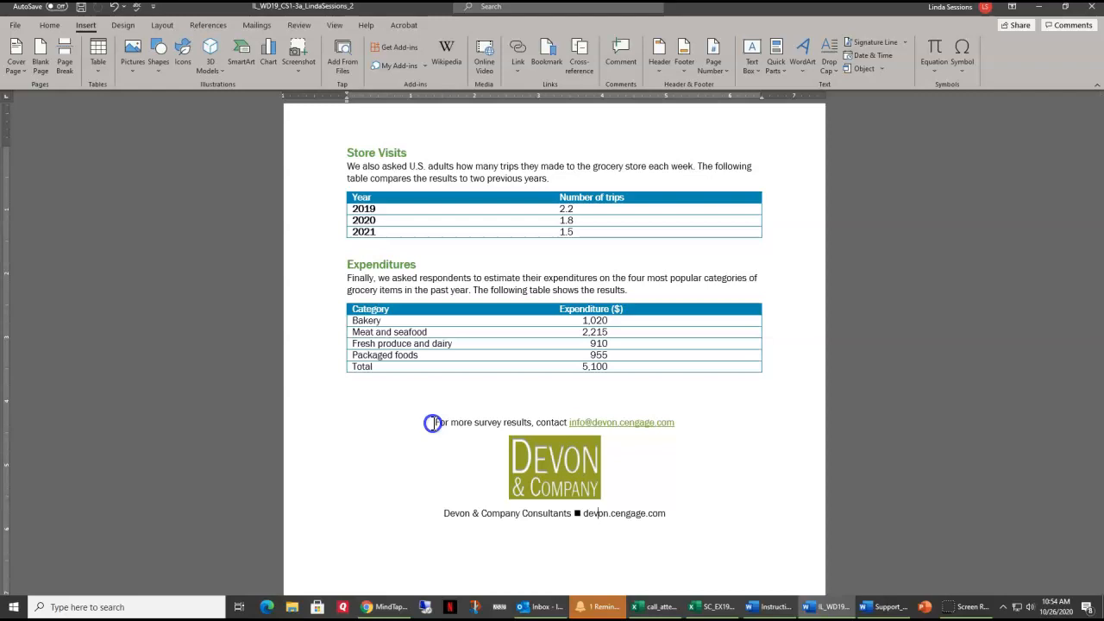
pyautogui.moveTo(433, 423); pyautogui.dragTo(675, 518)
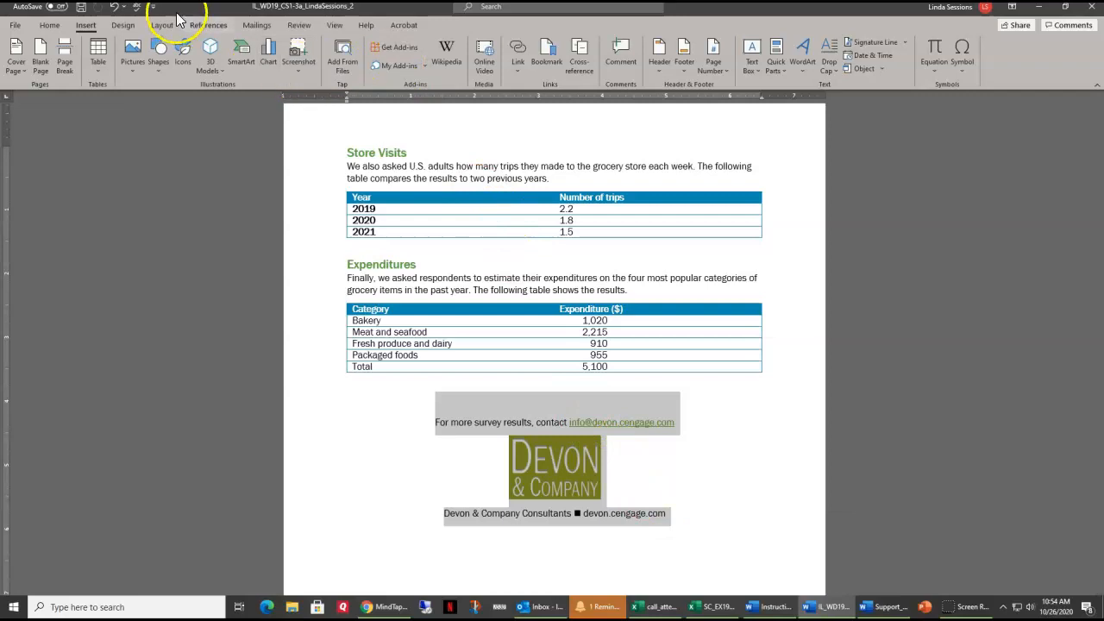
pyautogui.click(50, 25)
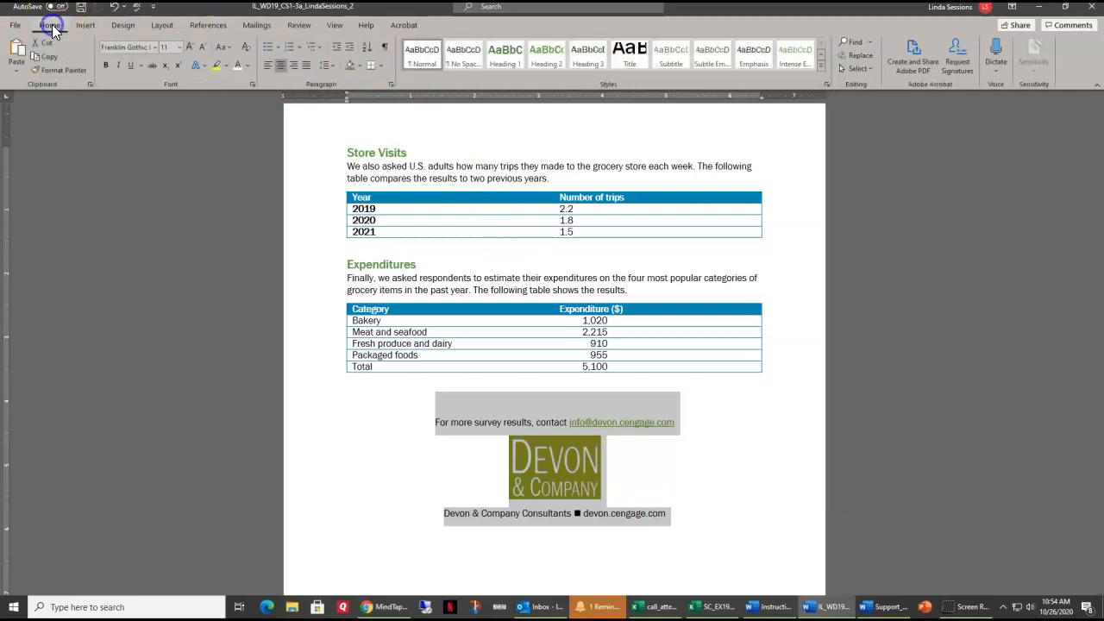
pyautogui.click(381, 66)
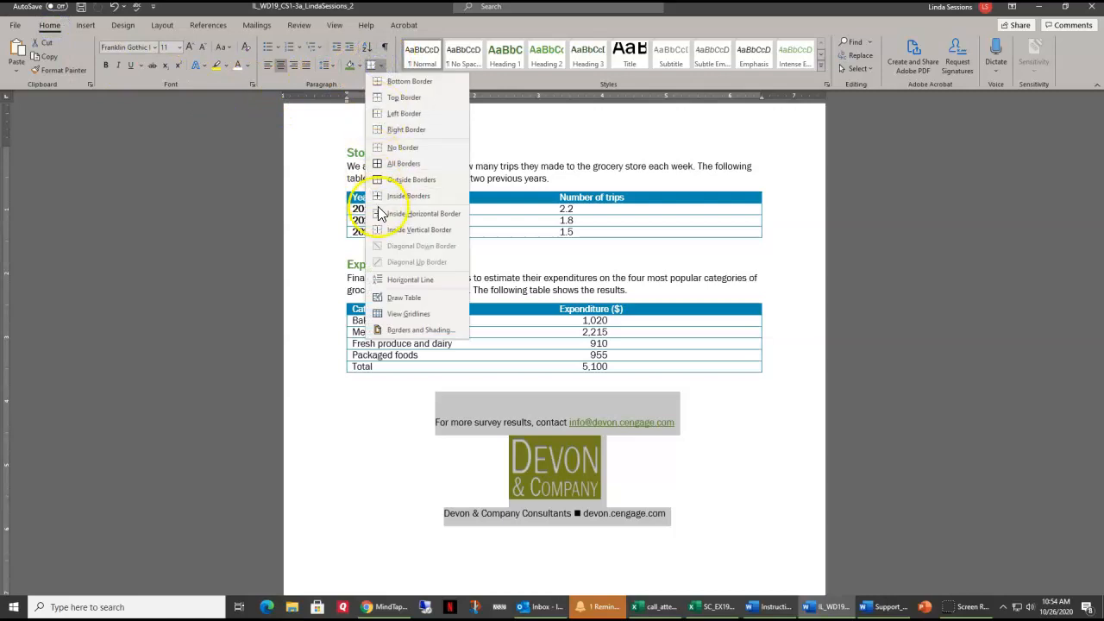
pyautogui.click(396, 330)
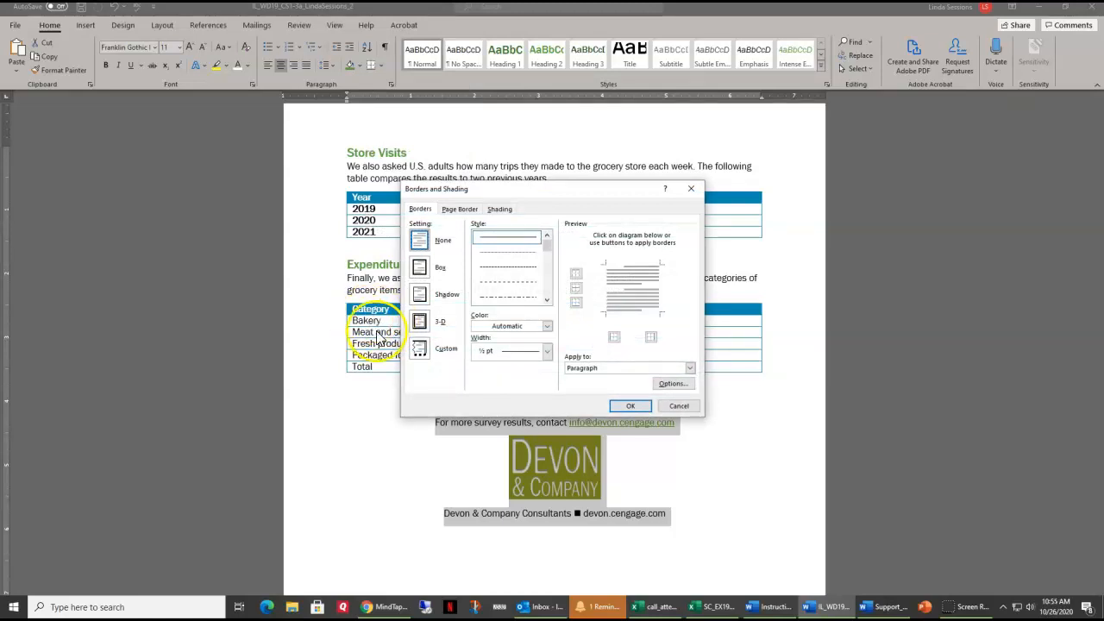
pyautogui.click(546, 326)
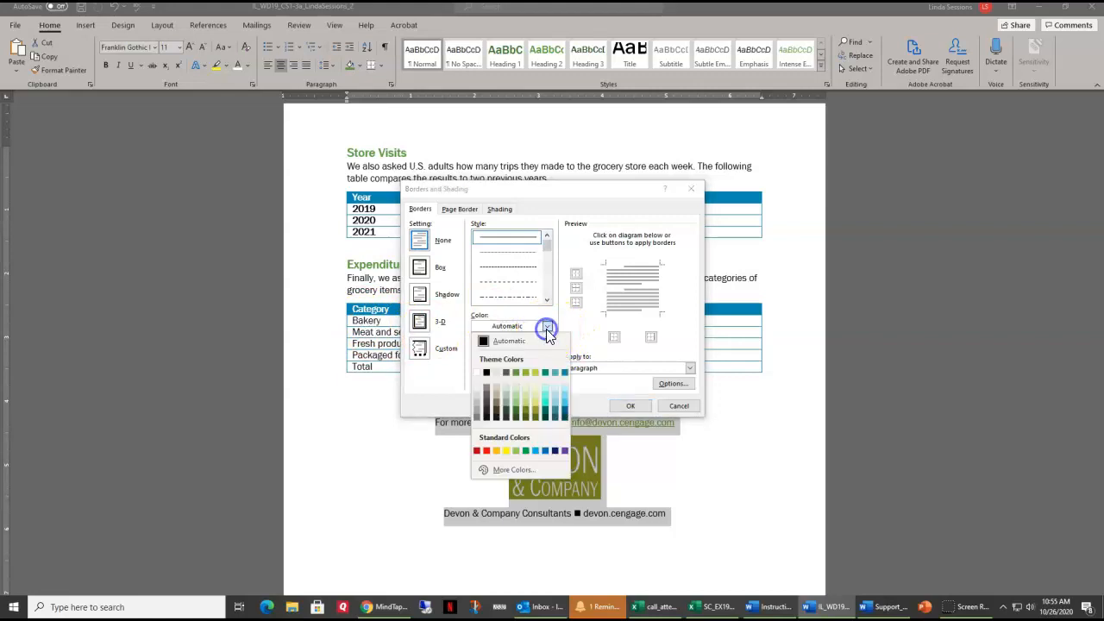
pyautogui.click(515, 372)
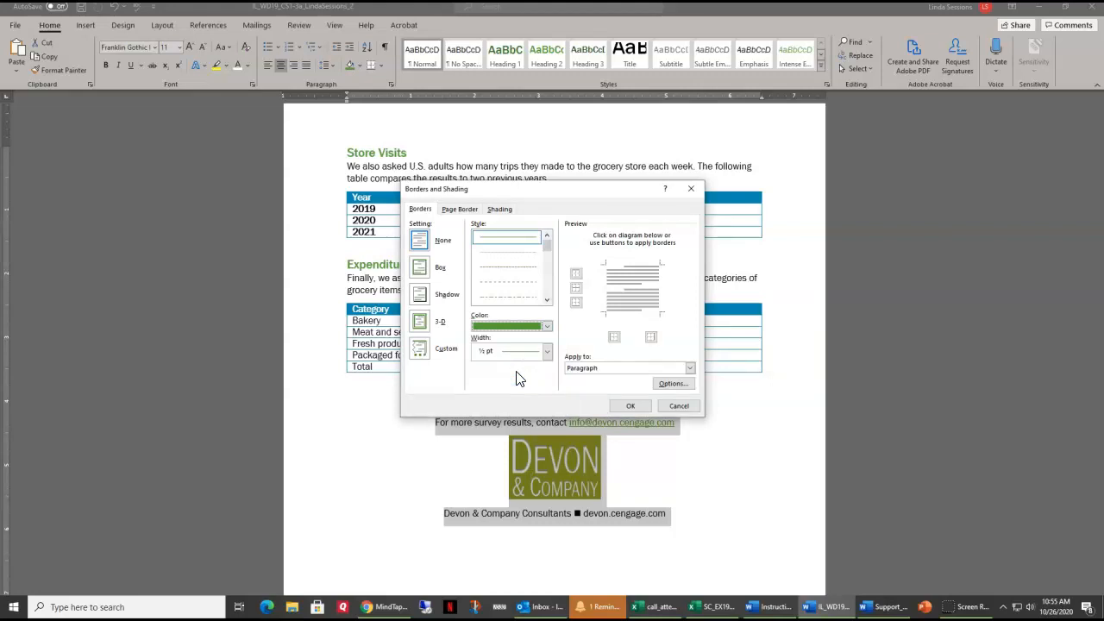
pyautogui.click(516, 238)
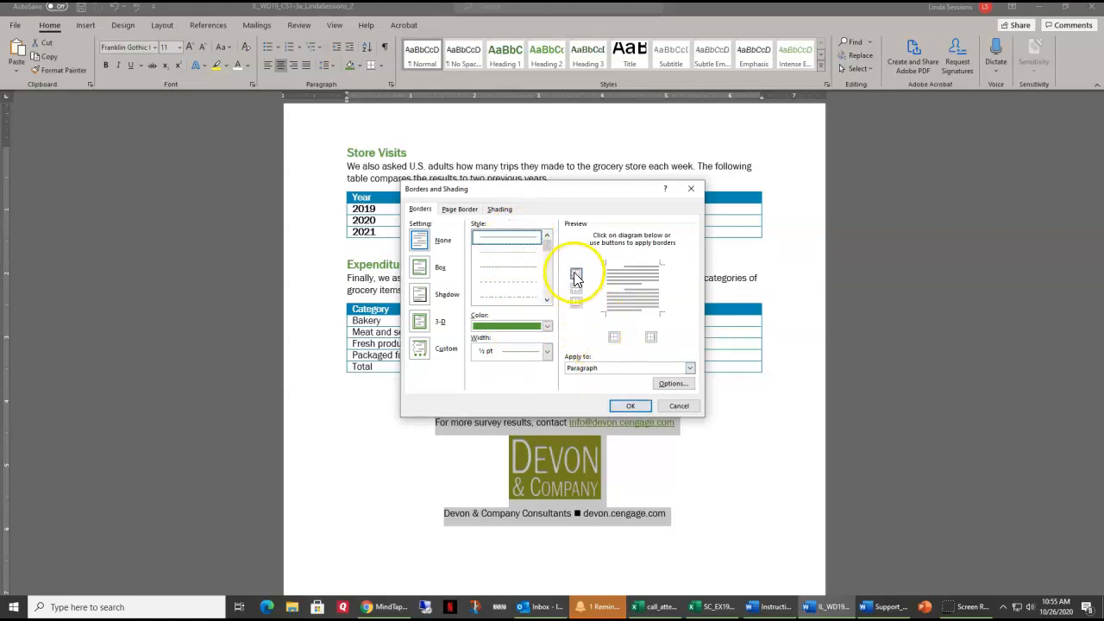
pyautogui.click(613, 275)
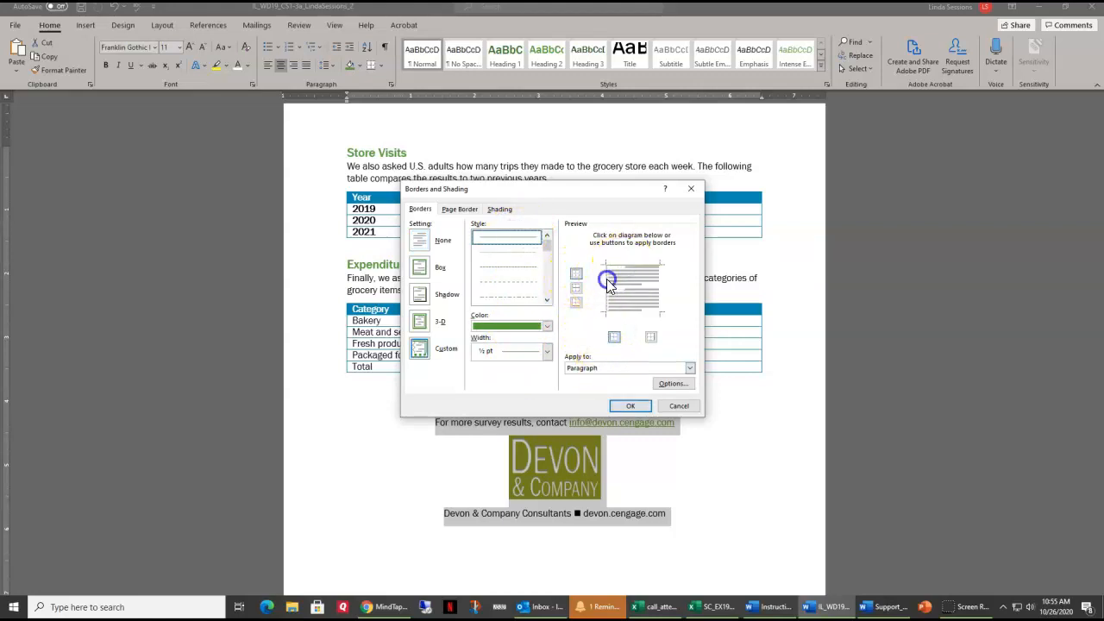
pyautogui.click(632, 312)
pyautogui.click(665, 293)
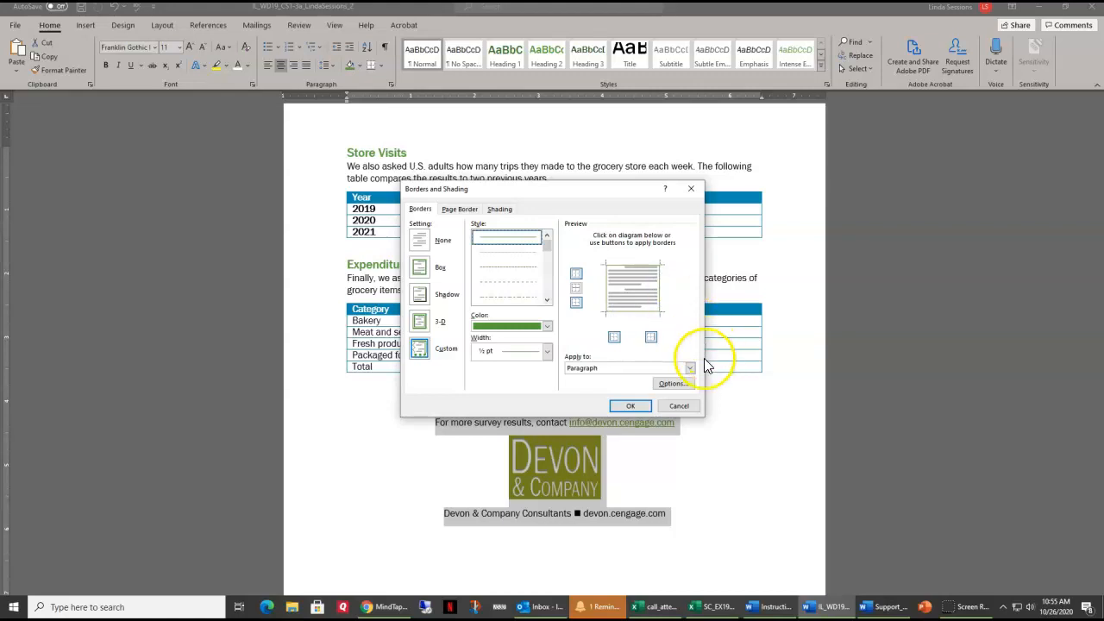
pyautogui.click(631, 405)
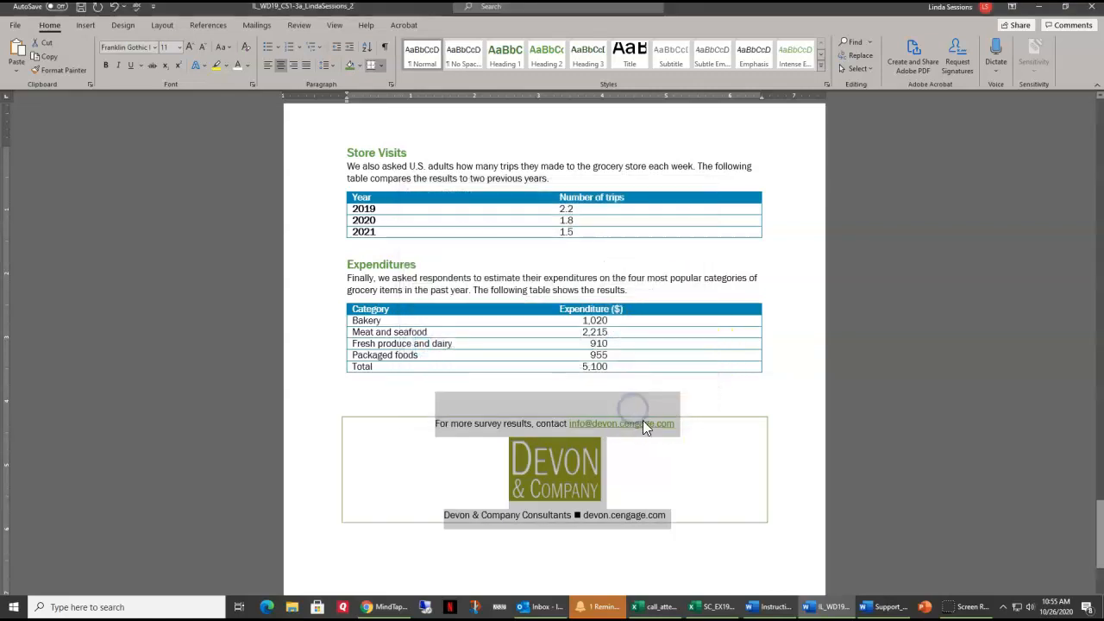
pyautogui.click(800, 352)
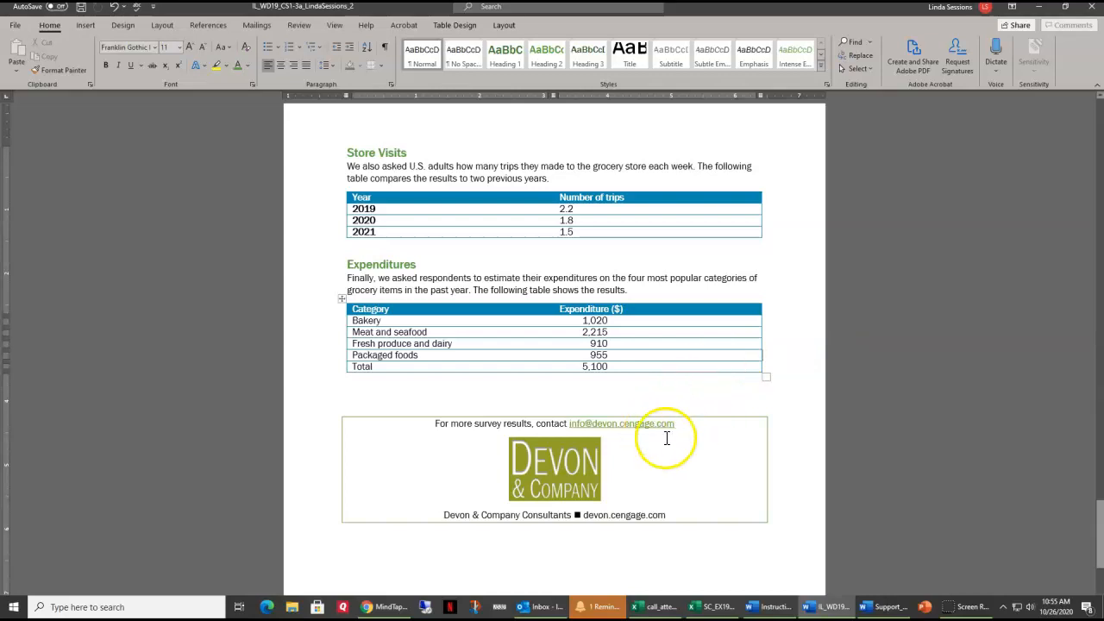
# - Change the border colour around the closing contact block to a dark green theme shade
pyautogui.click(694, 429)
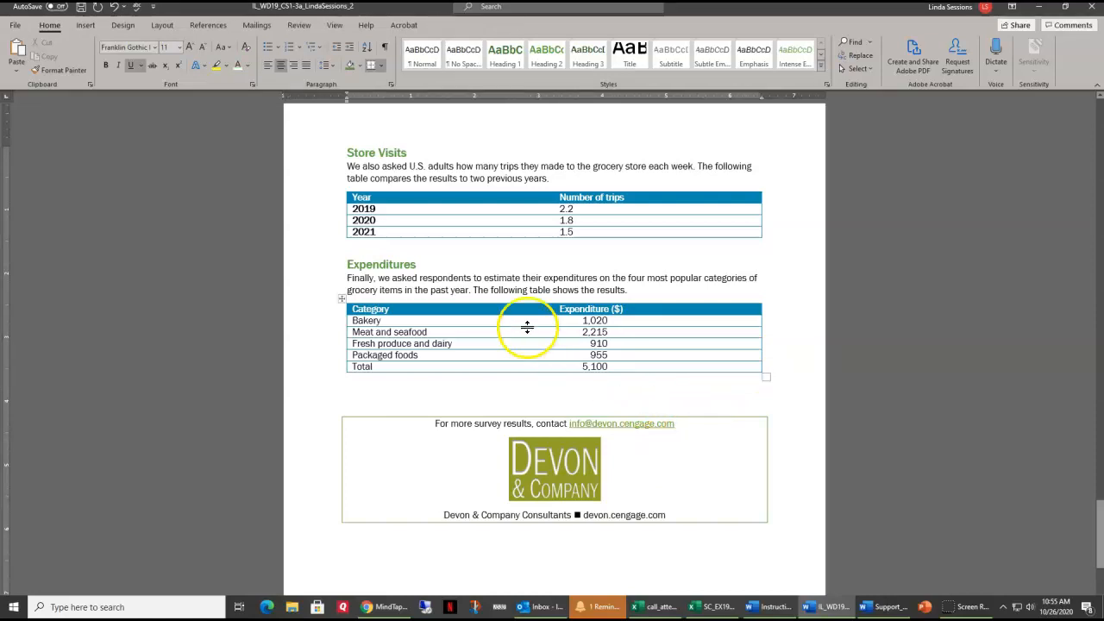
pyautogui.click(379, 68)
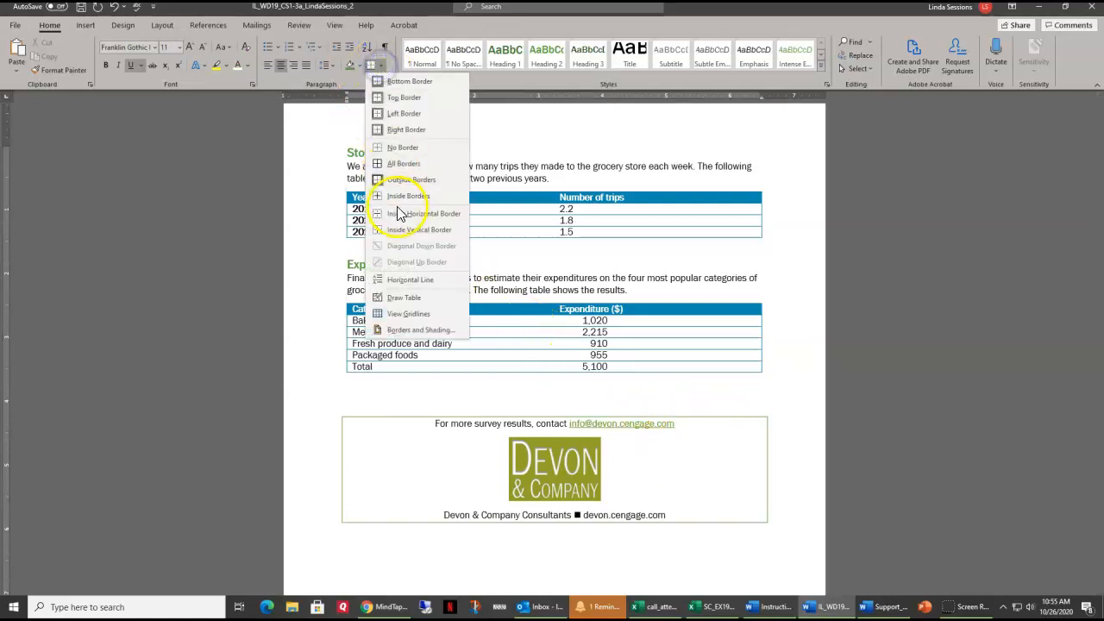
pyautogui.click(406, 332)
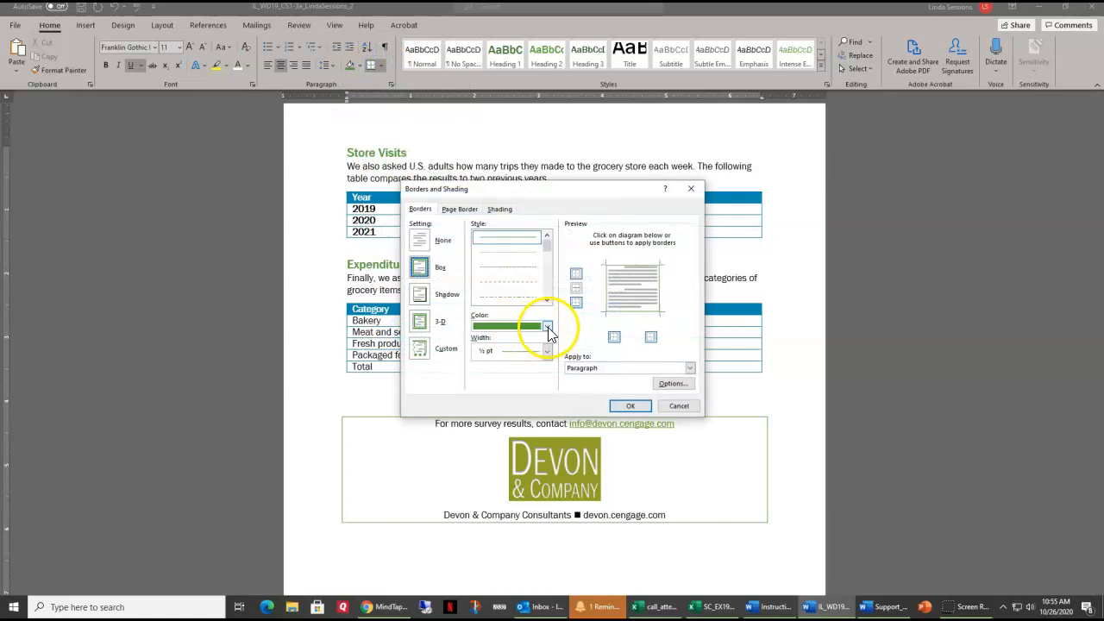
pyautogui.click(547, 326)
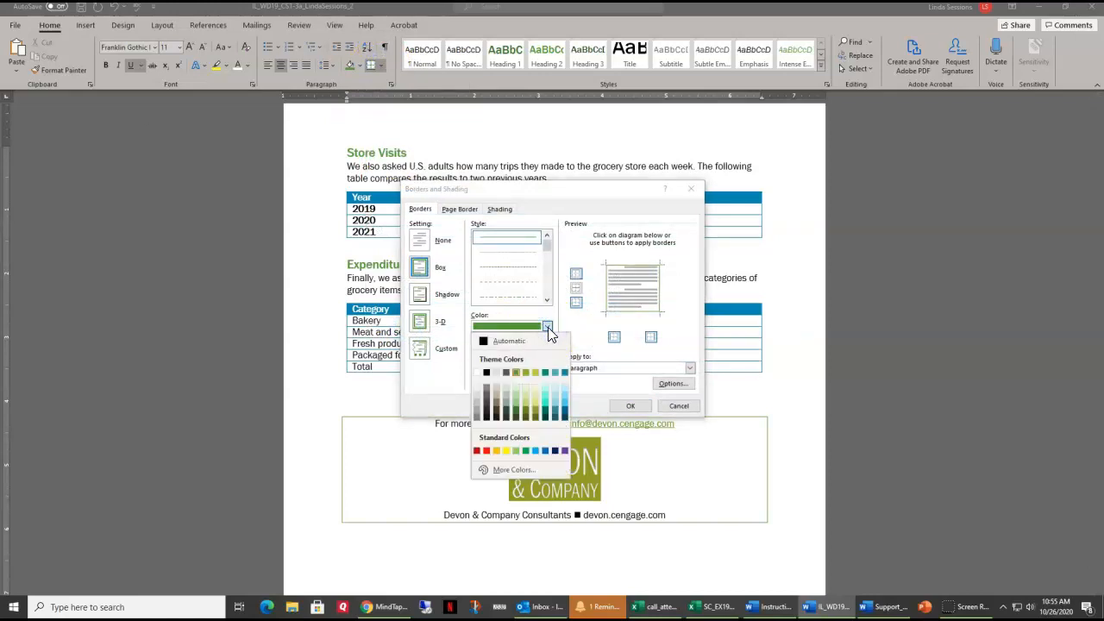
pyautogui.click(504, 411)
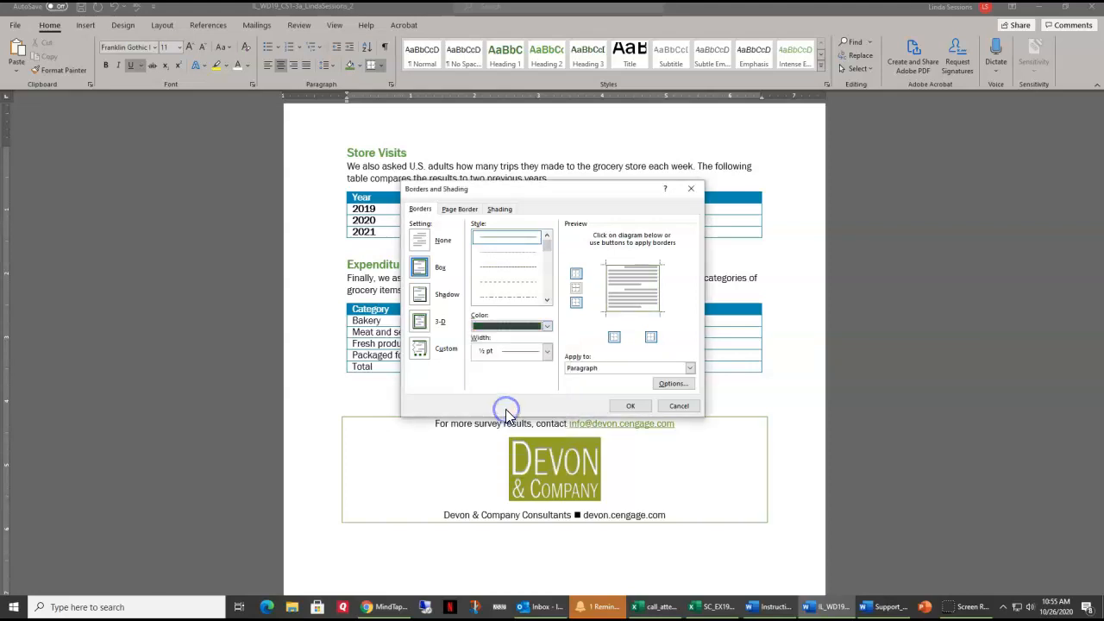
pyautogui.click(631, 405)
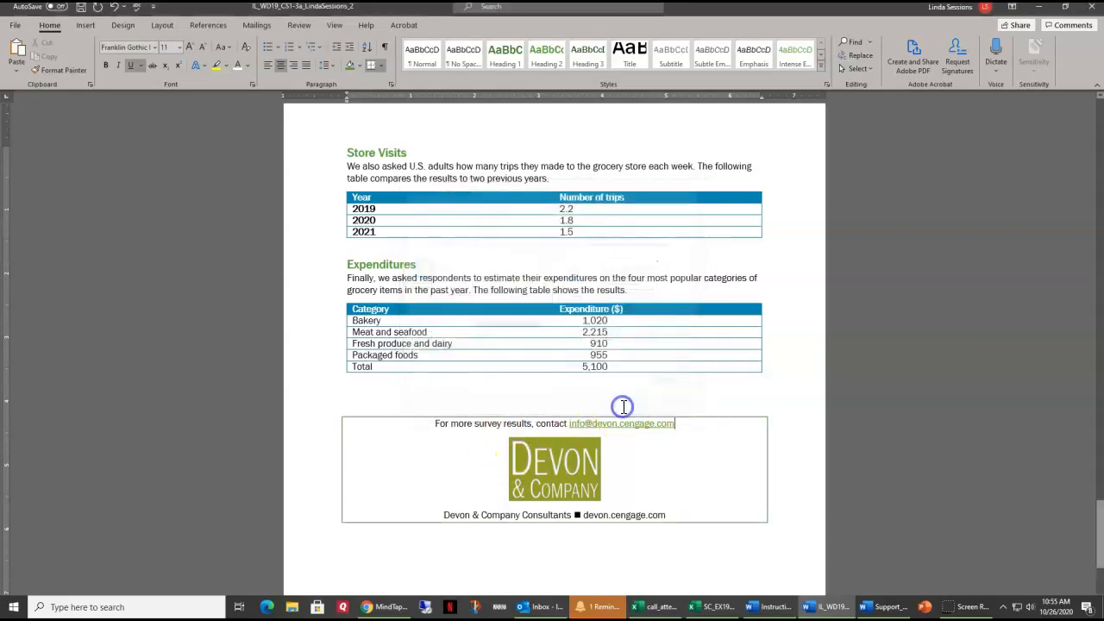
pyautogui.click(778, 390)
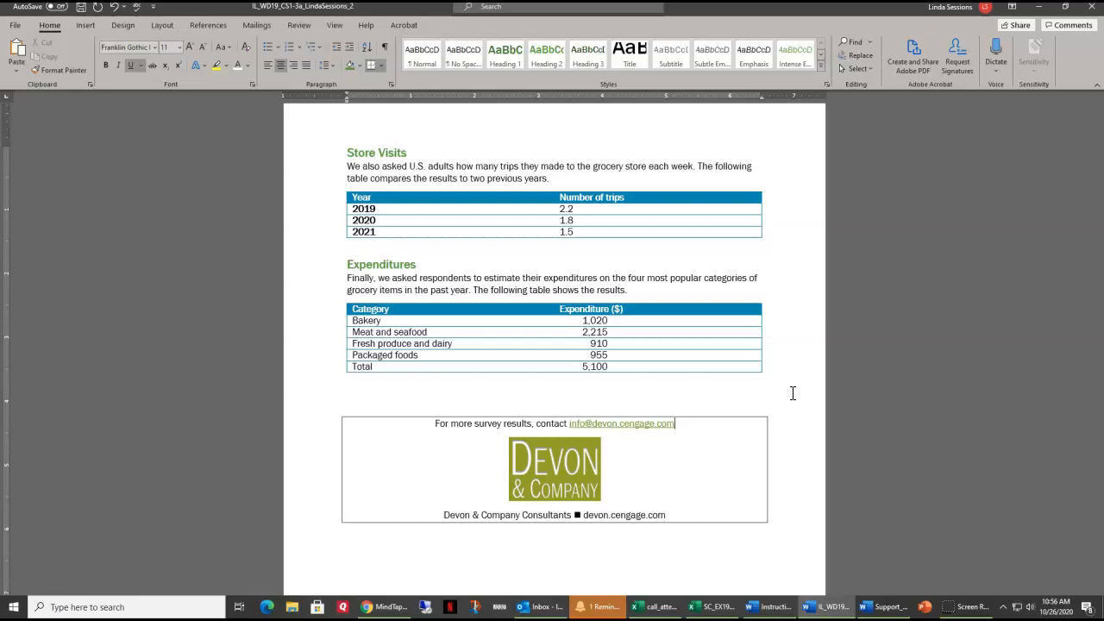
pyautogui.click(859, 55)
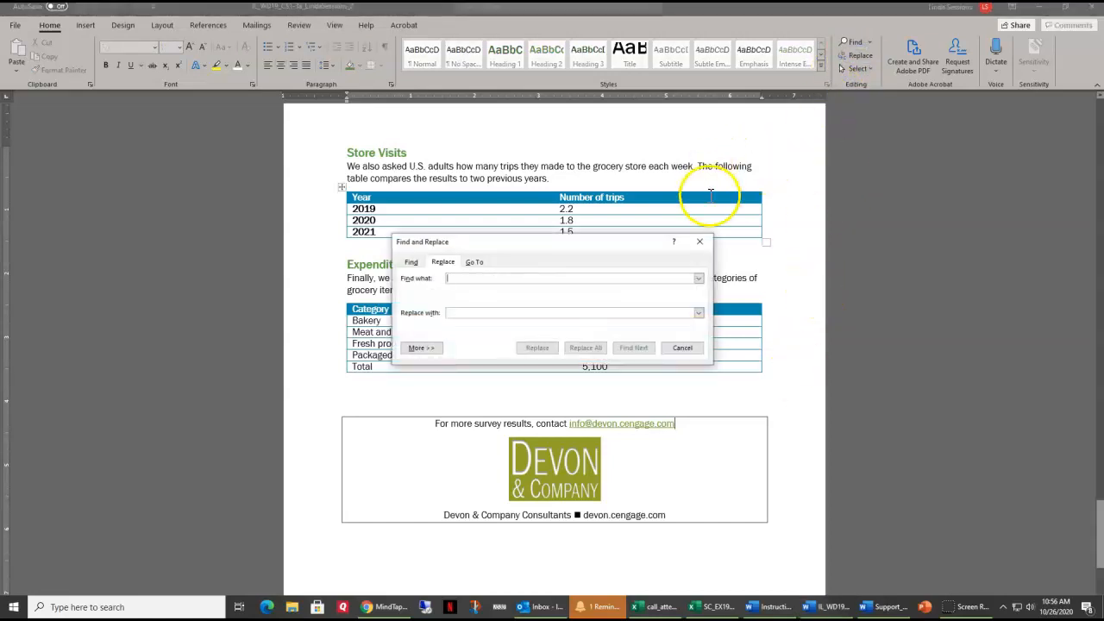
pyautogui.click(691, 243)
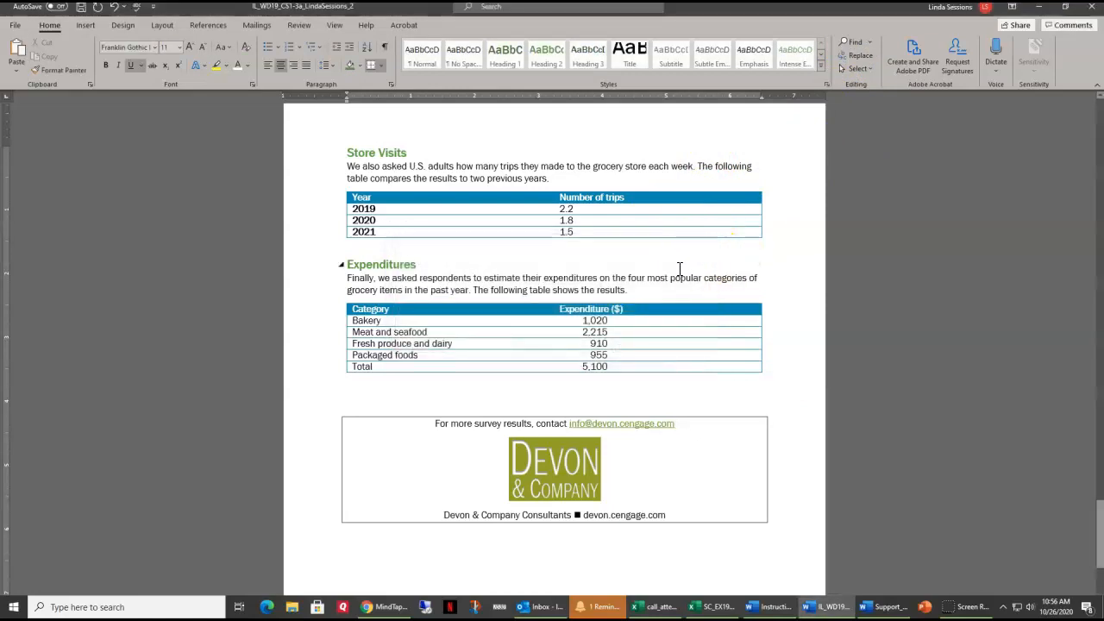
pyautogui.click(258, 137)
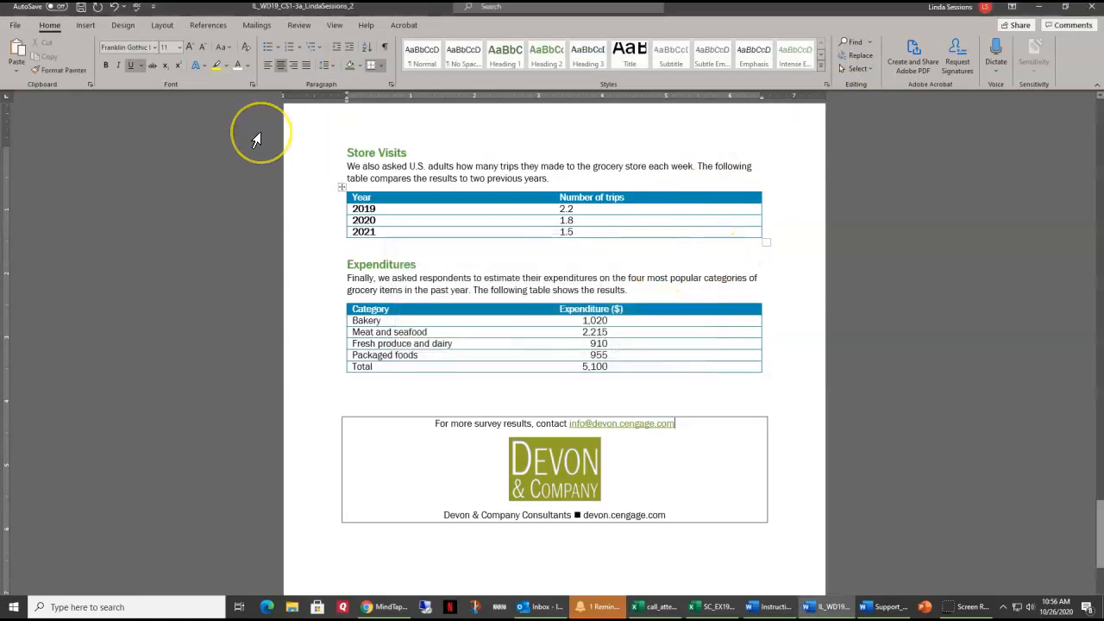